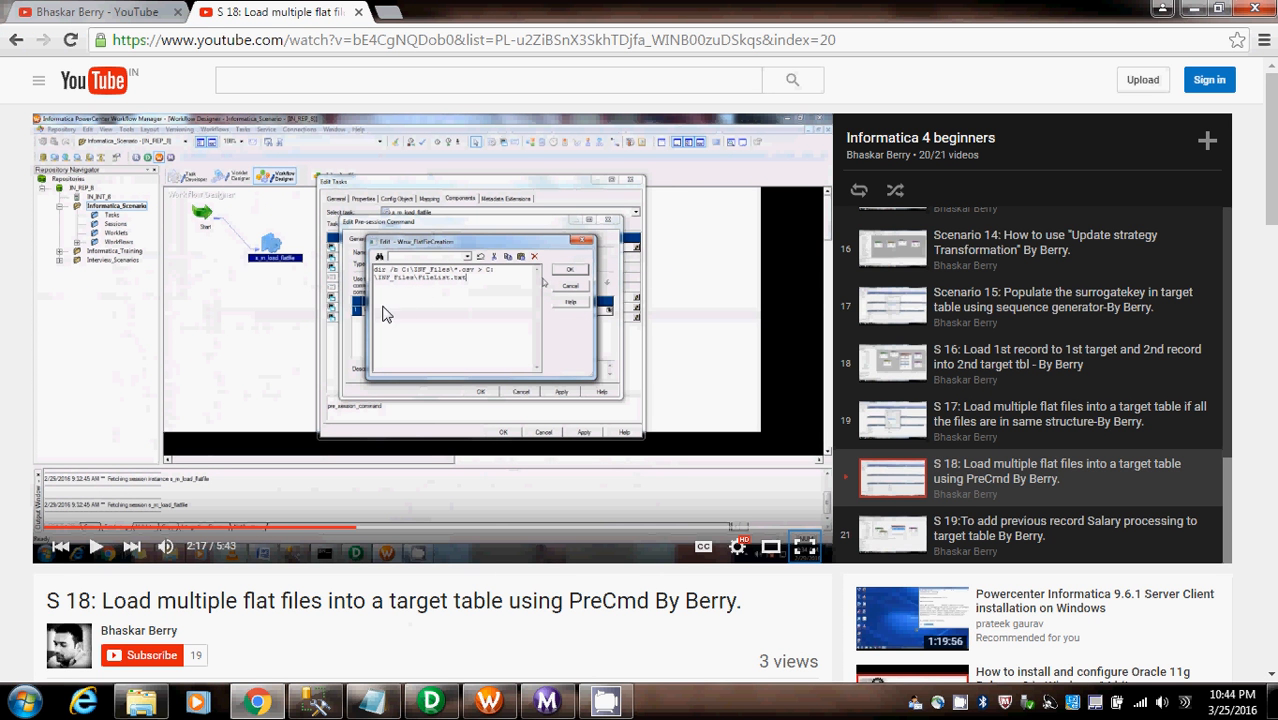
- Review the tblRegions_T query in SQL Server Management Studio and the CSV source files in the Infa_Src_Files folder
{"action": "left_click", "coordinate": [1162, 9]}
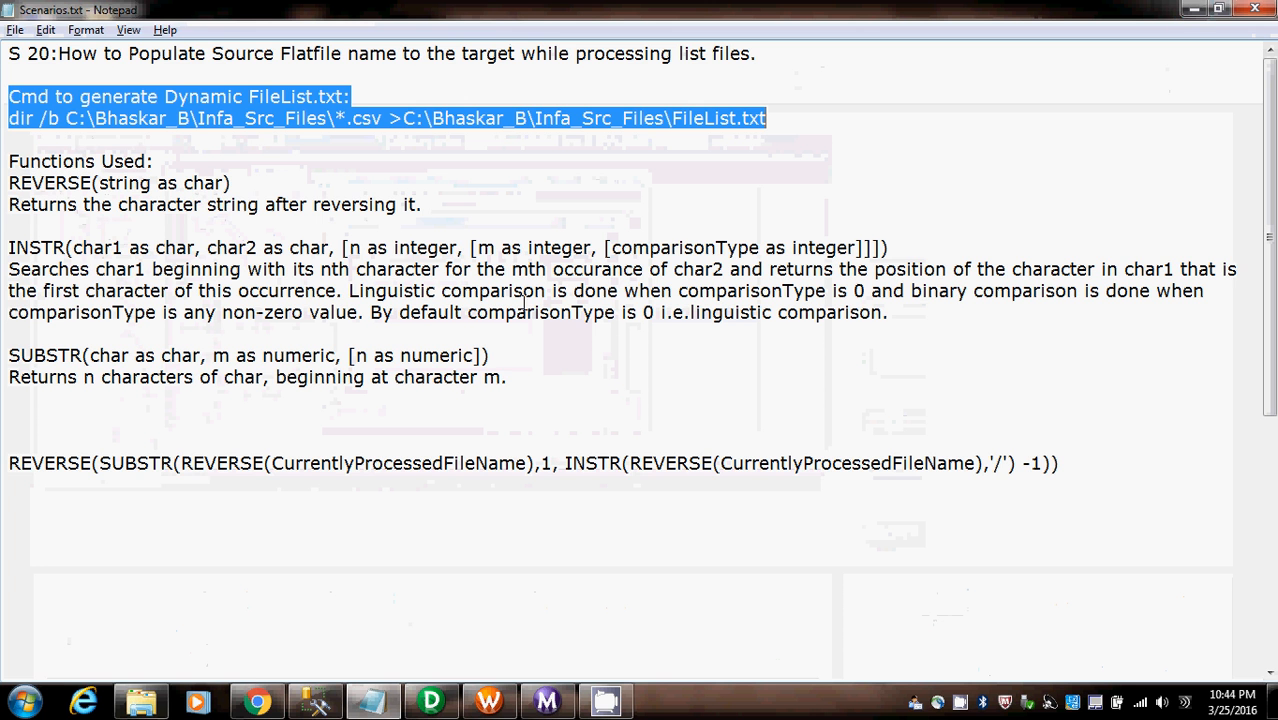
{"action": "left_click", "coordinate": [322, 709]}
{"action": "left_click_drag", "start_coordinate": [518, 178], "coordinate": [211, 168]}
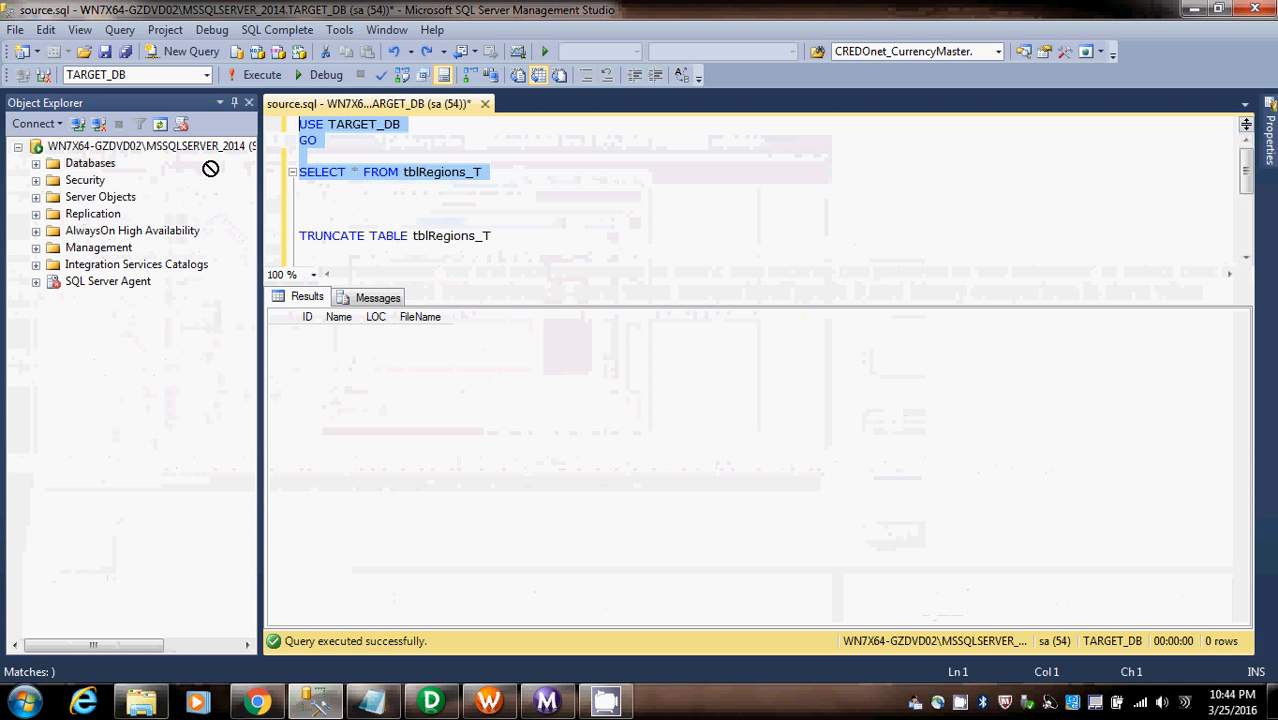
{"action": "left_click", "coordinate": [302, 189]}
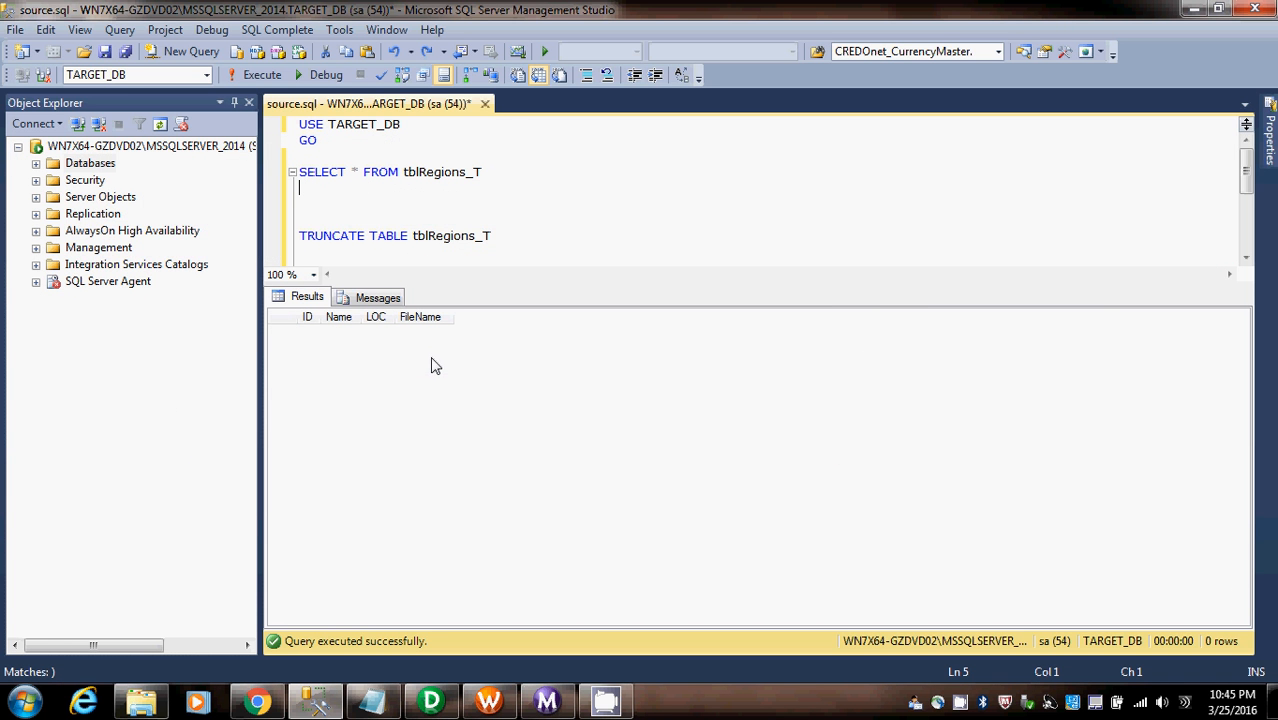
{"action": "left_click", "coordinate": [141, 703]}
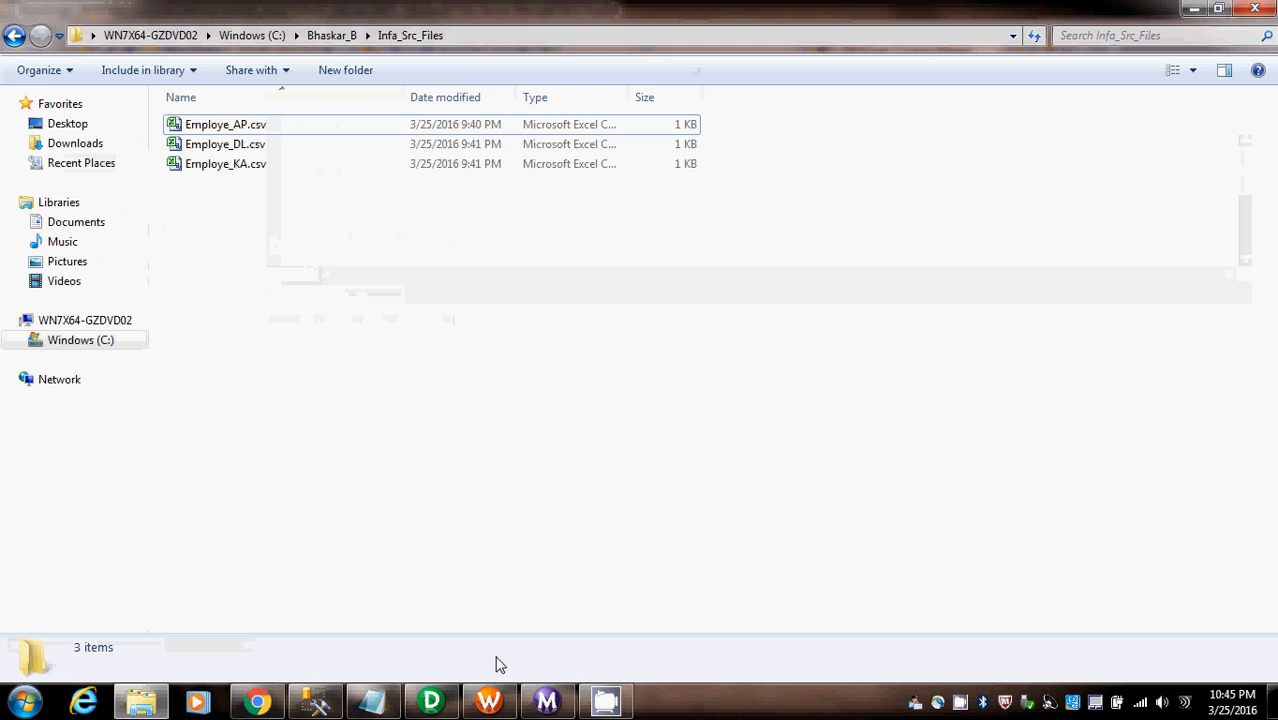
- Switch to Informatica PowerCenter Designer and review the Employe_AP source definition and the tblRegions_T target definition
{"action": "left_click", "coordinate": [443, 705]}
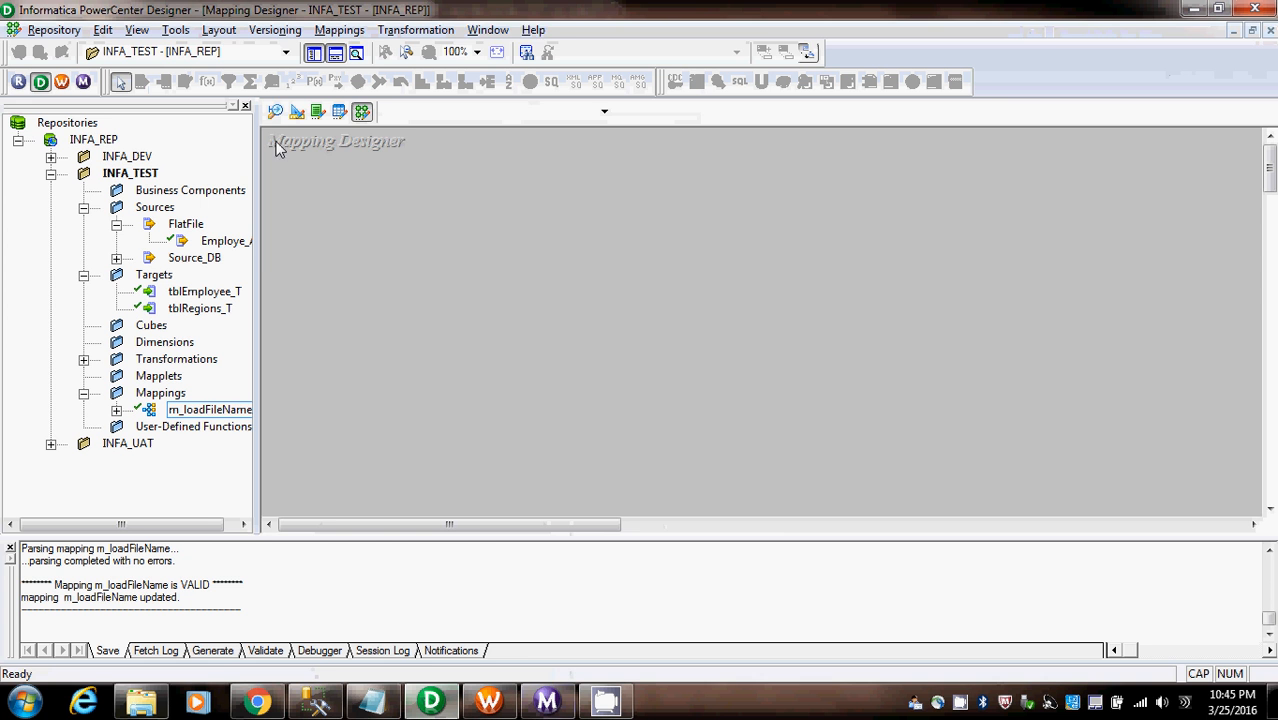
{"action": "left_click", "coordinate": [276, 111]}
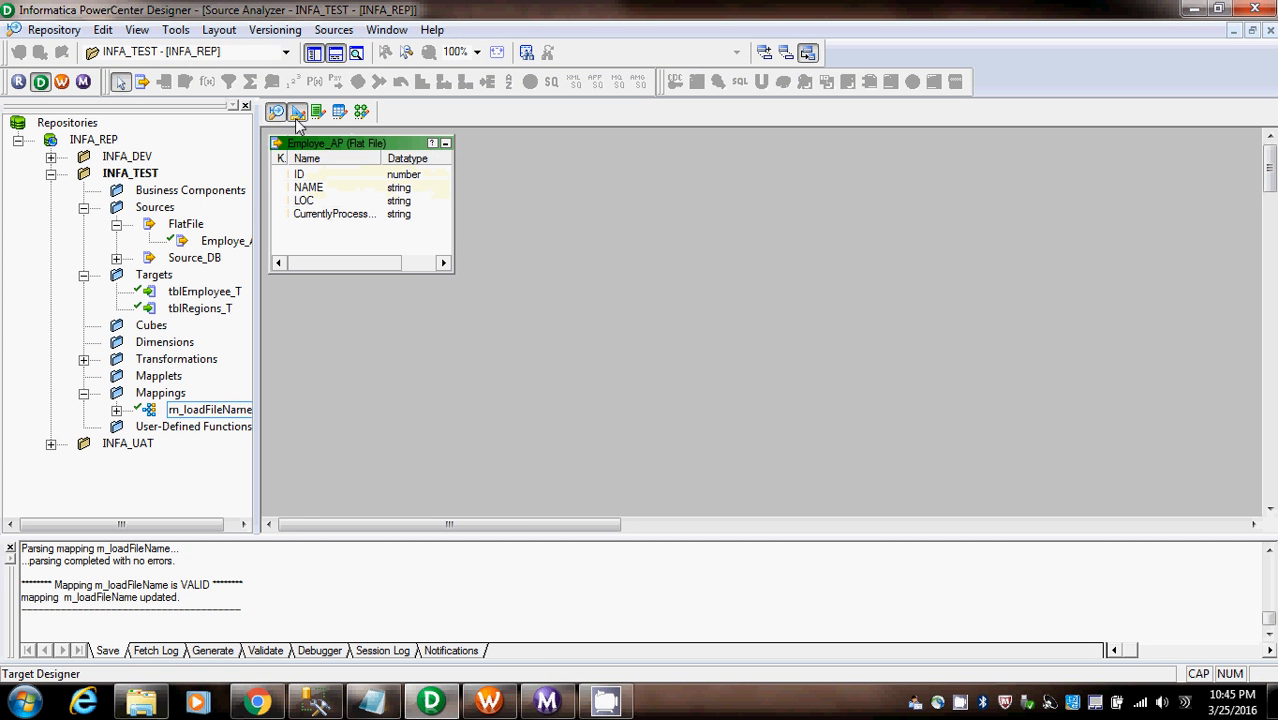
{"action": "left_click", "coordinate": [297, 113]}
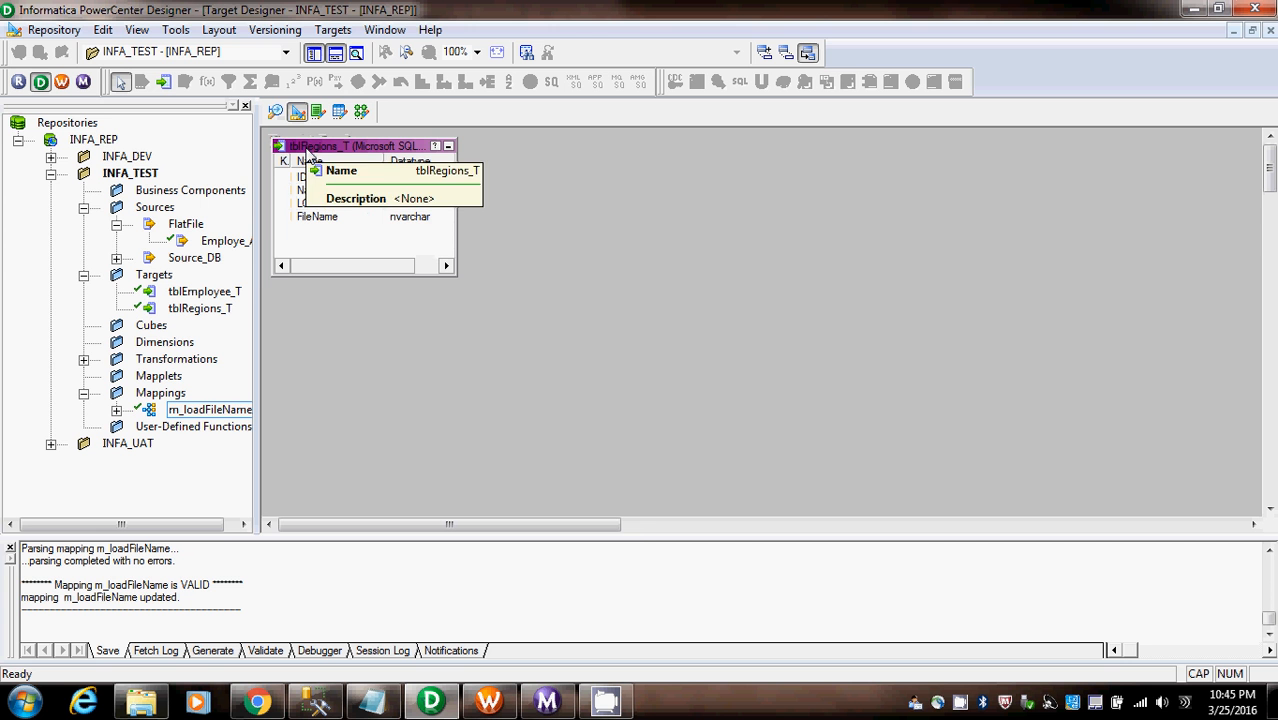
- Ensure the Employe_AP flat file source has the currently processed flat file name port enabled, apply the properties and check its columns
{"action": "left_click", "coordinate": [276, 111]}
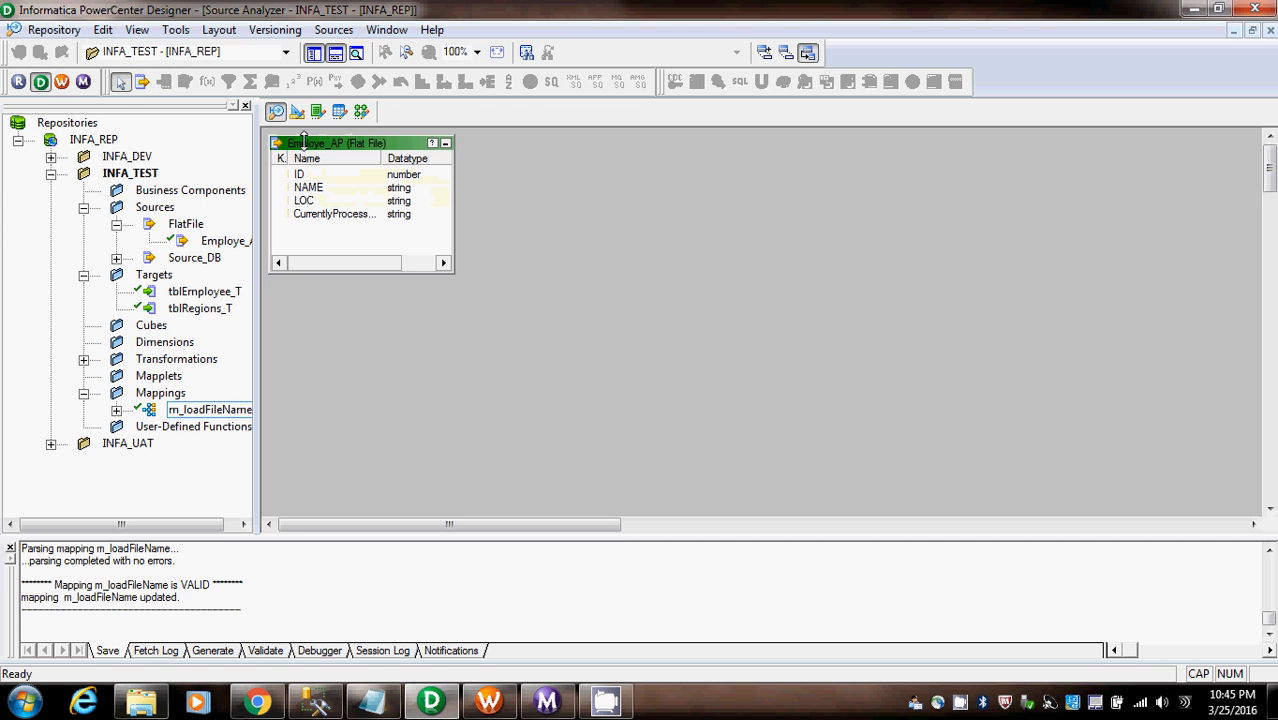
{"action": "double_click", "coordinate": [300, 147]}
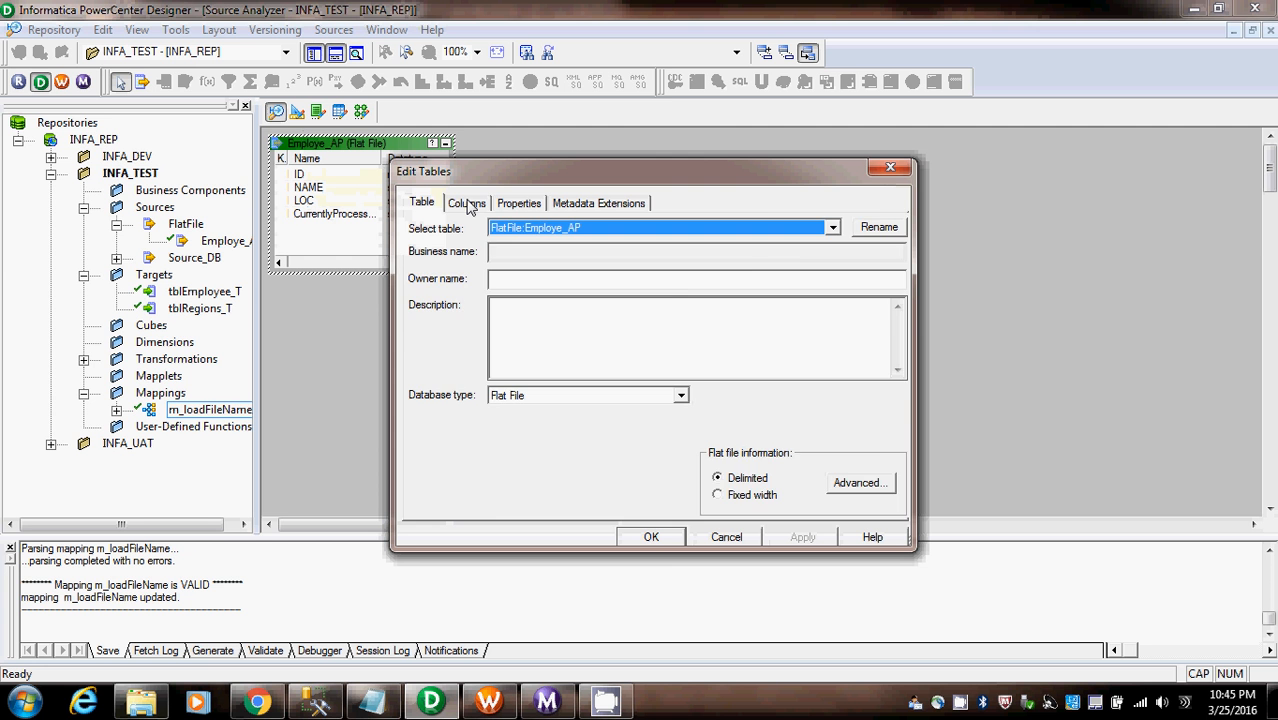
{"action": "left_click", "coordinate": [468, 204]}
{"action": "left_click", "coordinate": [514, 203]}
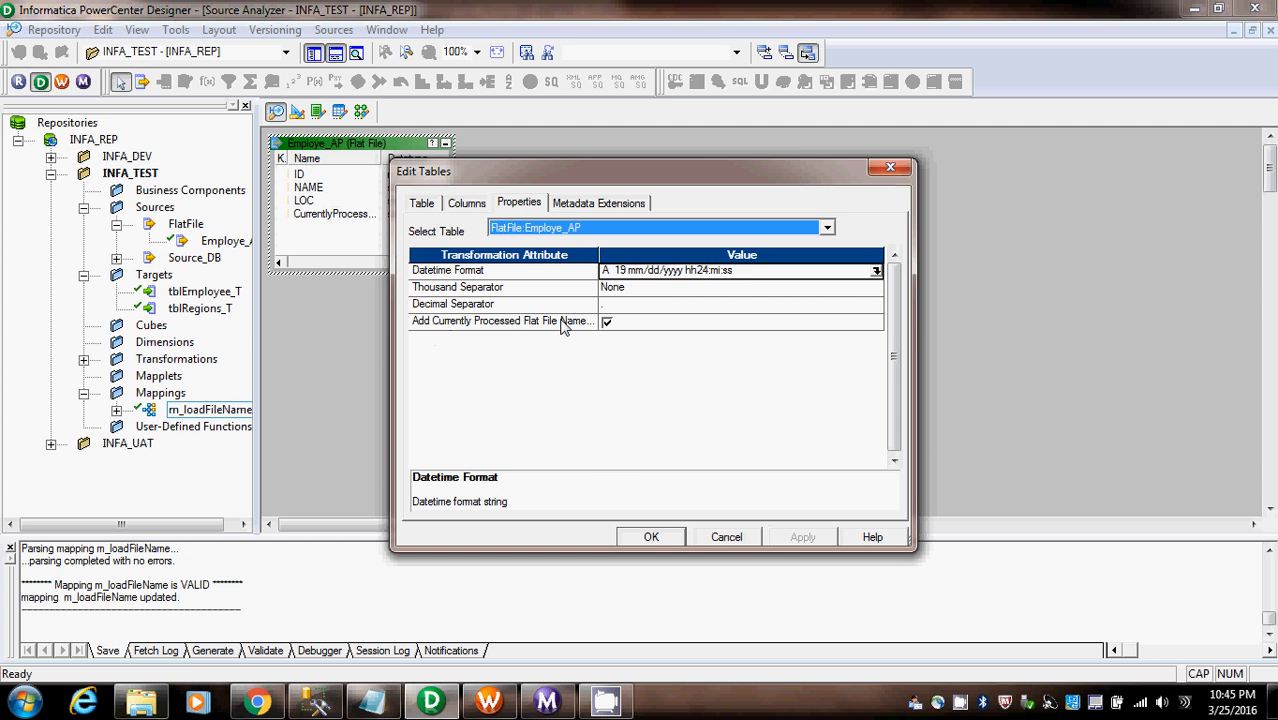
{"action": "left_click", "coordinate": [607, 324]}
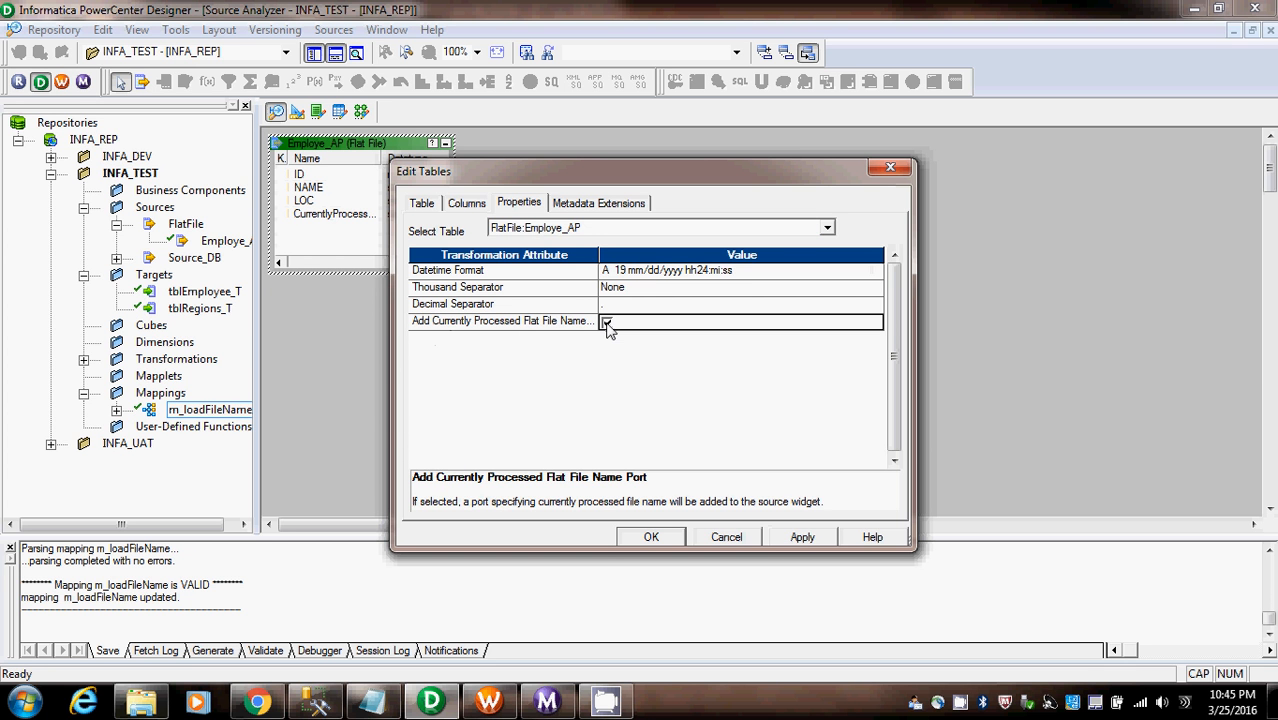
{"action": "left_click", "coordinate": [779, 540]}
{"action": "left_click", "coordinate": [466, 203]}
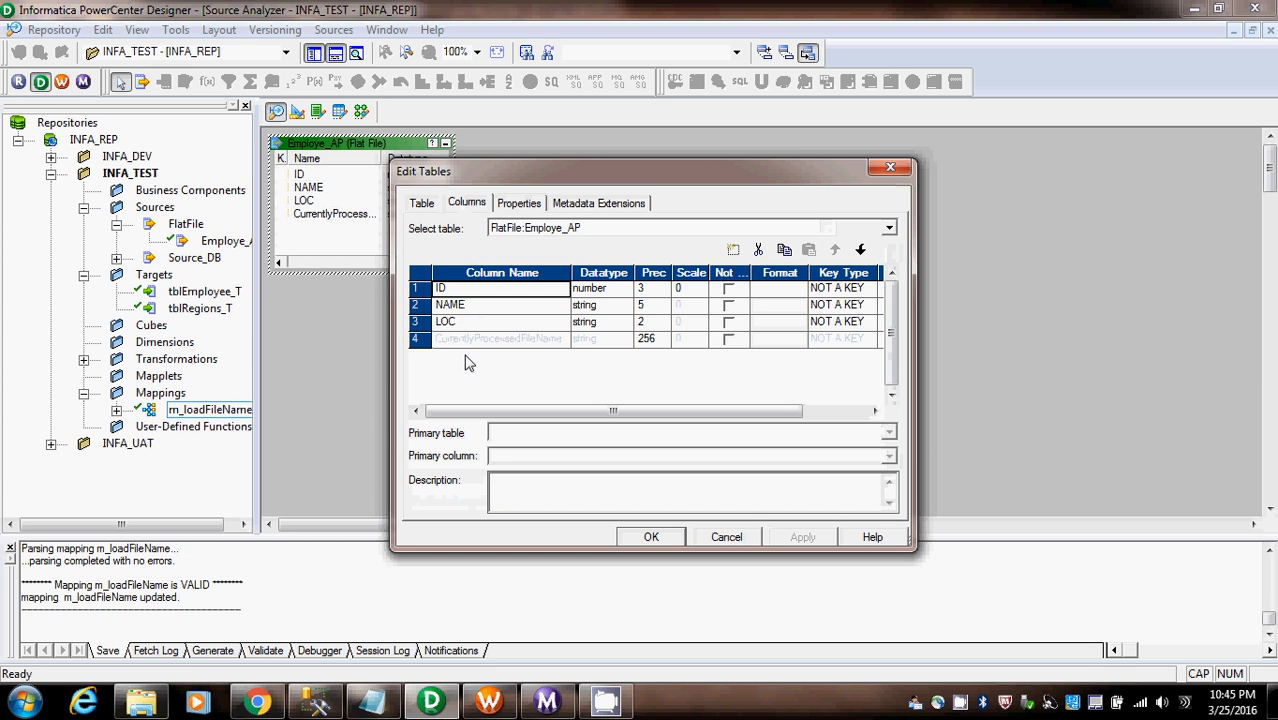
{"action": "left_click", "coordinate": [420, 204]}
{"action": "left_click", "coordinate": [651, 537]}
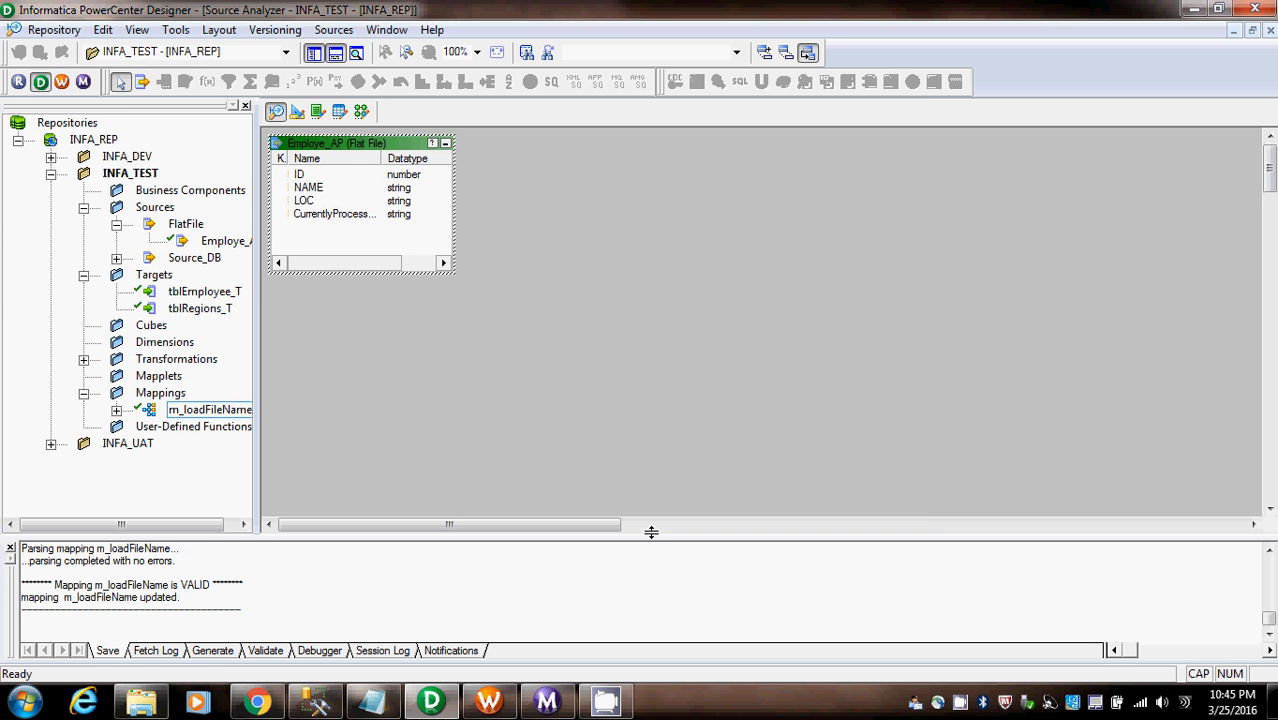
- Create a mapping named M_LoadFileNames in the Mapping Designer from the Employe_AP flat file source
{"action": "left_click", "coordinate": [361, 111]}
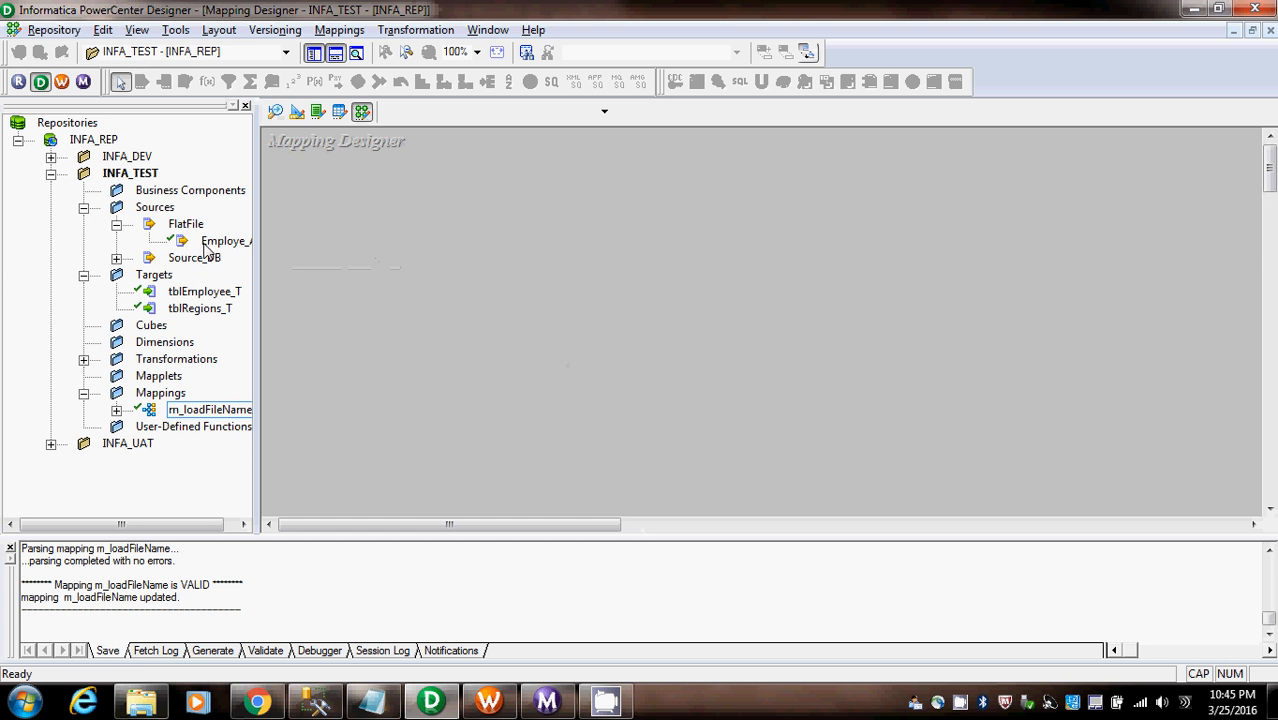
{"action": "left_click_drag", "start_coordinate": [222, 241], "coordinate": [368, 263]}
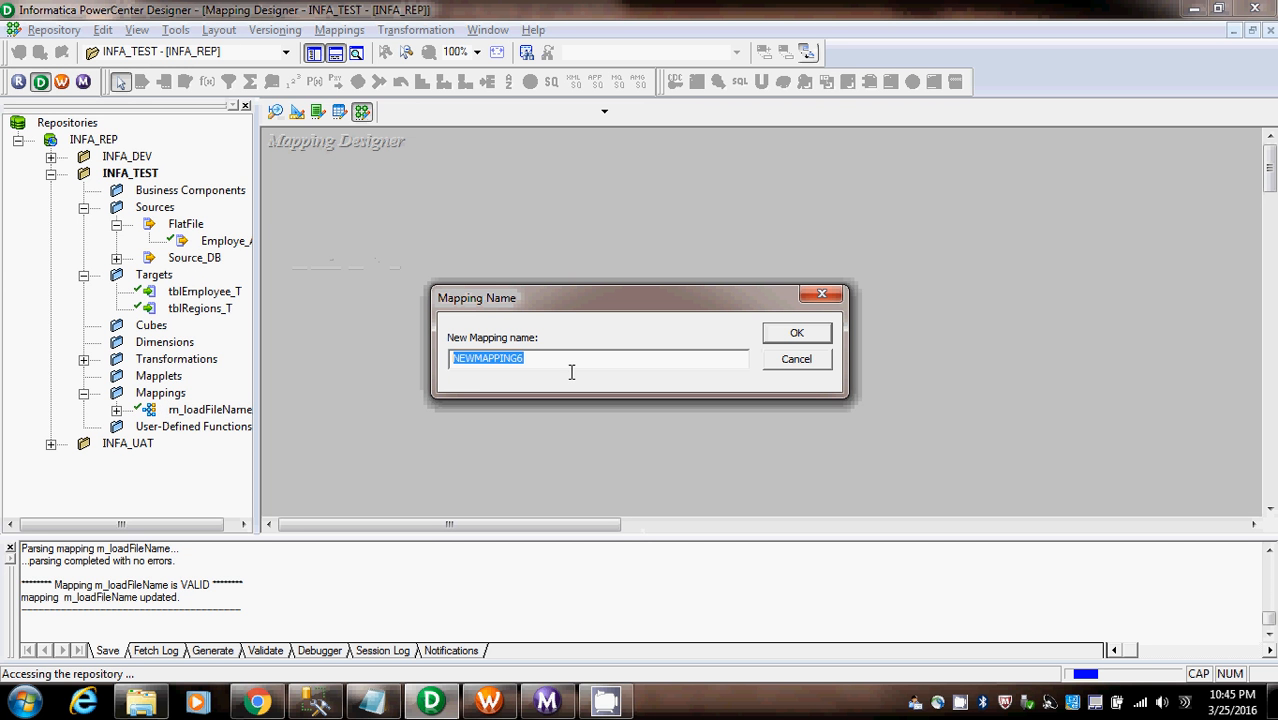
{"action": "type", "text": "M_"}
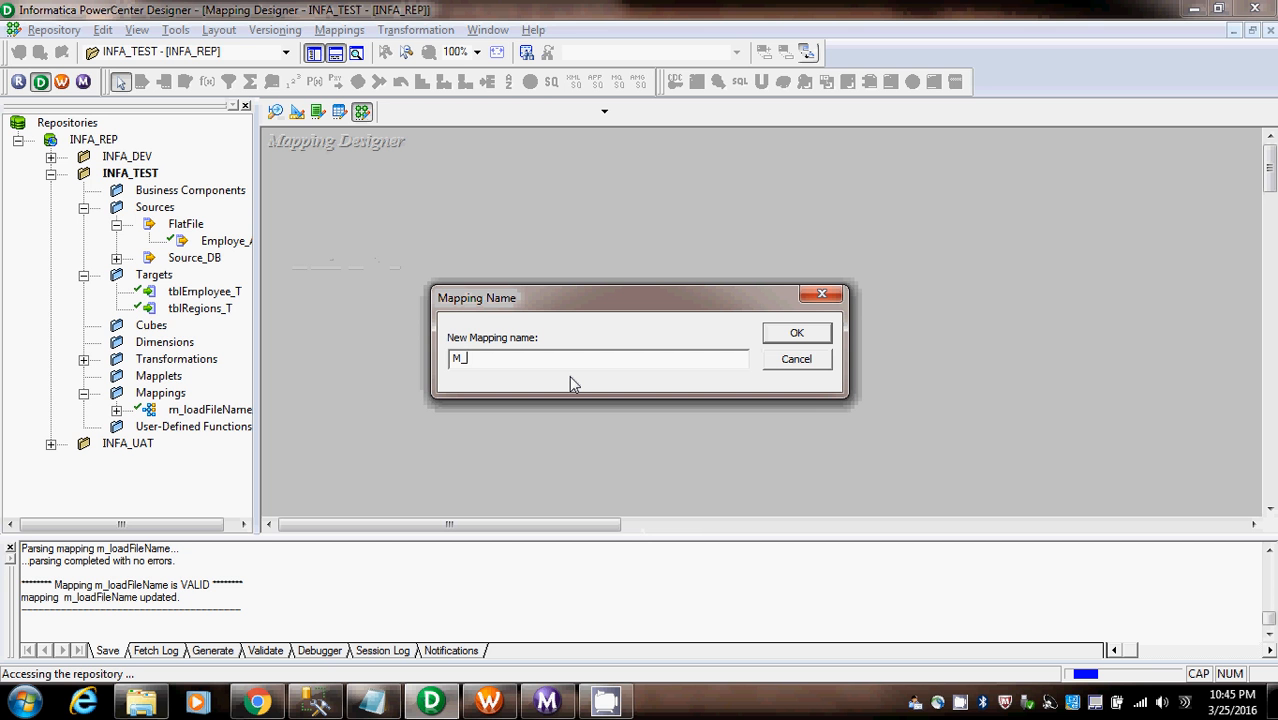
{"action": "type", "text": "Load"}
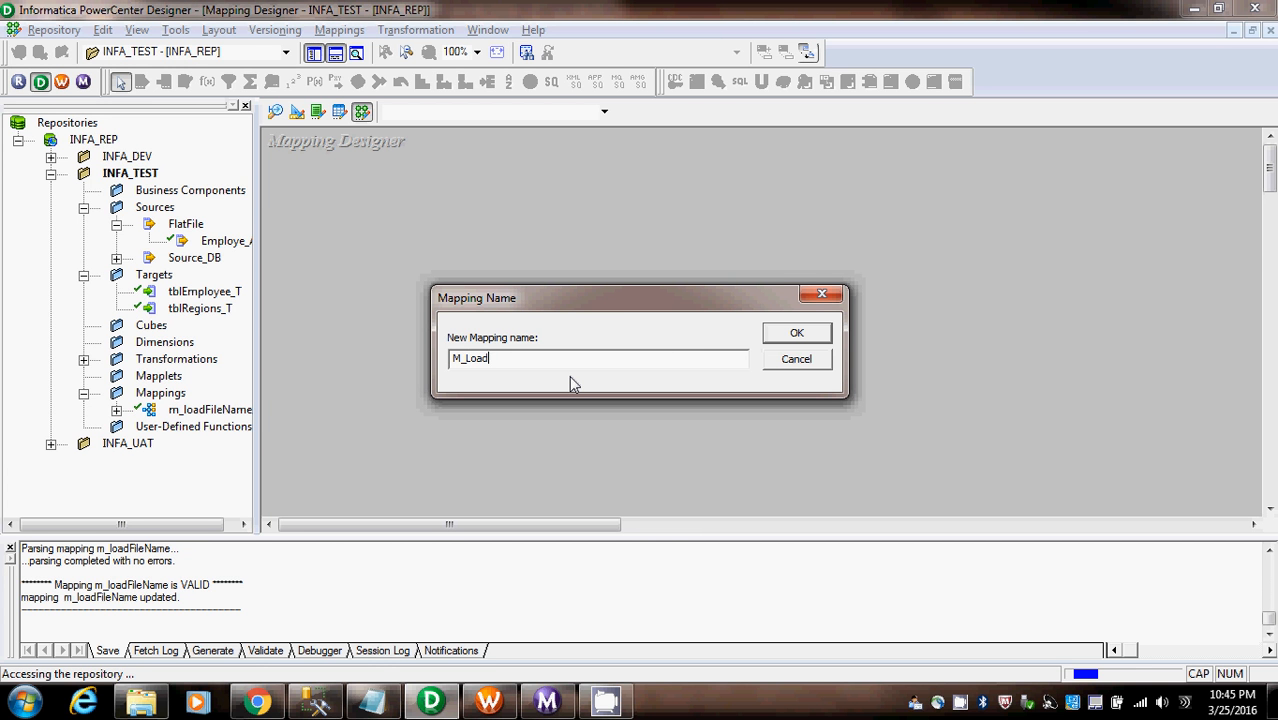
{"action": "type", "text": "FileNames"}
{"action": "left_click", "coordinate": [792, 334]}
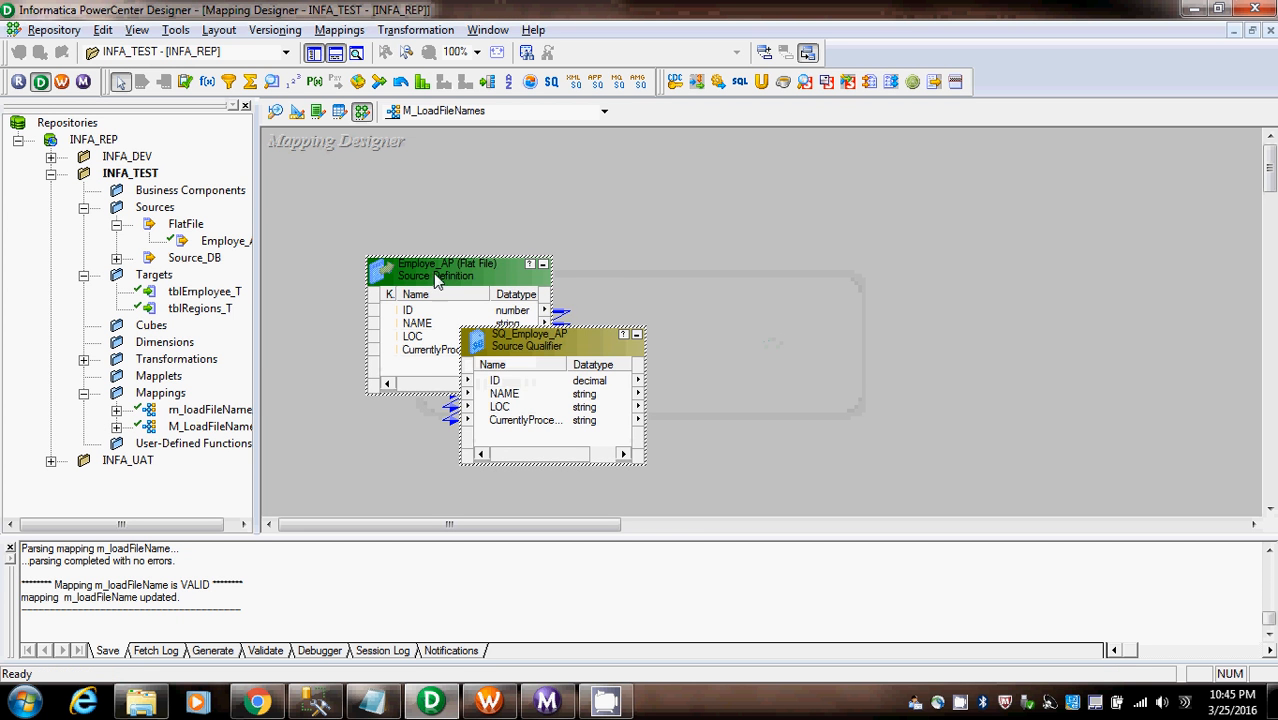
- Place the Employe_AP source and its source qualifier side by side, and add the tblRegions_T target to the mapping
{"action": "left_click_drag", "start_coordinate": [437, 281], "coordinate": [342, 259]}
{"action": "left_click_drag", "start_coordinate": [489, 322], "coordinate": [612, 254]}
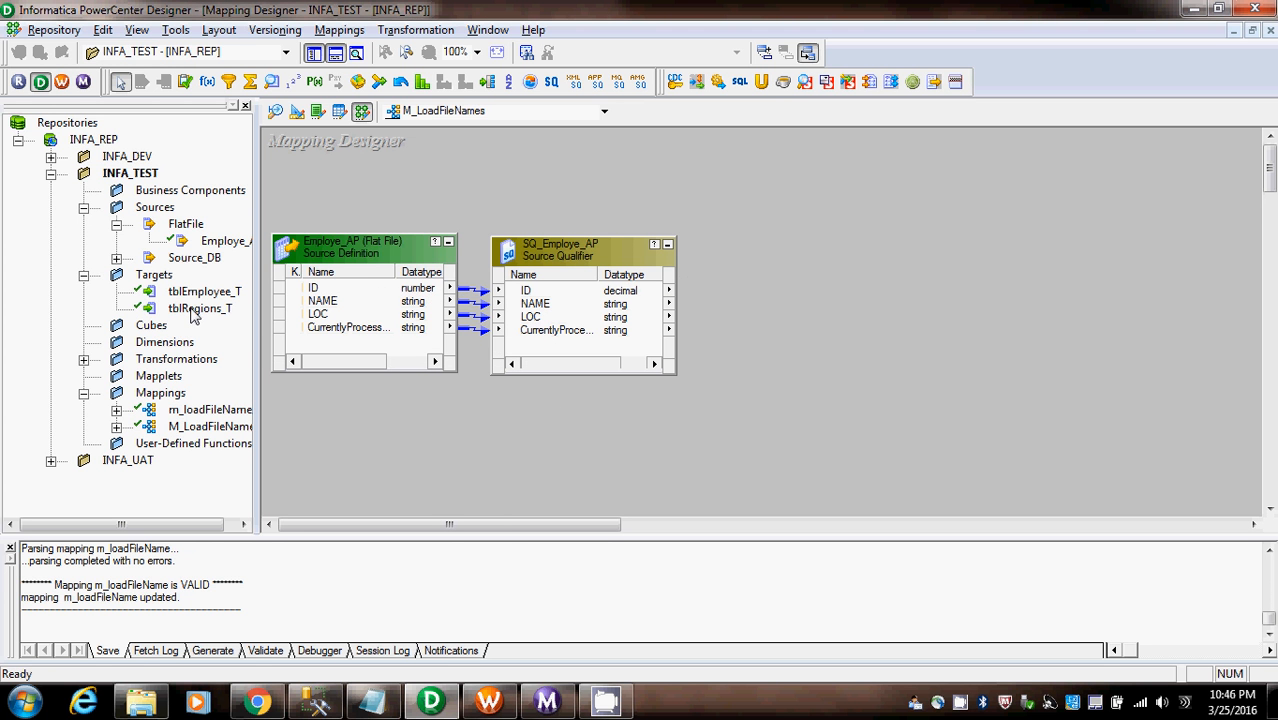
{"action": "left_click_drag", "start_coordinate": [195, 315], "coordinate": [946, 238]}
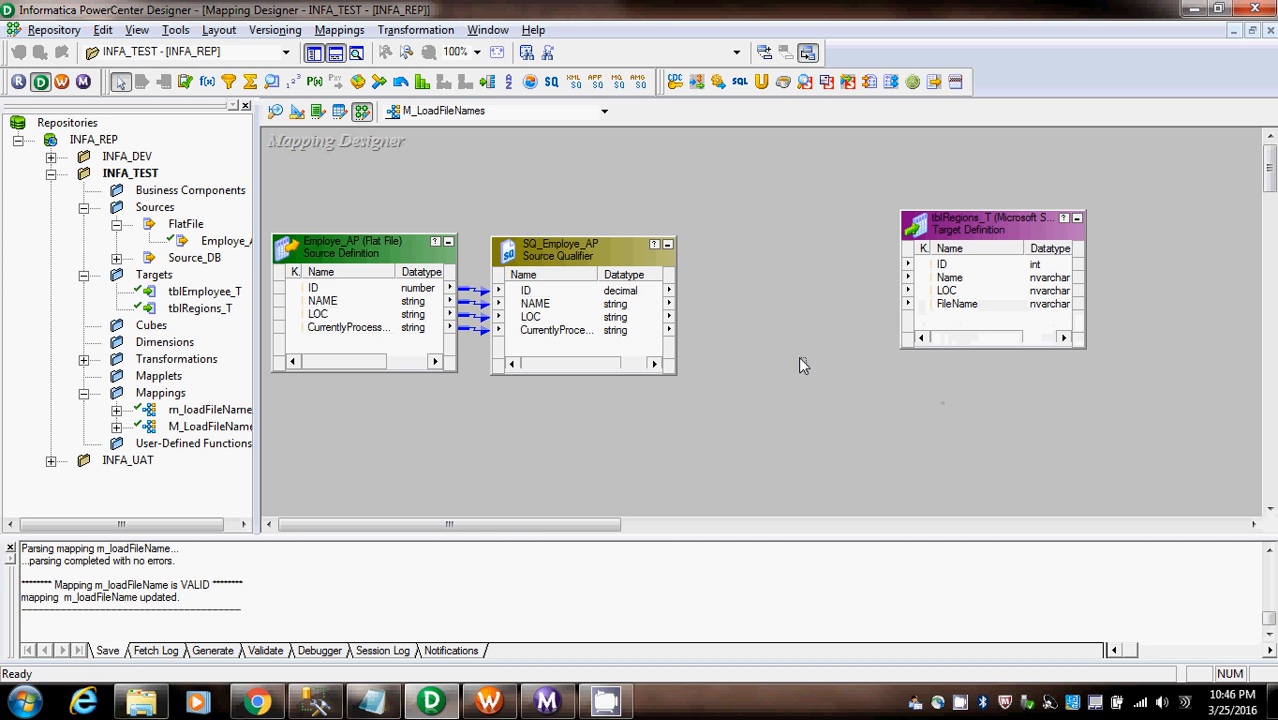
- Link all four SQ_Employe_AP ports to the ID, Name, LOC and FileName columns of tblRegions_T, and arrange all mapping objects
{"action": "left_click", "coordinate": [521, 330]}
{"action": "left_click", "coordinate": [546, 290], "text": "shift"}
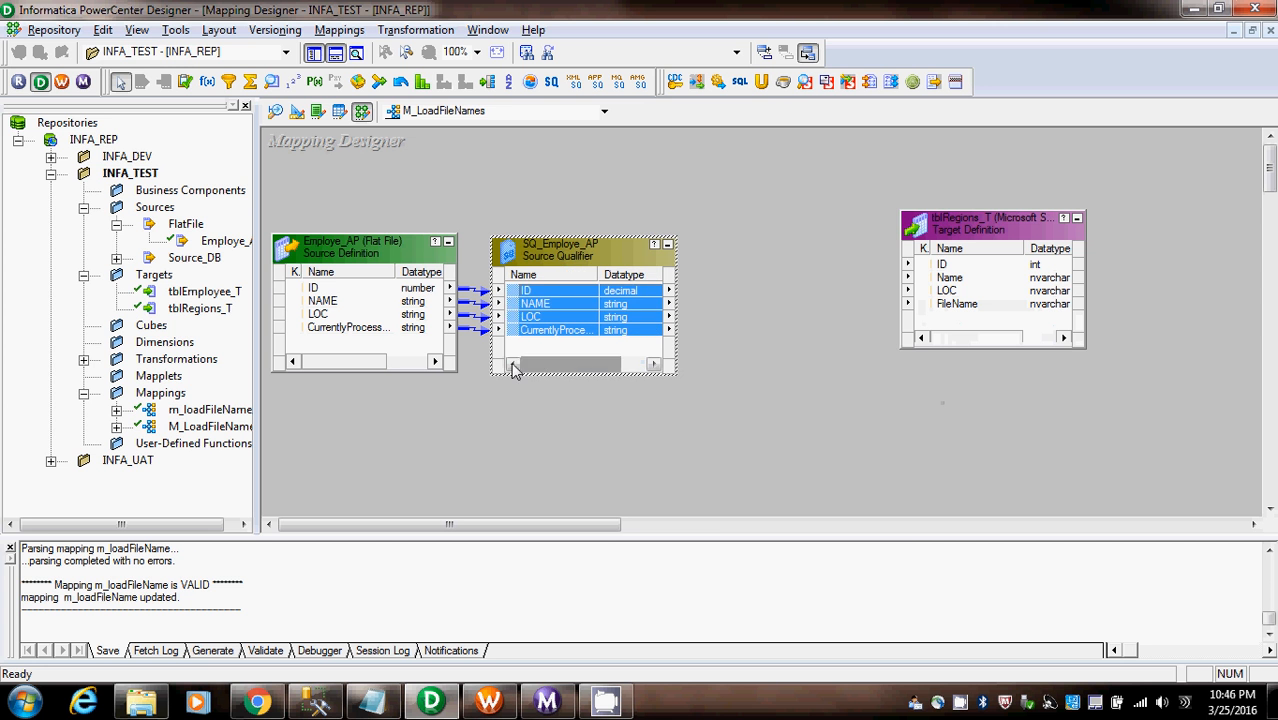
{"action": "left_click_drag", "start_coordinate": [505, 300], "coordinate": [1015, 273]}
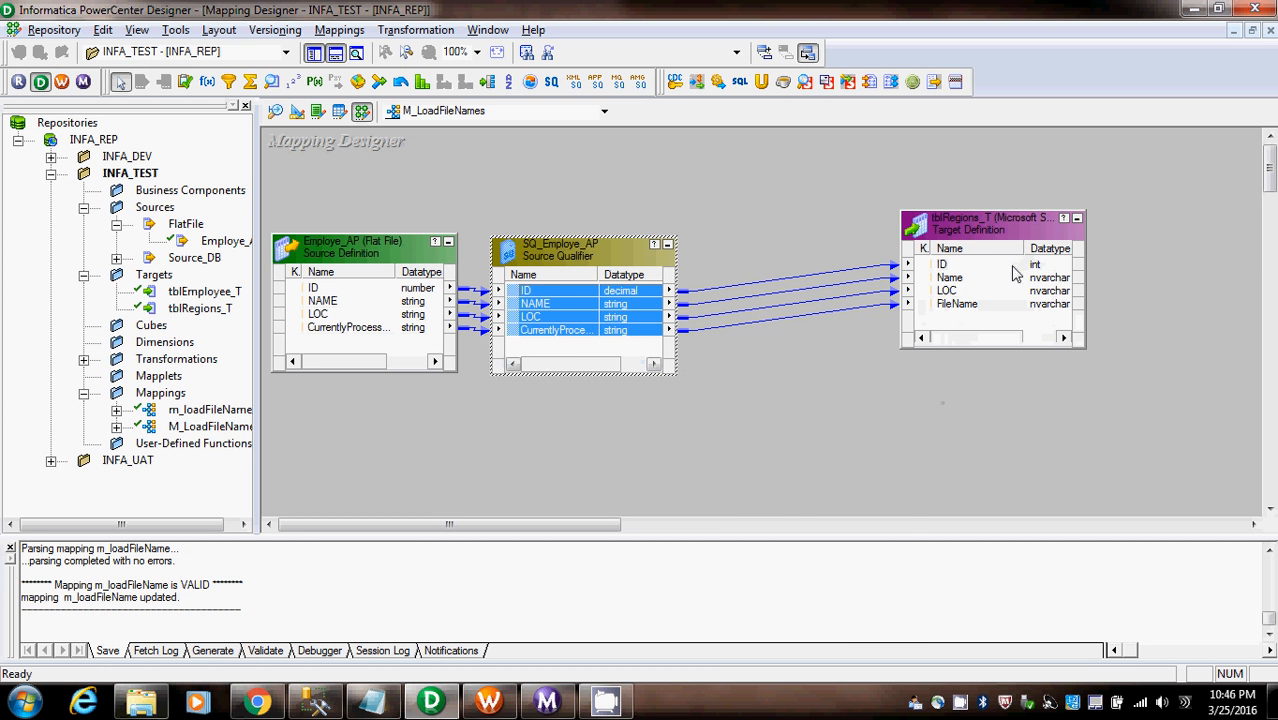
{"action": "right_click", "coordinate": [724, 401]}
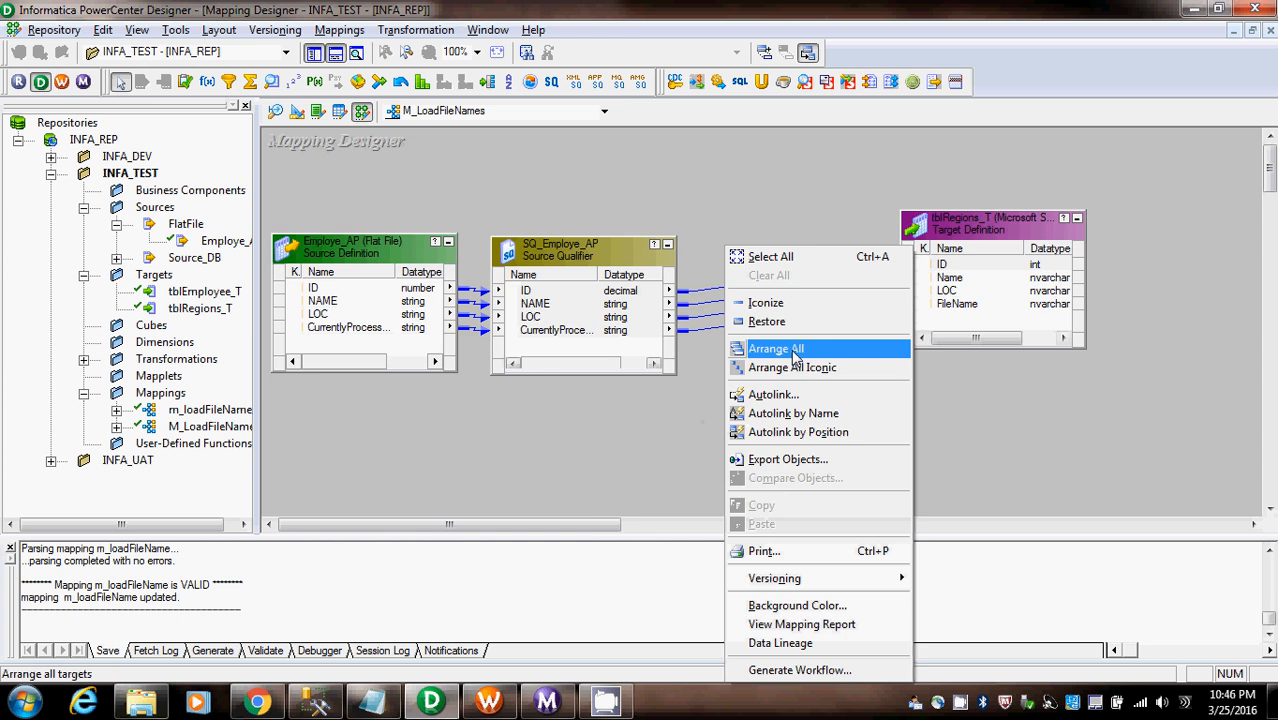
{"action": "left_click", "coordinate": [796, 356]}
{"action": "left_click_drag", "start_coordinate": [593, 525], "coordinate": [662, 531]}
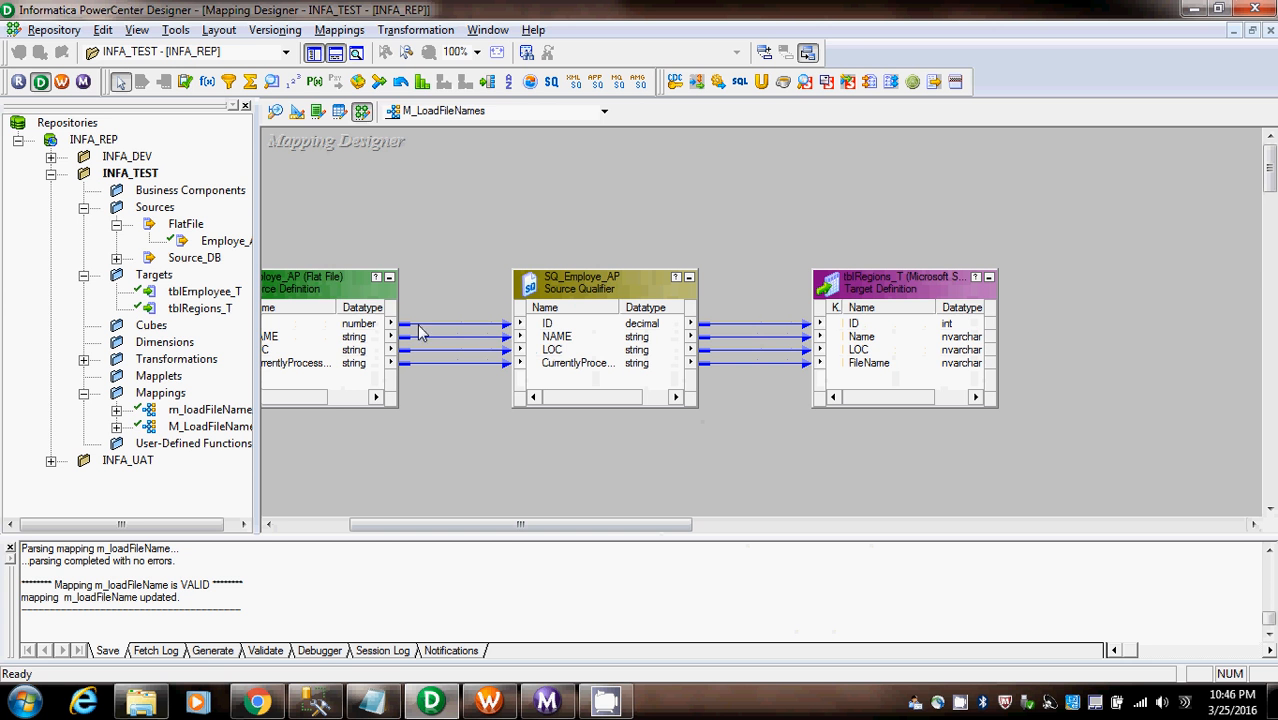
- Generate a workflow with a non-reusable session from M_LoadFileNames, using the TARGET_DB_SQL connection for the tblRegions_T target
{"action": "left_click", "coordinate": [340, 30]}
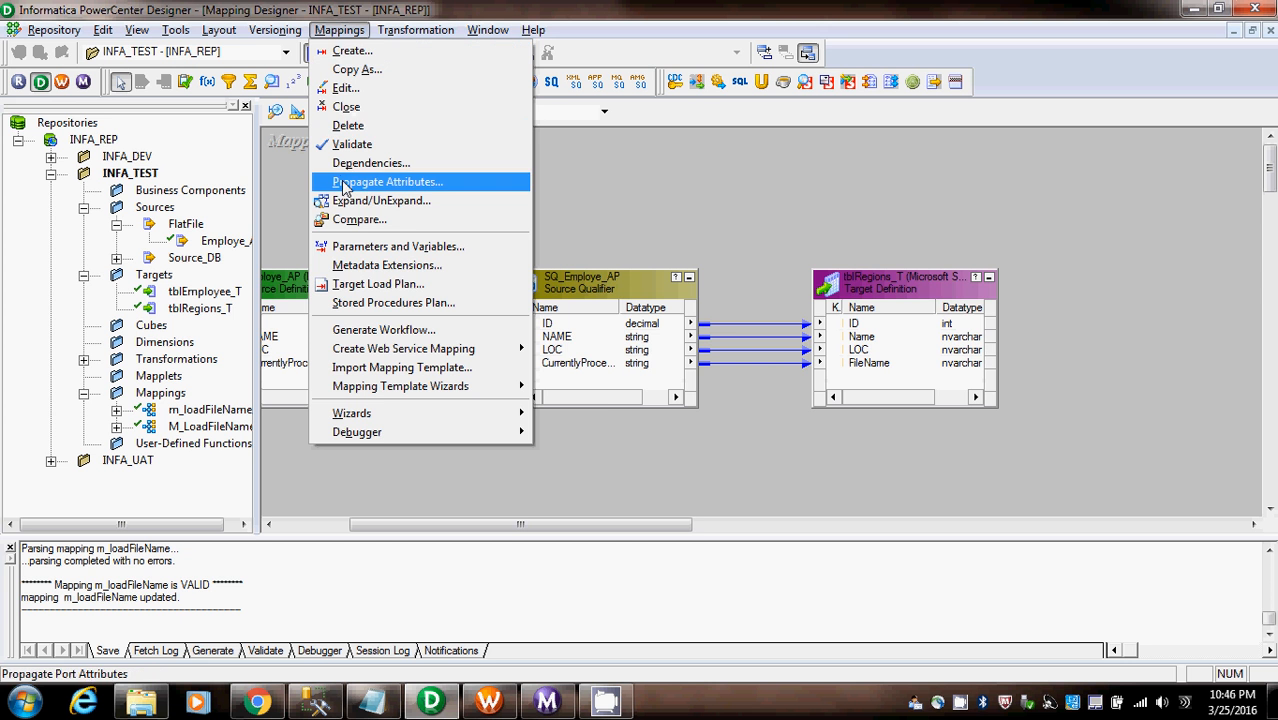
{"action": "left_click", "coordinate": [356, 336]}
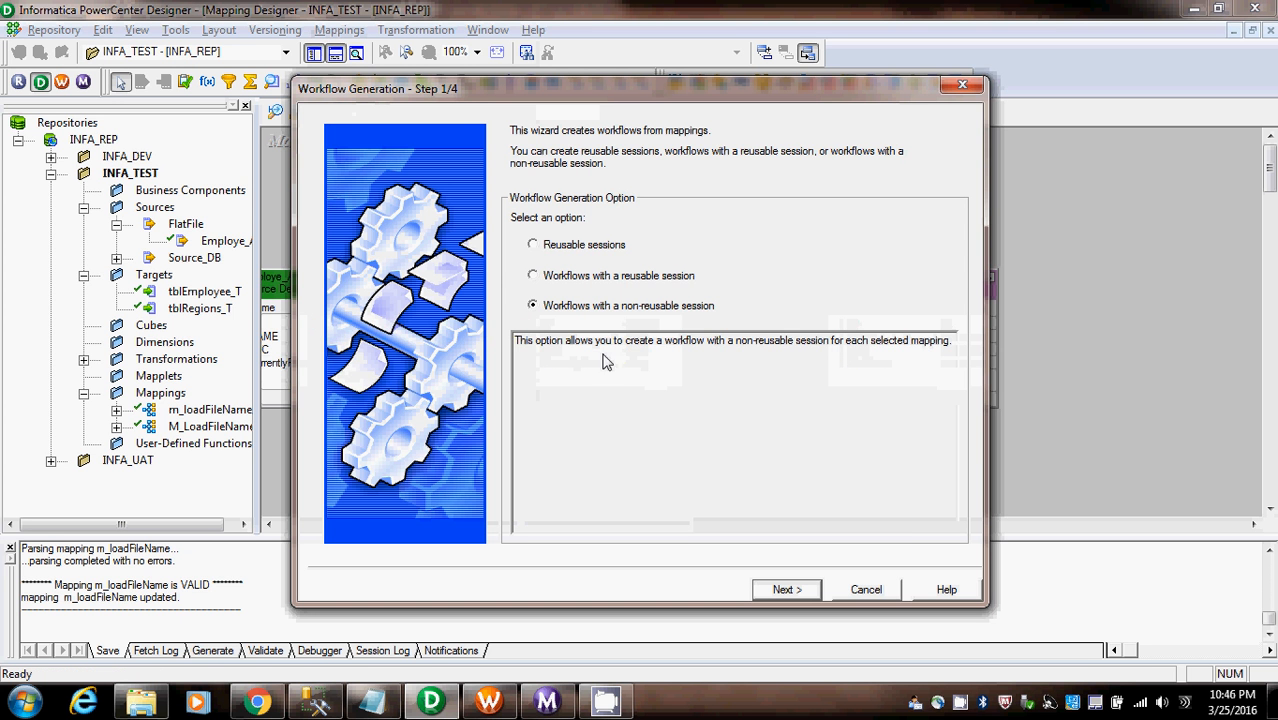
{"action": "left_click", "coordinate": [795, 590]}
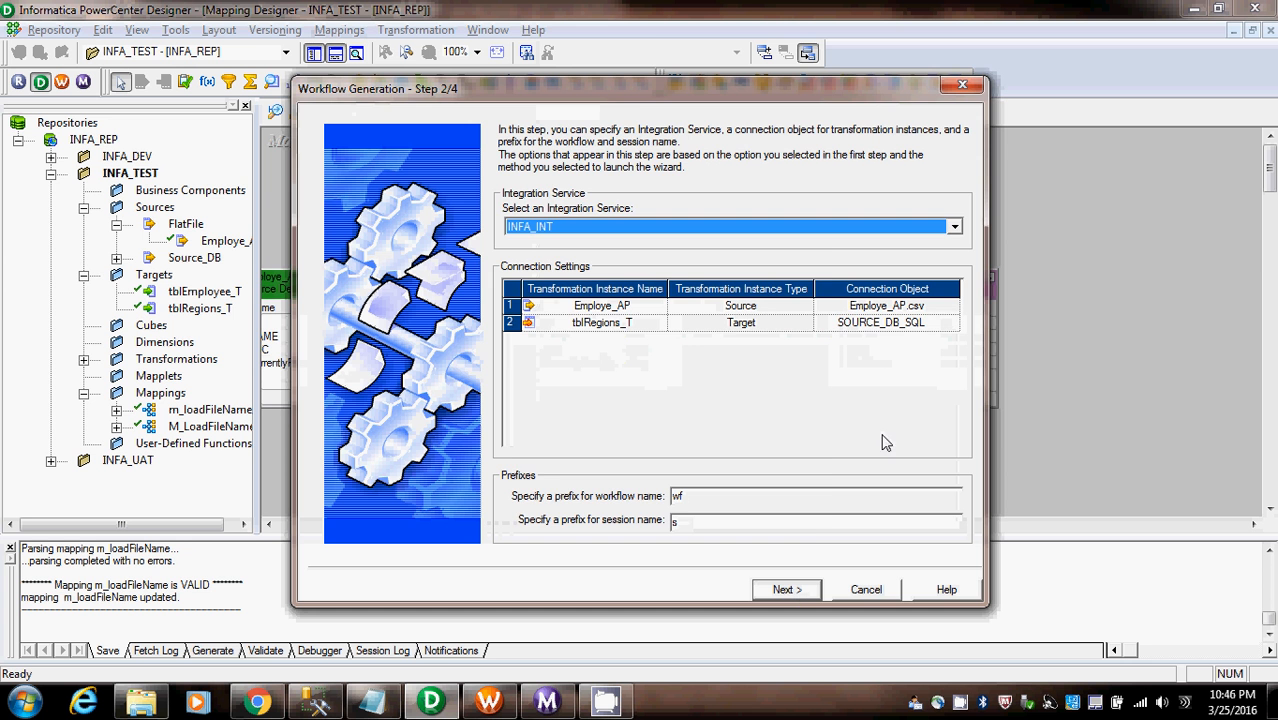
{"action": "left_click", "coordinate": [947, 324]}
{"action": "left_click", "coordinate": [953, 325]}
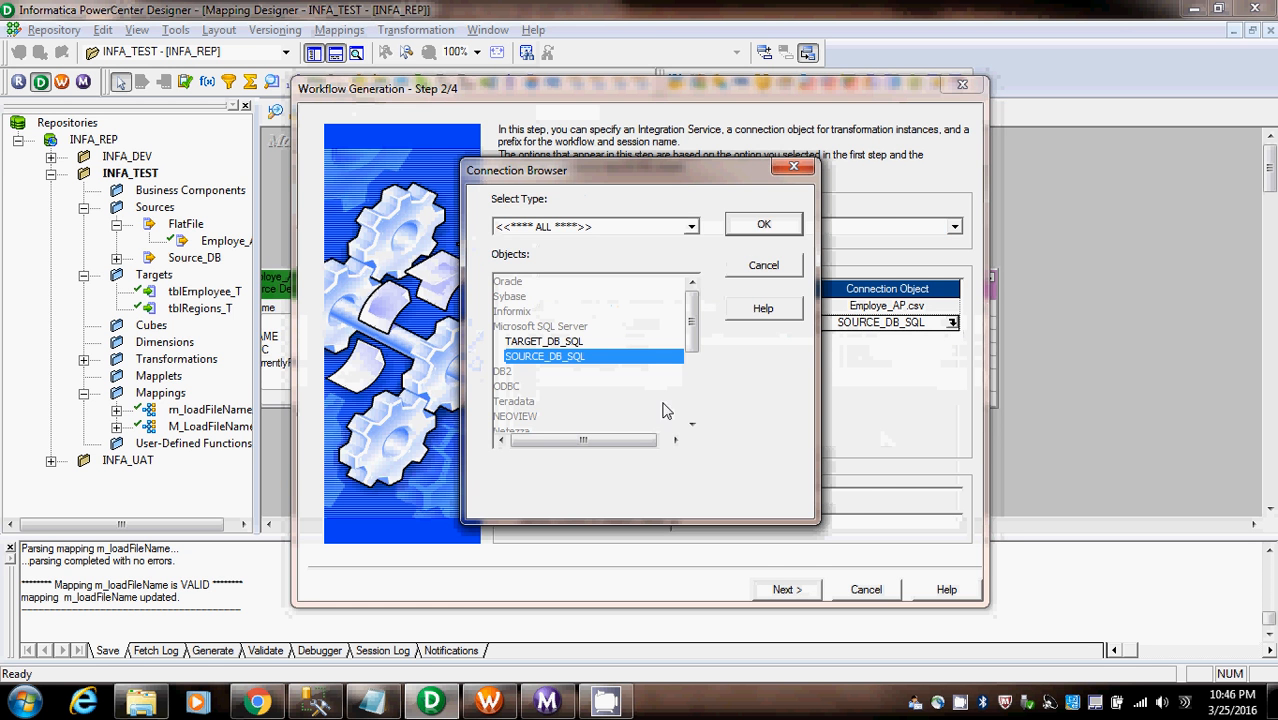
{"action": "double_click", "coordinate": [545, 343]}
{"action": "left_click", "coordinate": [787, 590]}
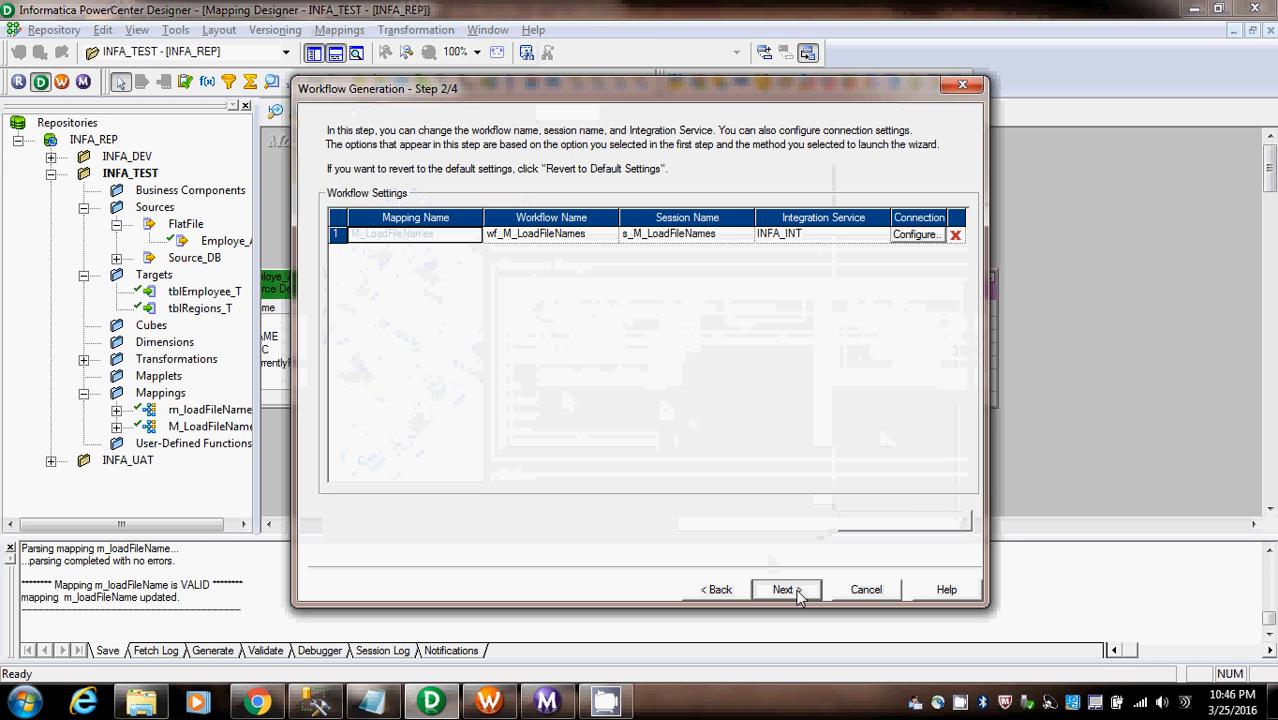
{"action": "left_click", "coordinate": [788, 590]}
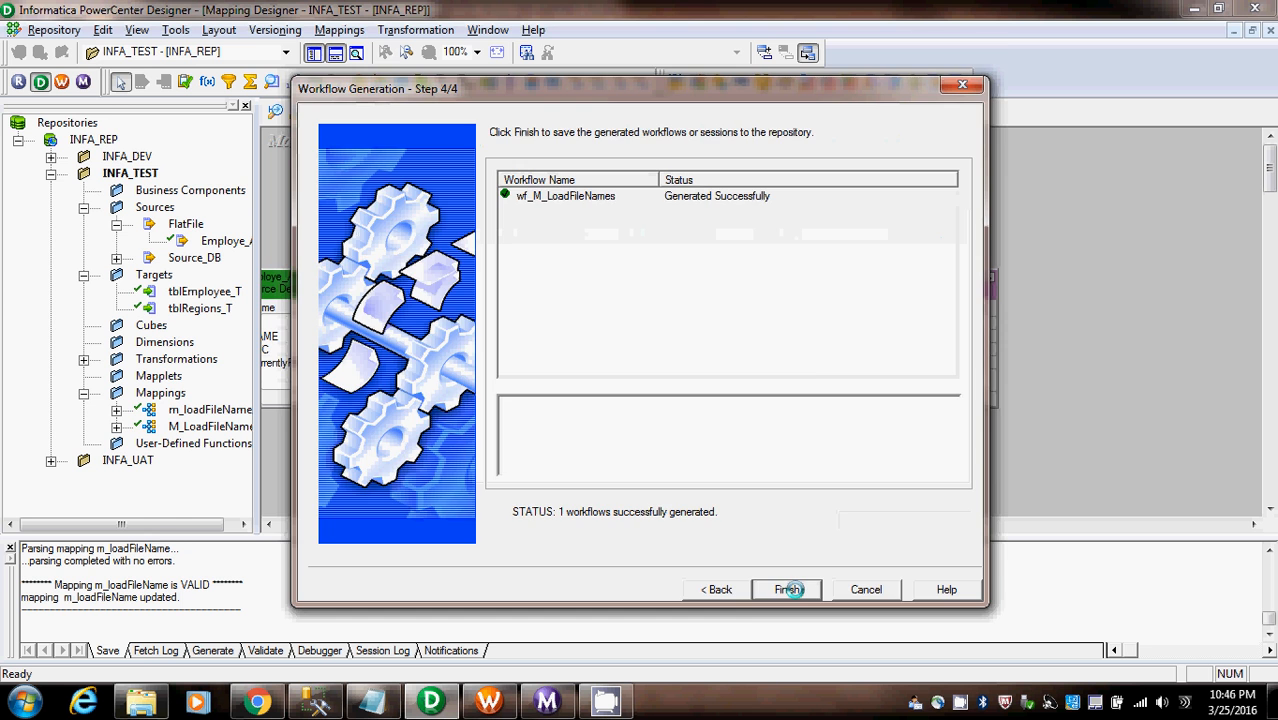
{"action": "left_click", "coordinate": [789, 590]}
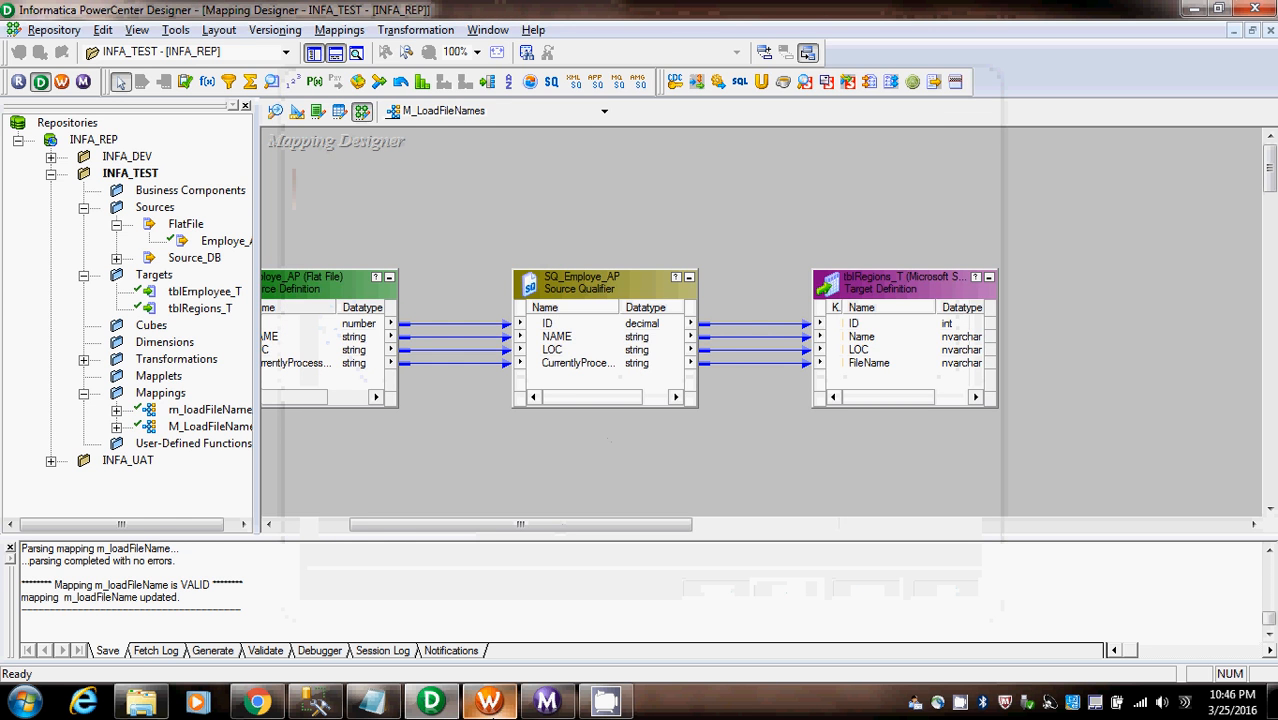
- Switch to Workflow Manager and check the list of workflows in the INFA_TEST folder
{"action": "left_click", "coordinate": [488, 700]}
{"action": "right_click", "coordinate": [213, 270]}
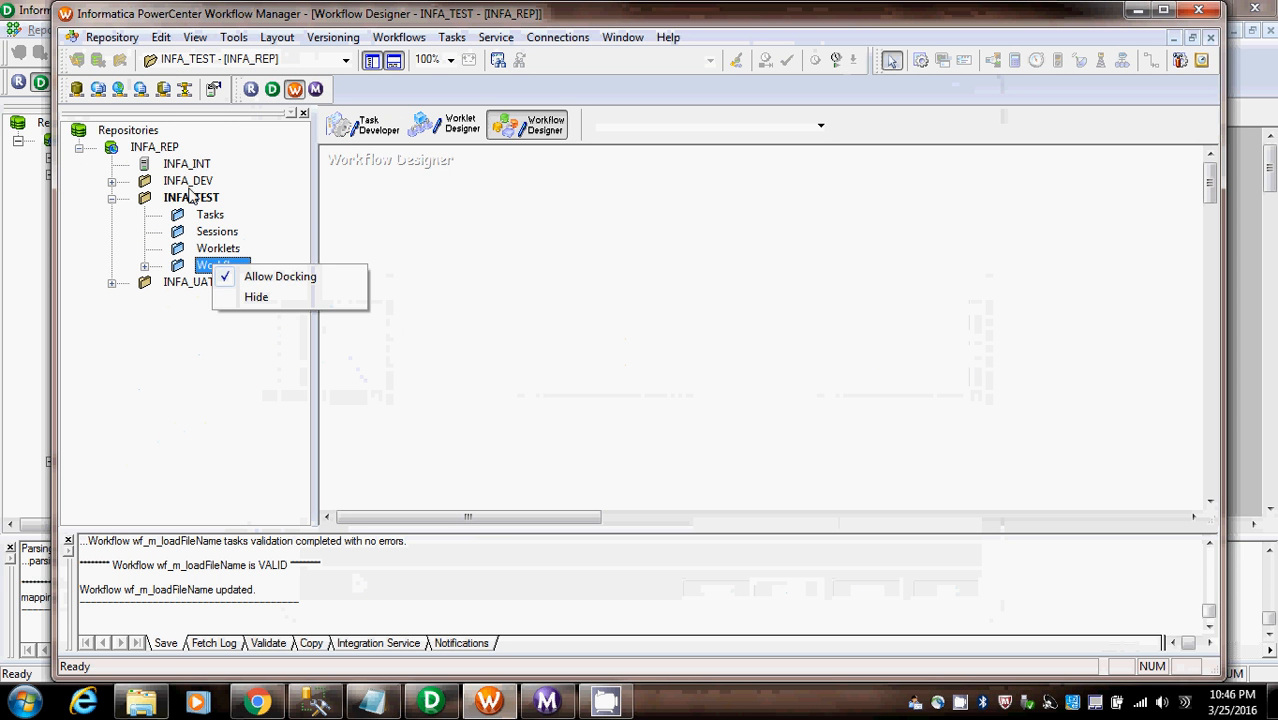
{"action": "left_click", "coordinate": [155, 147]}
{"action": "right_click", "coordinate": [158, 148]}
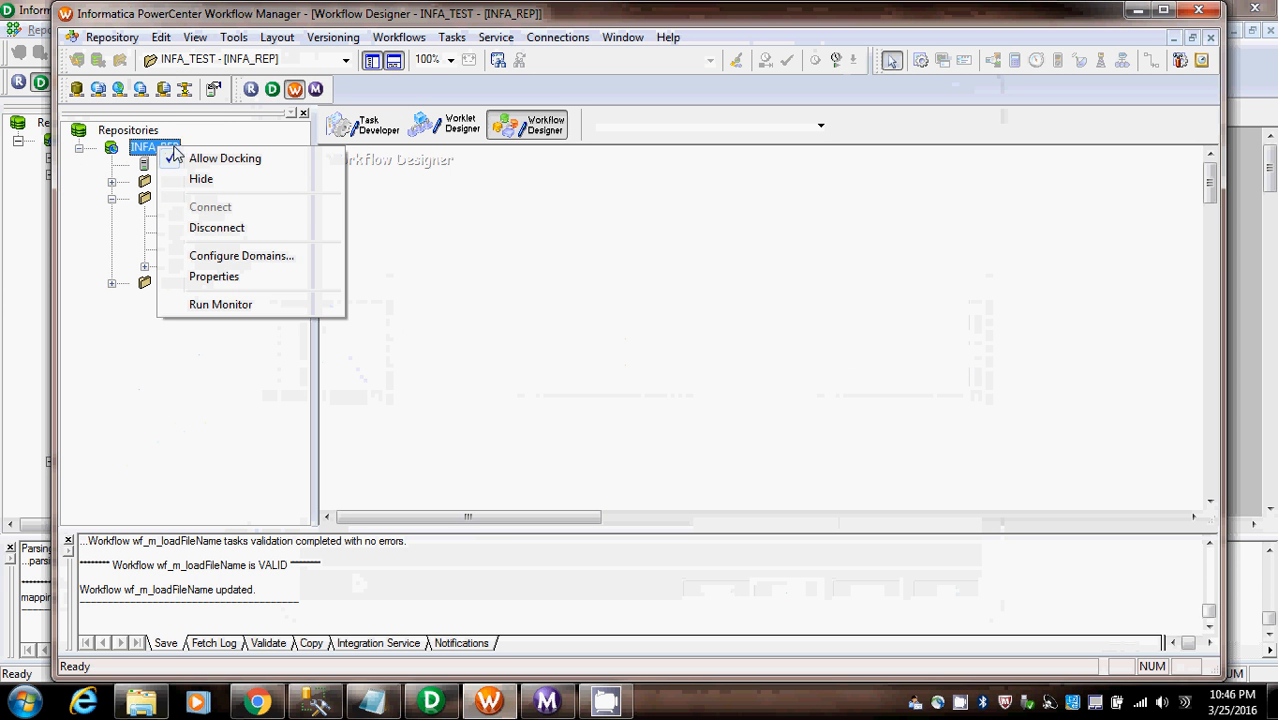
{"action": "left_click", "coordinate": [191, 338]}
{"action": "left_click", "coordinate": [147, 267]}
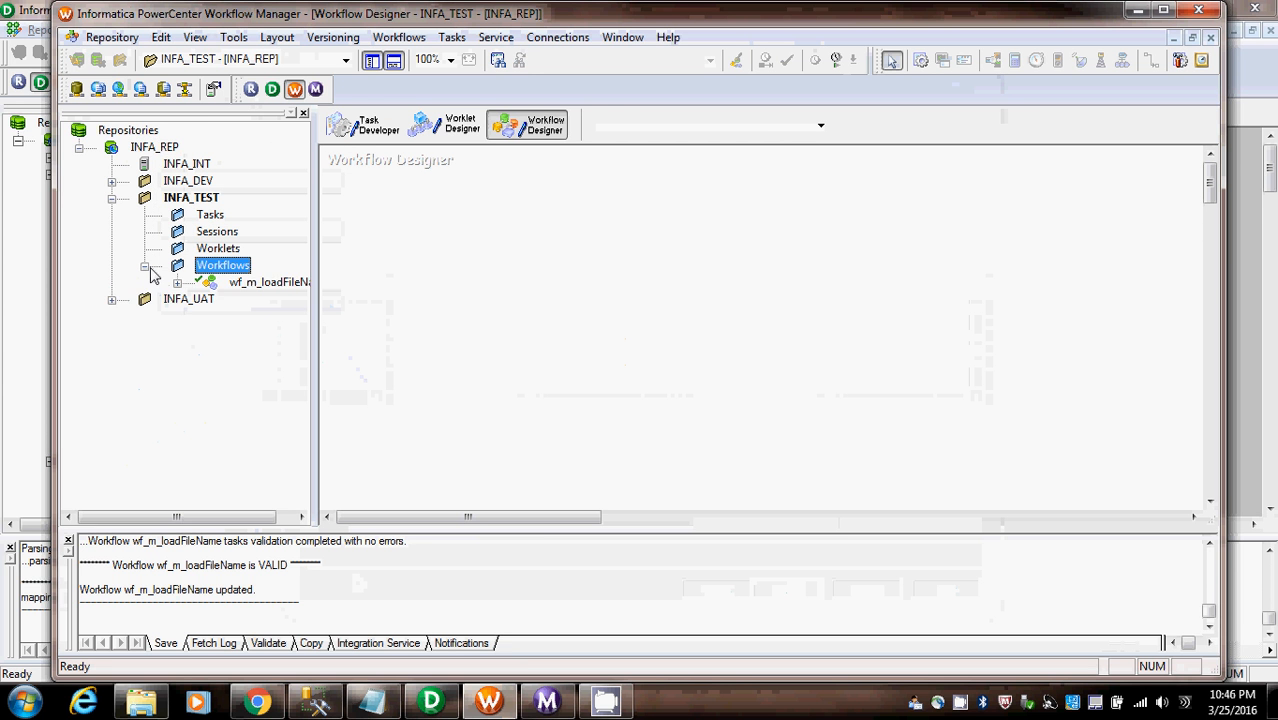
{"action": "left_click", "coordinate": [147, 267]}
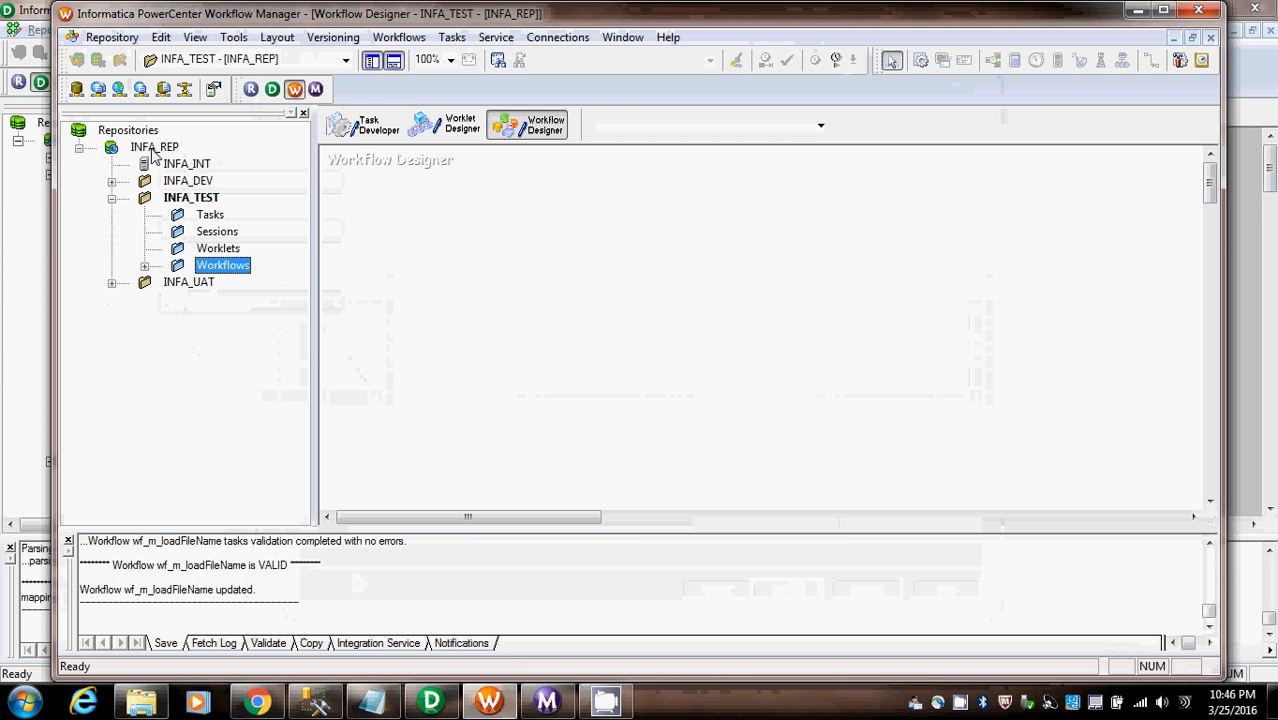
- Disconnect from the INFA_REP repository and reconnect to it by entering the account password
{"action": "left_click", "coordinate": [153, 147]}
{"action": "left_click", "coordinate": [97, 60]}
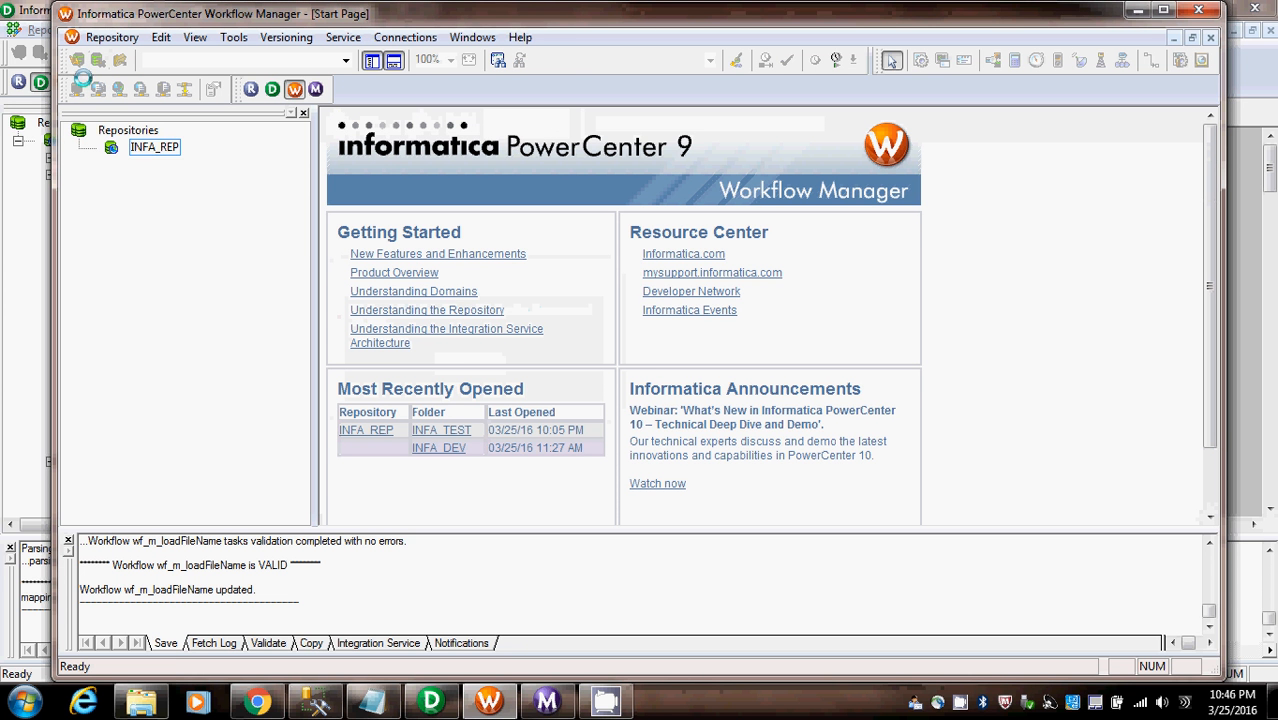
{"action": "left_click", "coordinate": [154, 149]}
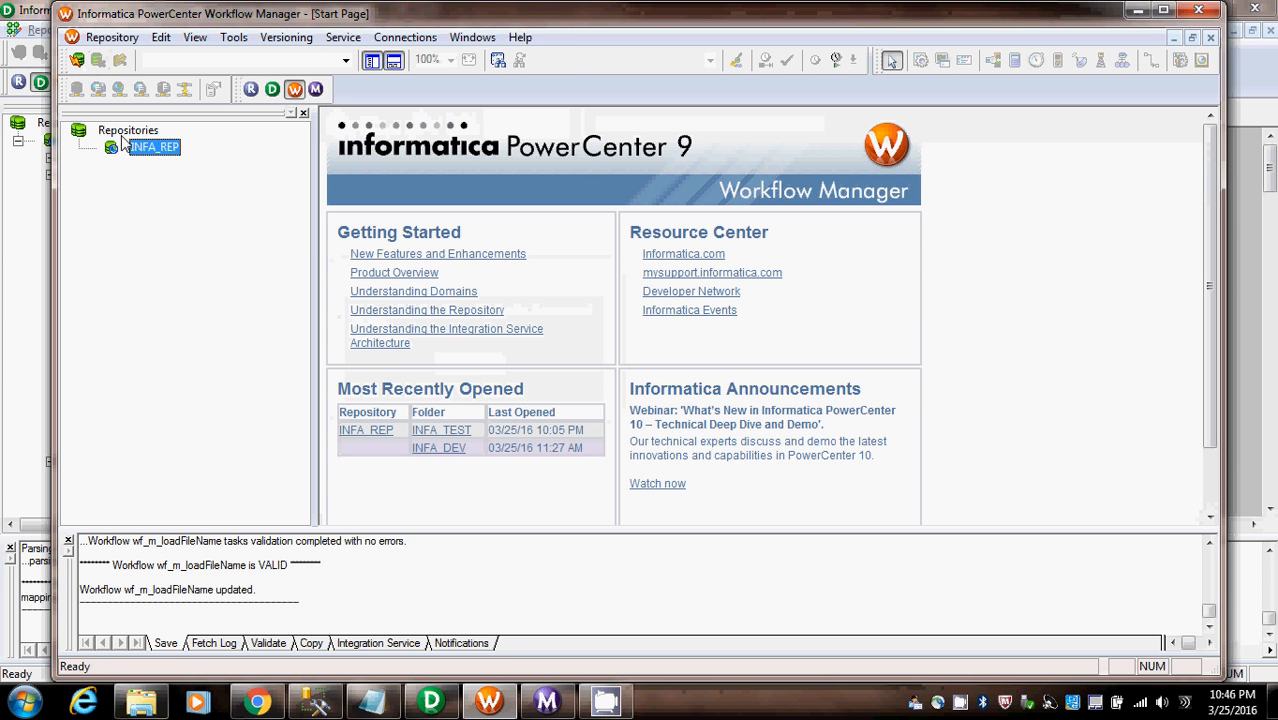
{"action": "left_click", "coordinate": [77, 61]}
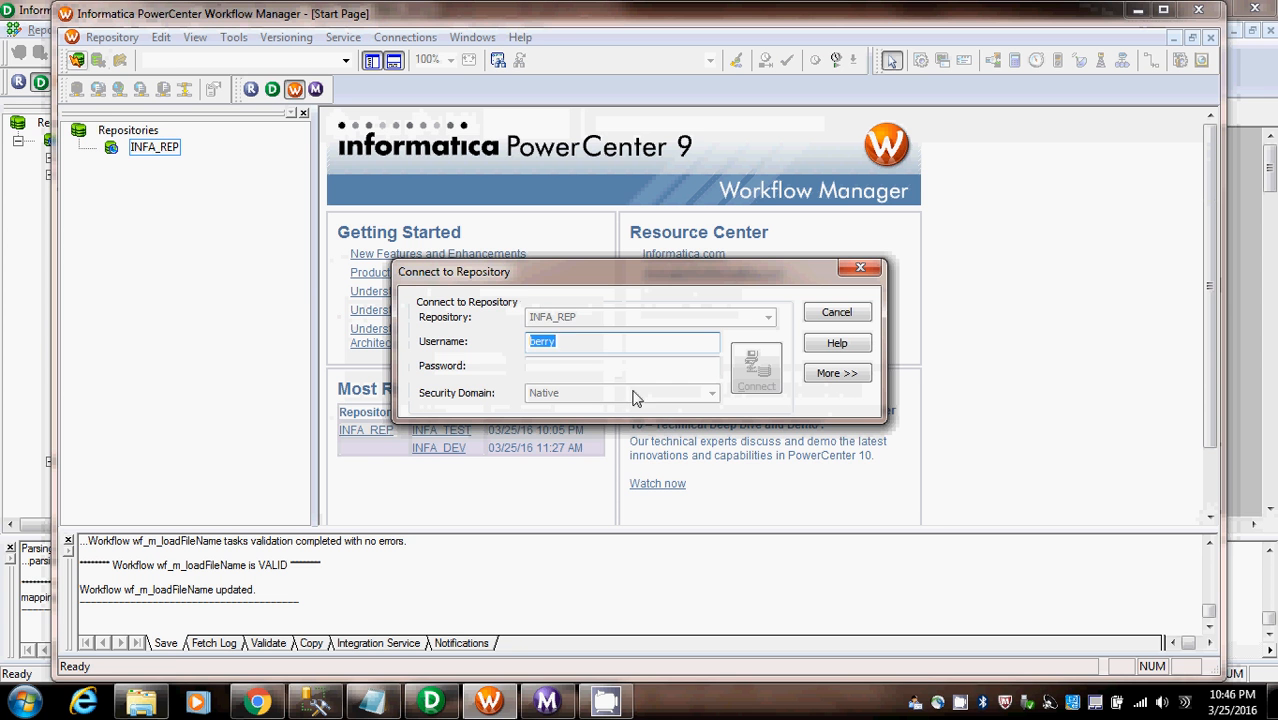
{"action": "key", "text": "Tab"}
{"action": "type", "text": "******"}
{"action": "left_click", "coordinate": [773, 367]}
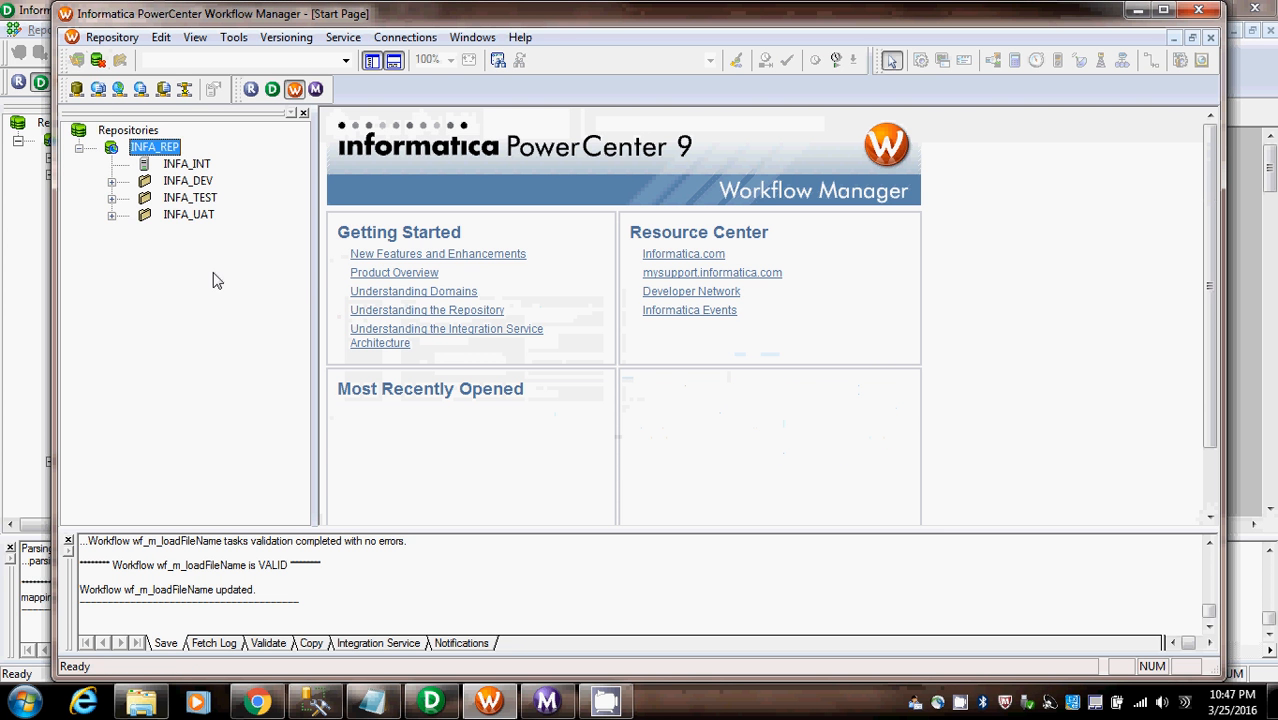
- Open wf_M_LoadFileNames from the INFA_TEST folder's workflows in the Workflow Designer
{"action": "left_click", "coordinate": [111, 197]}
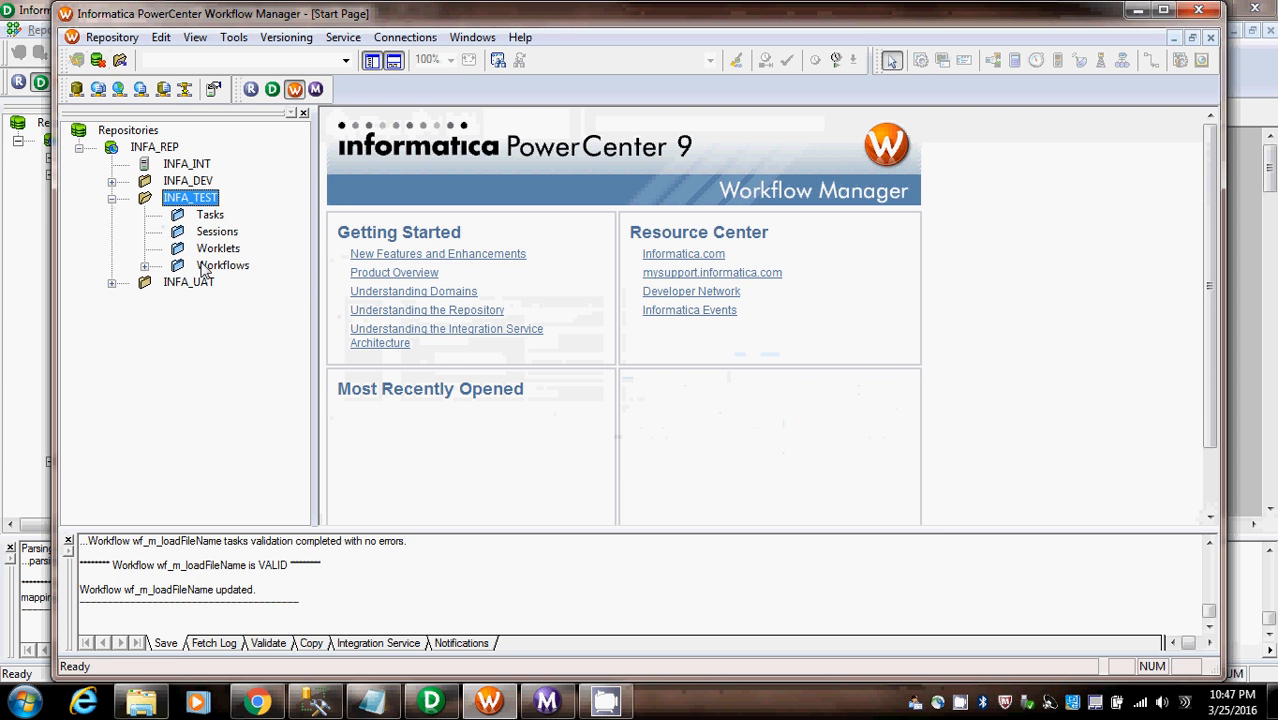
{"action": "double_click", "coordinate": [220, 265]}
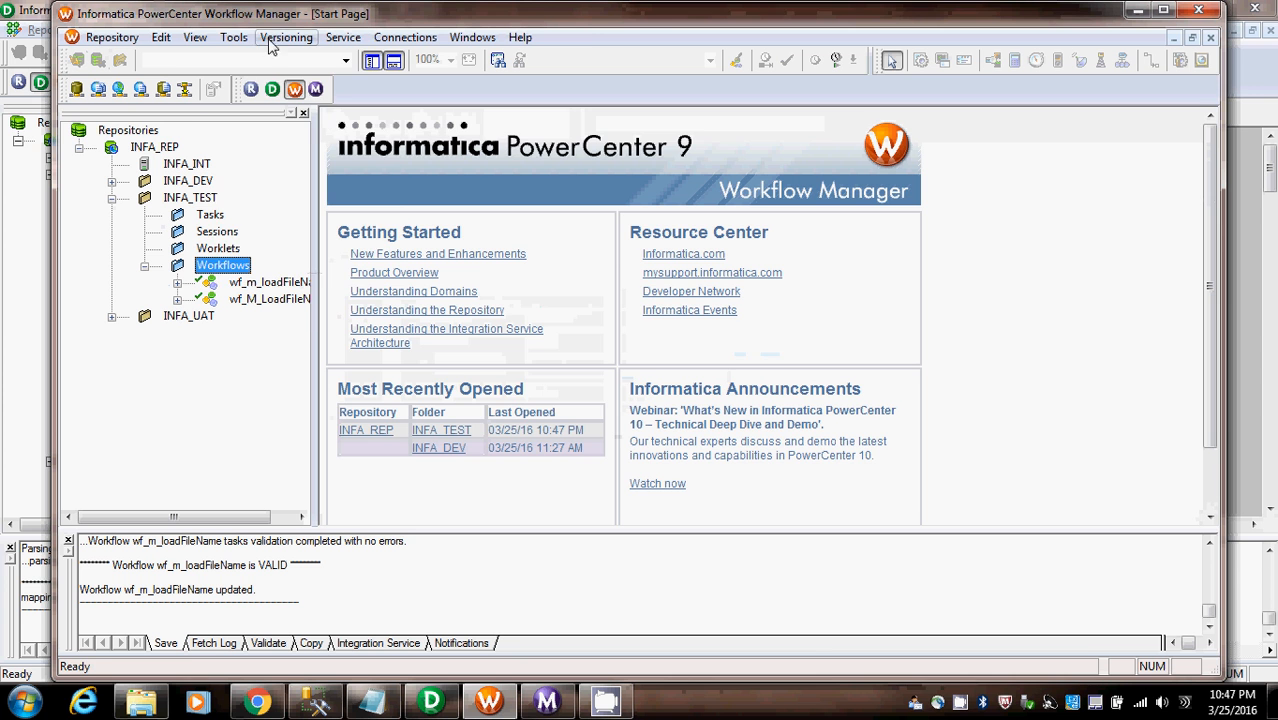
{"action": "left_click", "coordinate": [233, 37]}
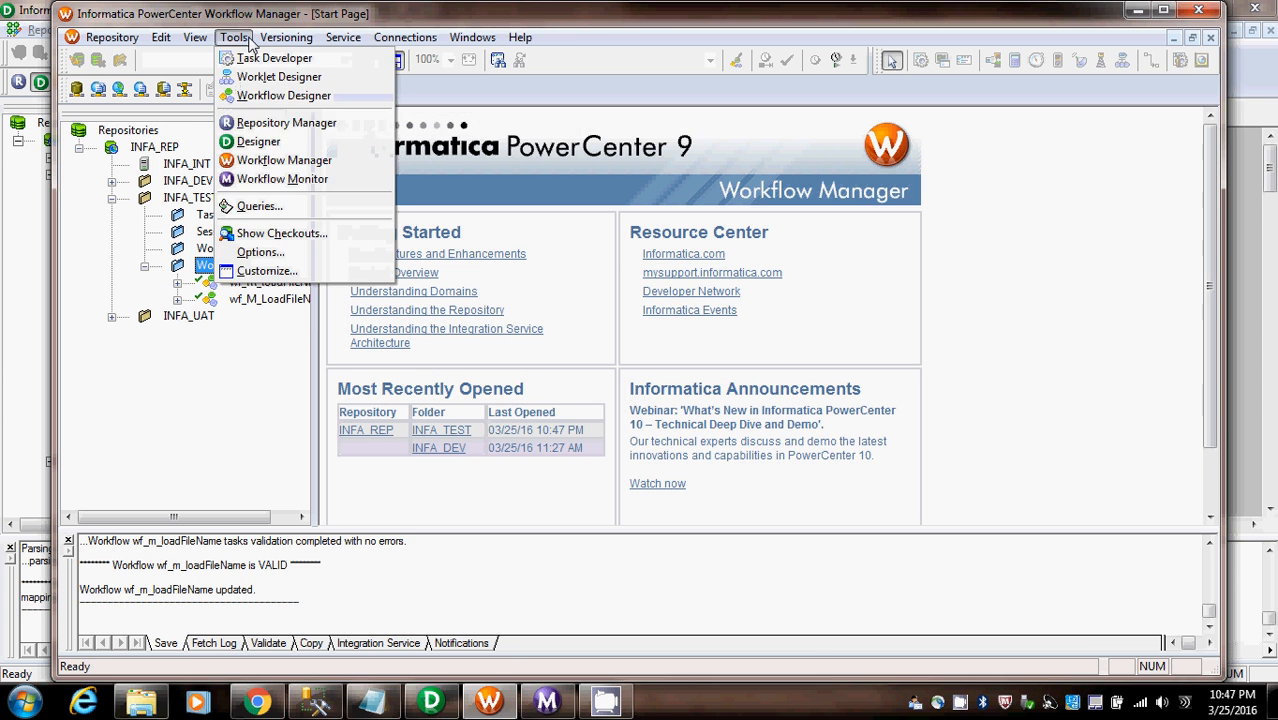
{"action": "left_click", "coordinate": [283, 100]}
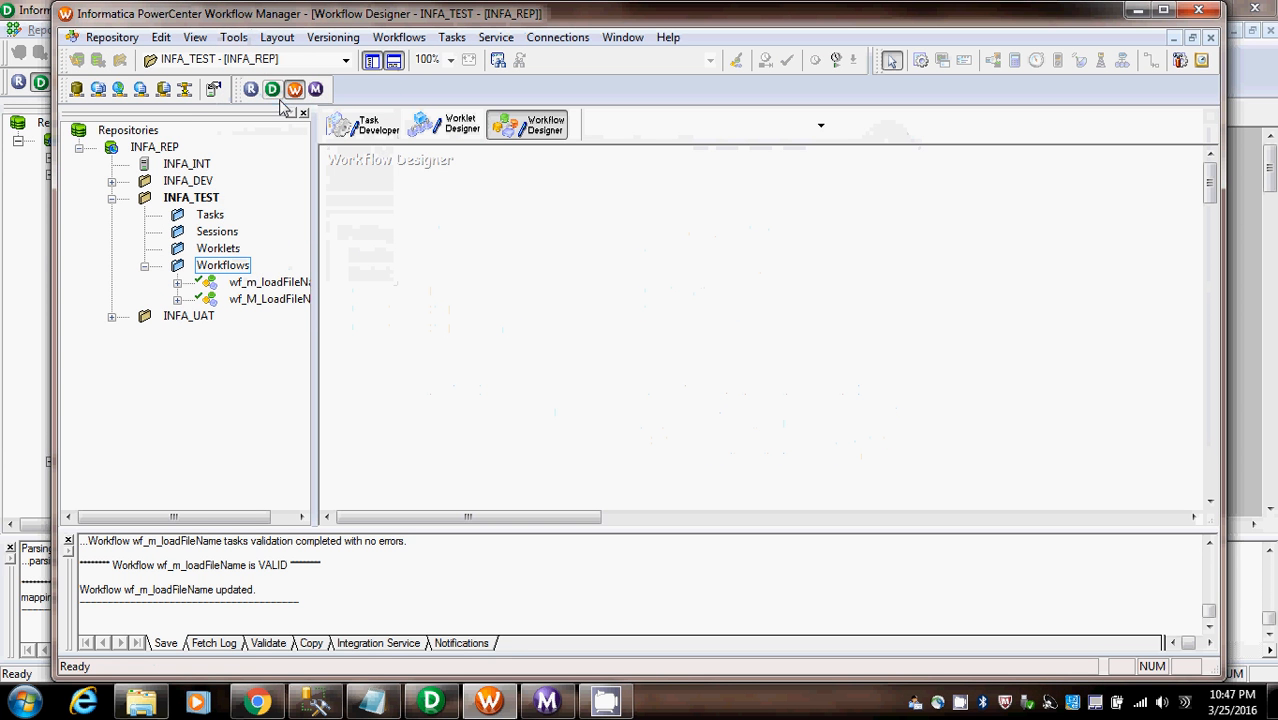
{"action": "left_click", "coordinate": [250, 300]}
{"action": "left_click_drag", "start_coordinate": [223, 516], "coordinate": [269, 515]}
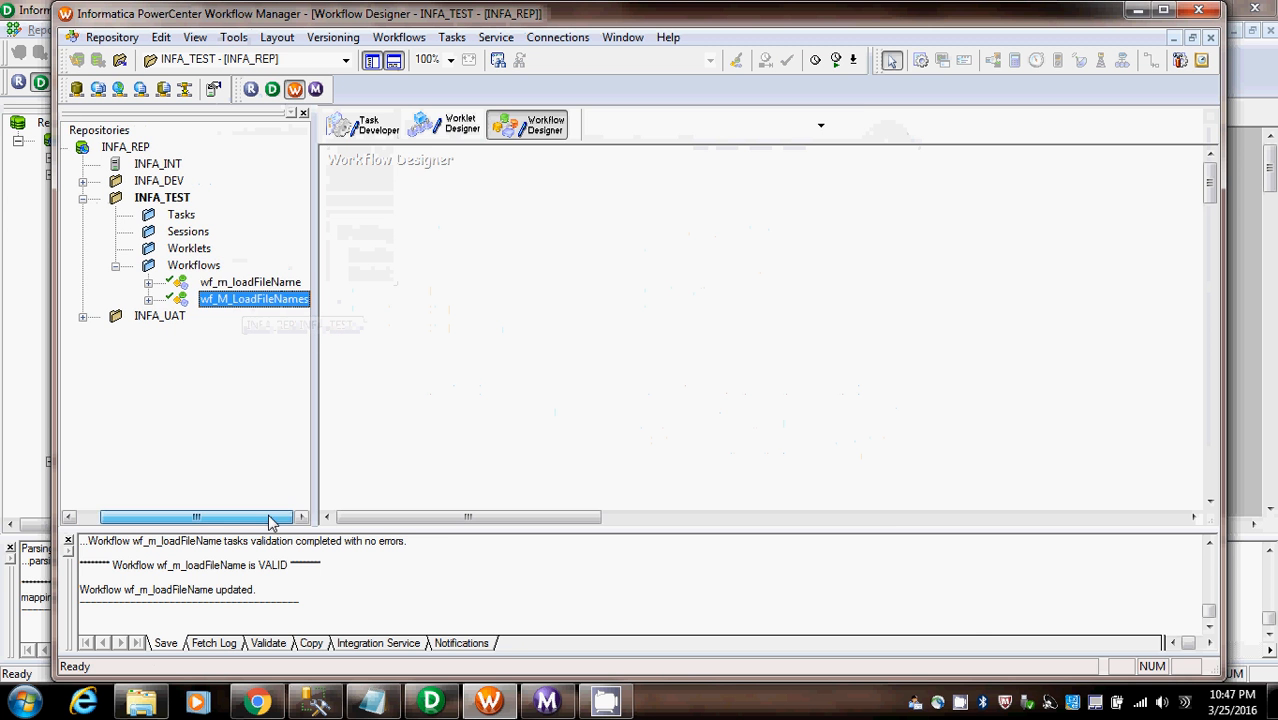
{"action": "left_click_drag", "start_coordinate": [254, 299], "coordinate": [491, 275]}
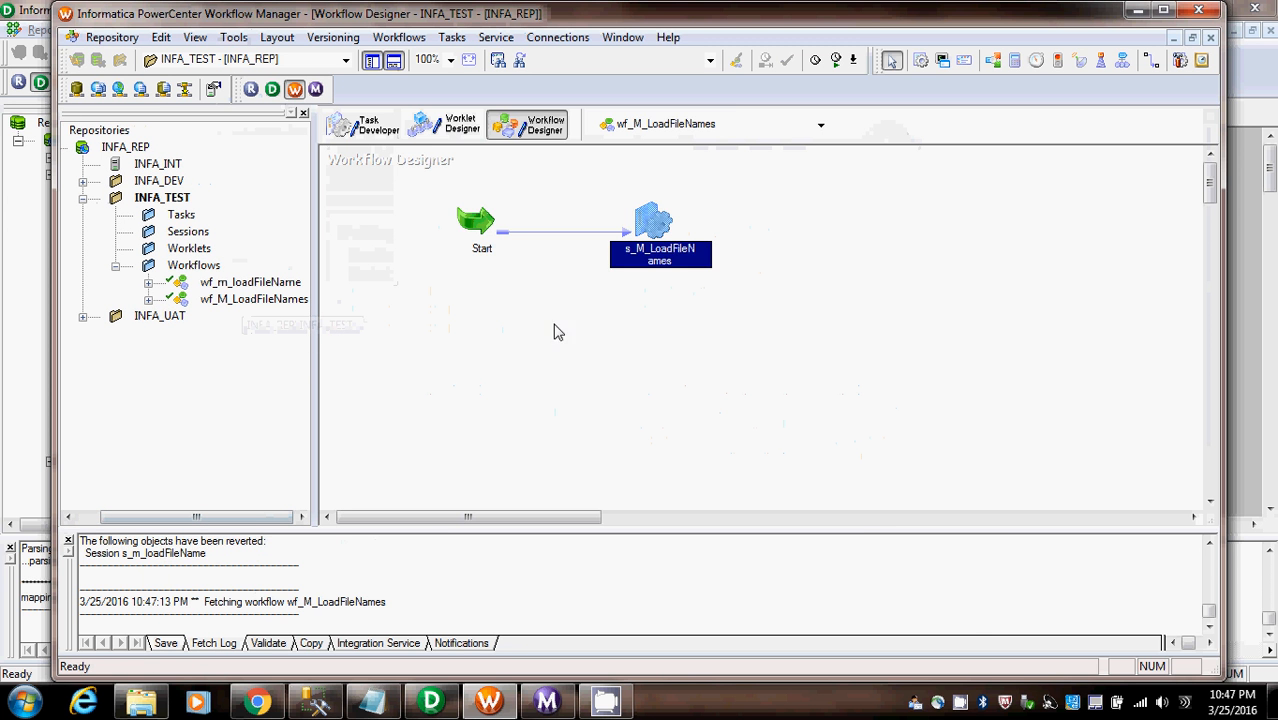
- Open the s_M_LoadFileNames session for editing and set its Pre-Session Command type to Non-reusable
{"action": "double_click", "coordinate": [655, 222]}
{"action": "left_click", "coordinate": [488, 140]}
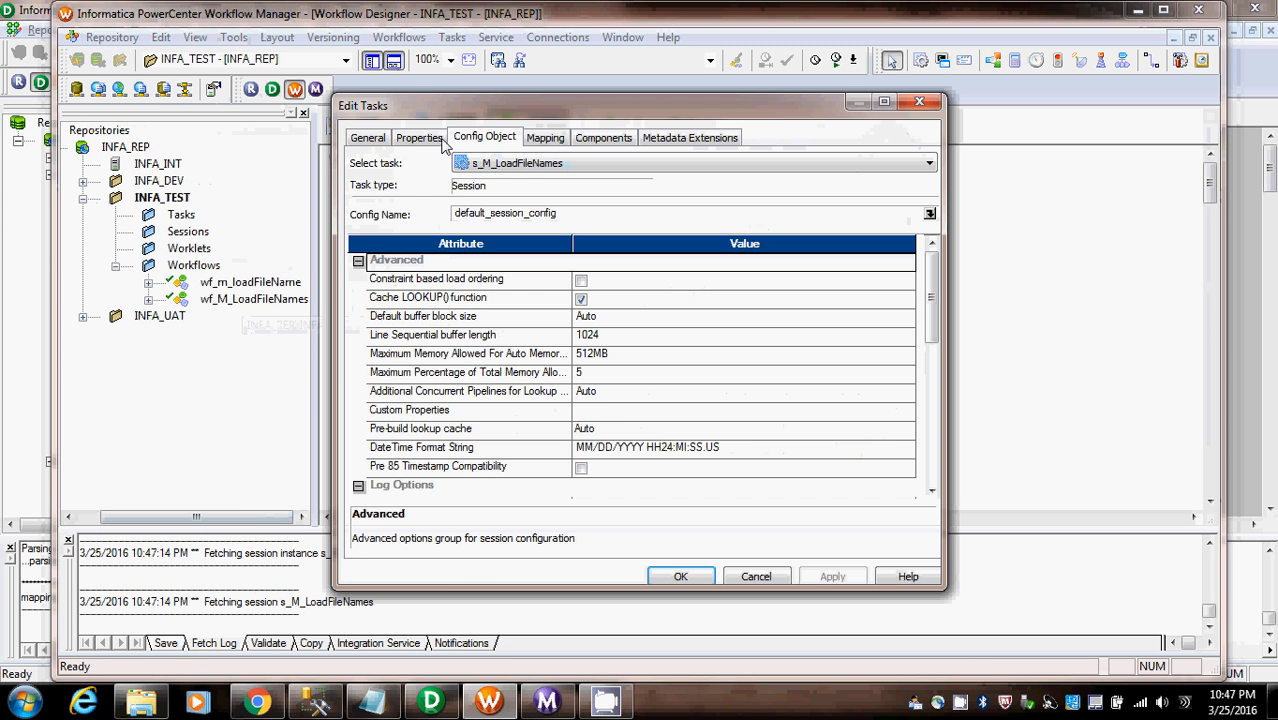
{"action": "left_click", "coordinate": [884, 102]}
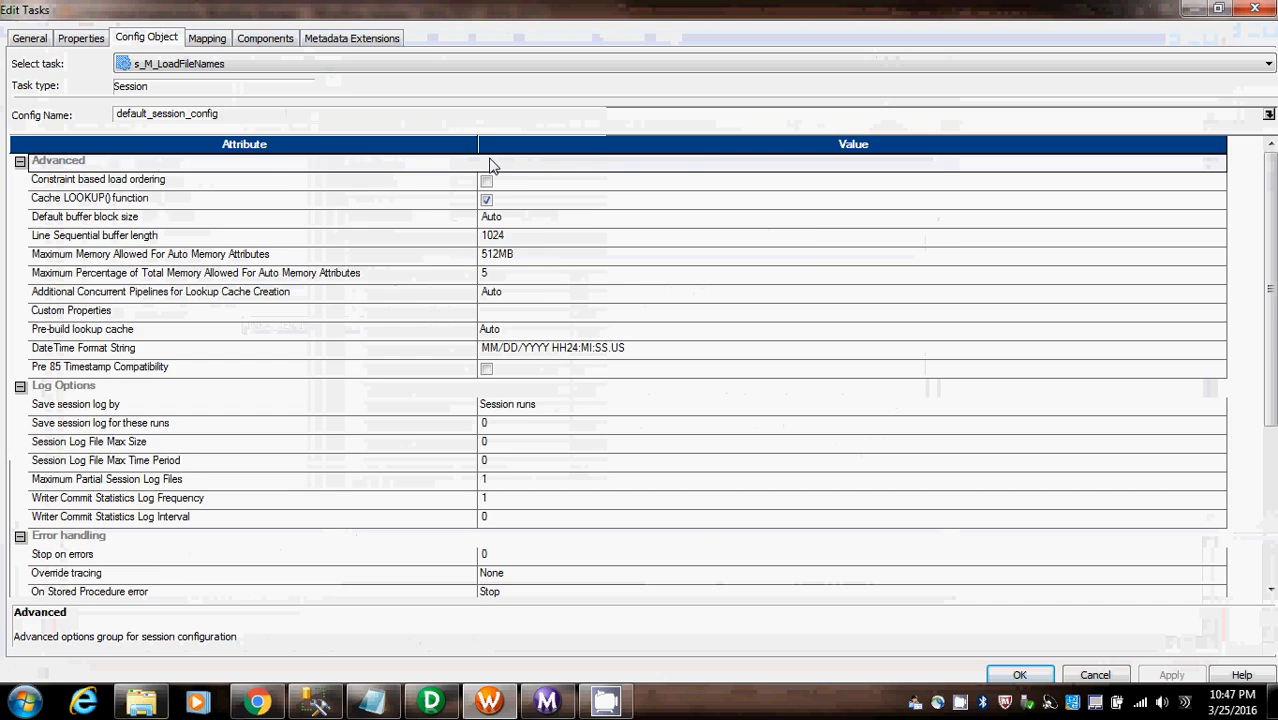
{"action": "left_click", "coordinate": [260, 37]}
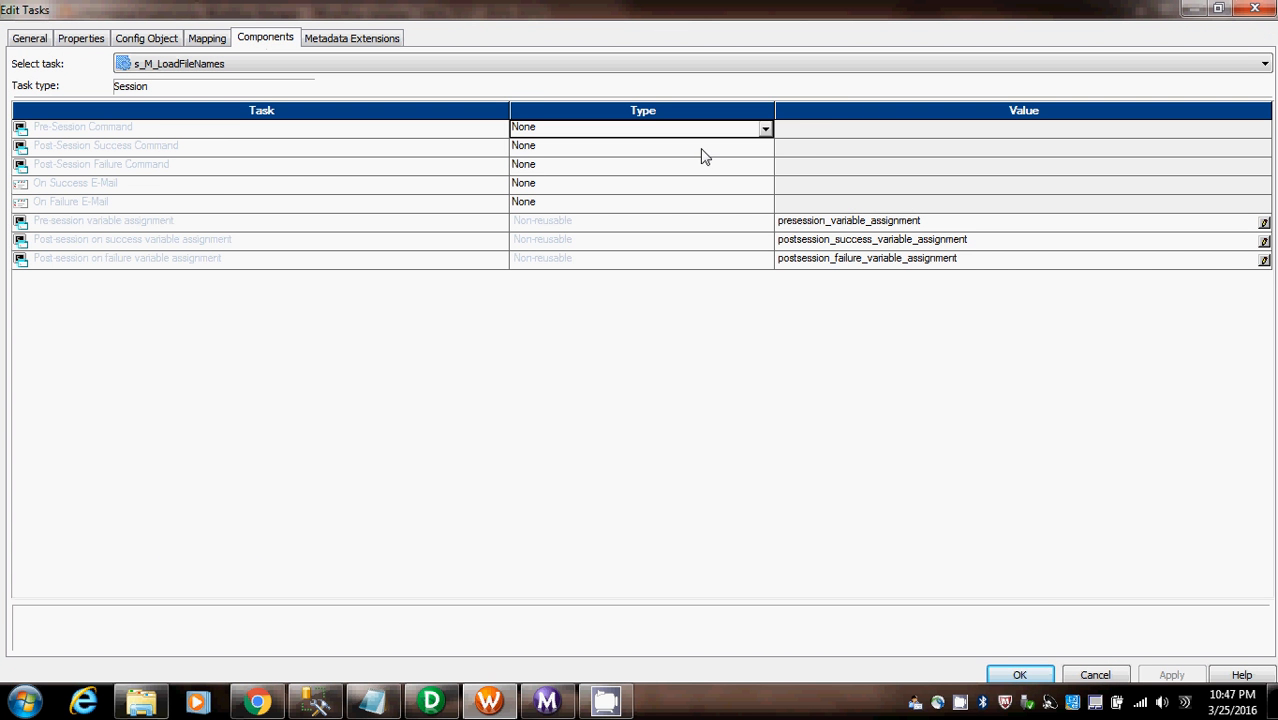
{"action": "left_click", "coordinate": [767, 129]}
{"action": "left_click", "coordinate": [558, 174]}
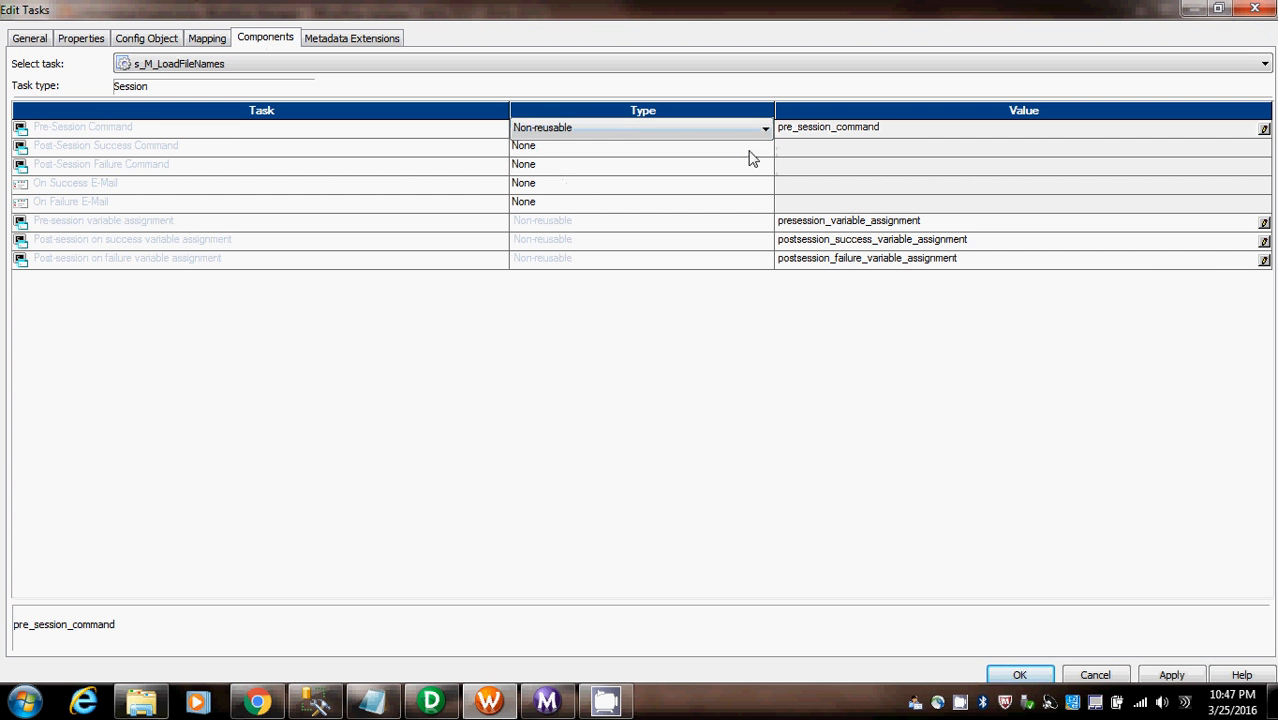
{"action": "left_click", "coordinate": [893, 132]}
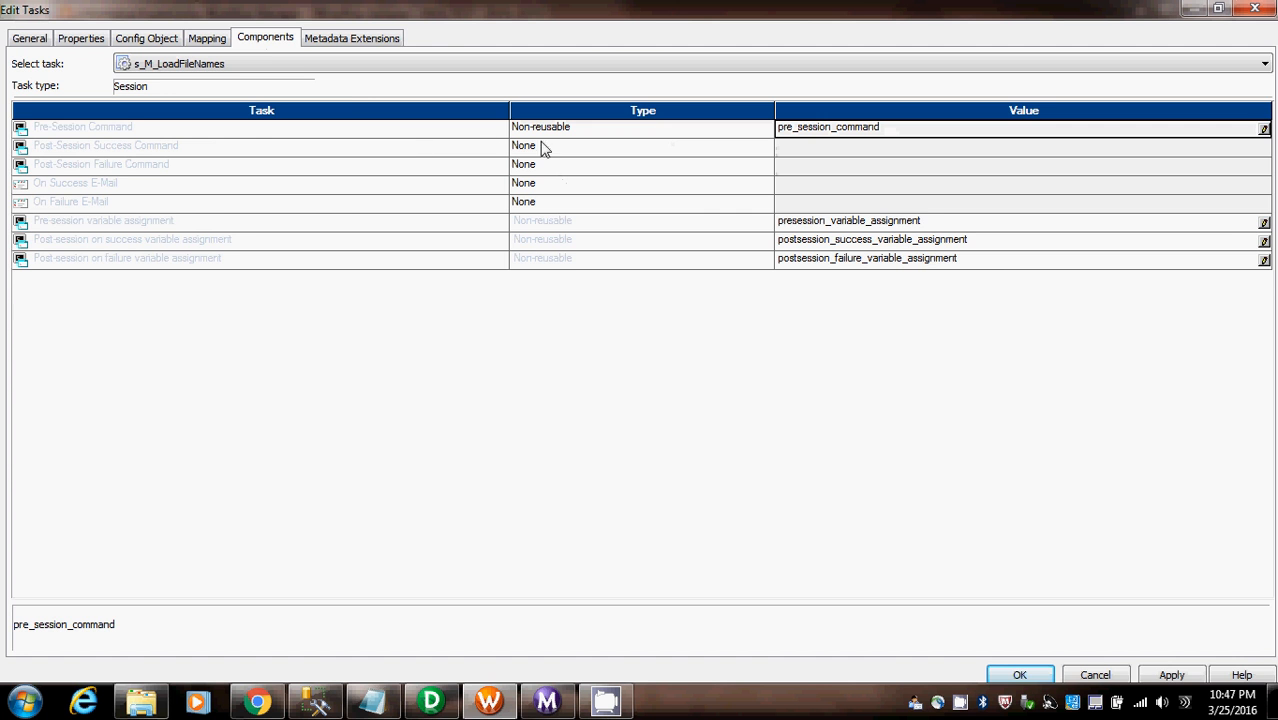
- Copy the dir /b command line that generates FileList.txt from Scenarios.txt in Notepad, and return to the session editor
{"action": "left_click", "coordinate": [372, 702]}
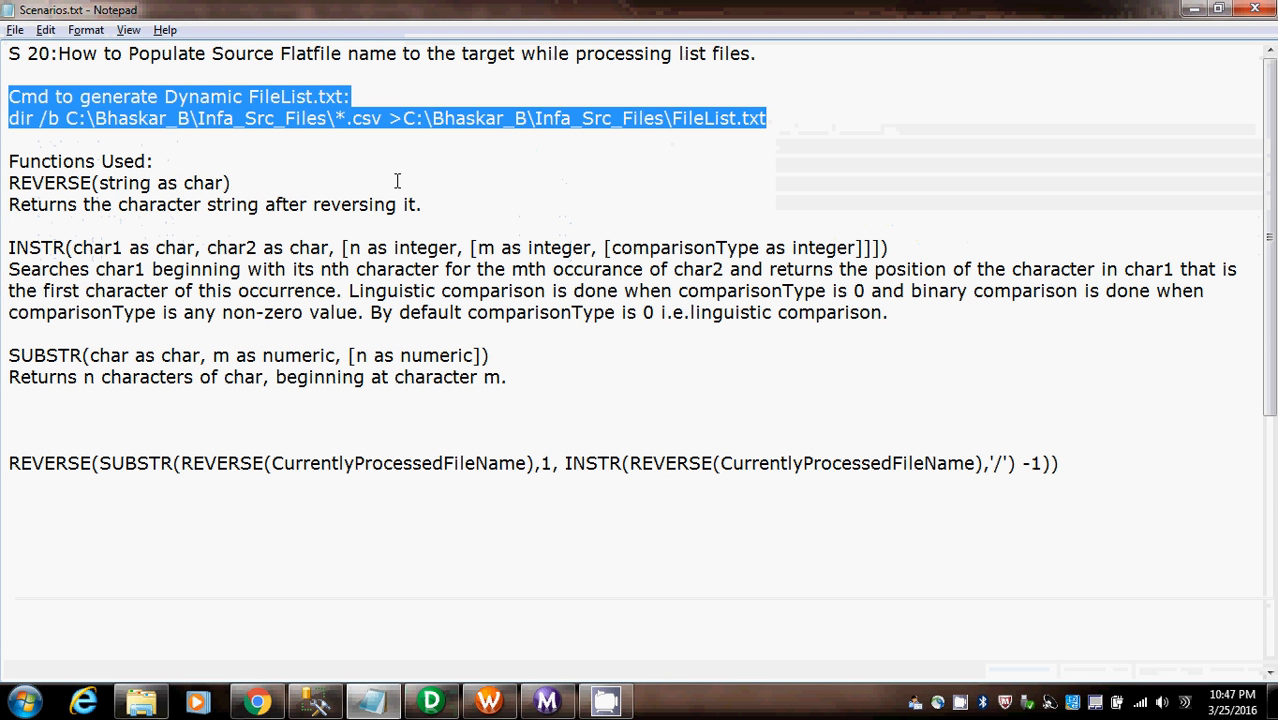
{"action": "left_click", "coordinate": [397, 181]}
{"action": "left_click", "coordinate": [782, 118]}
{"action": "left_click", "coordinate": [3, 118], "text": "shift"}
{"action": "key", "text": "ctrl+c"}
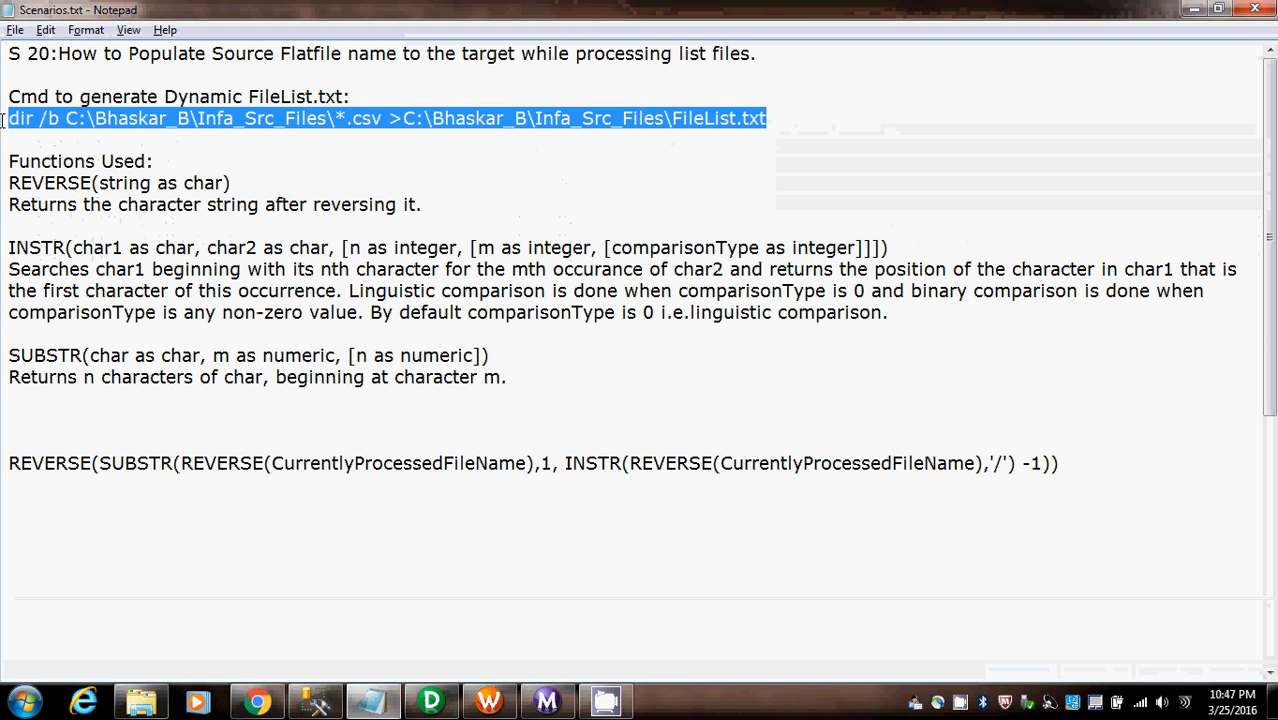
{"action": "key", "text": "alt+Tab"}
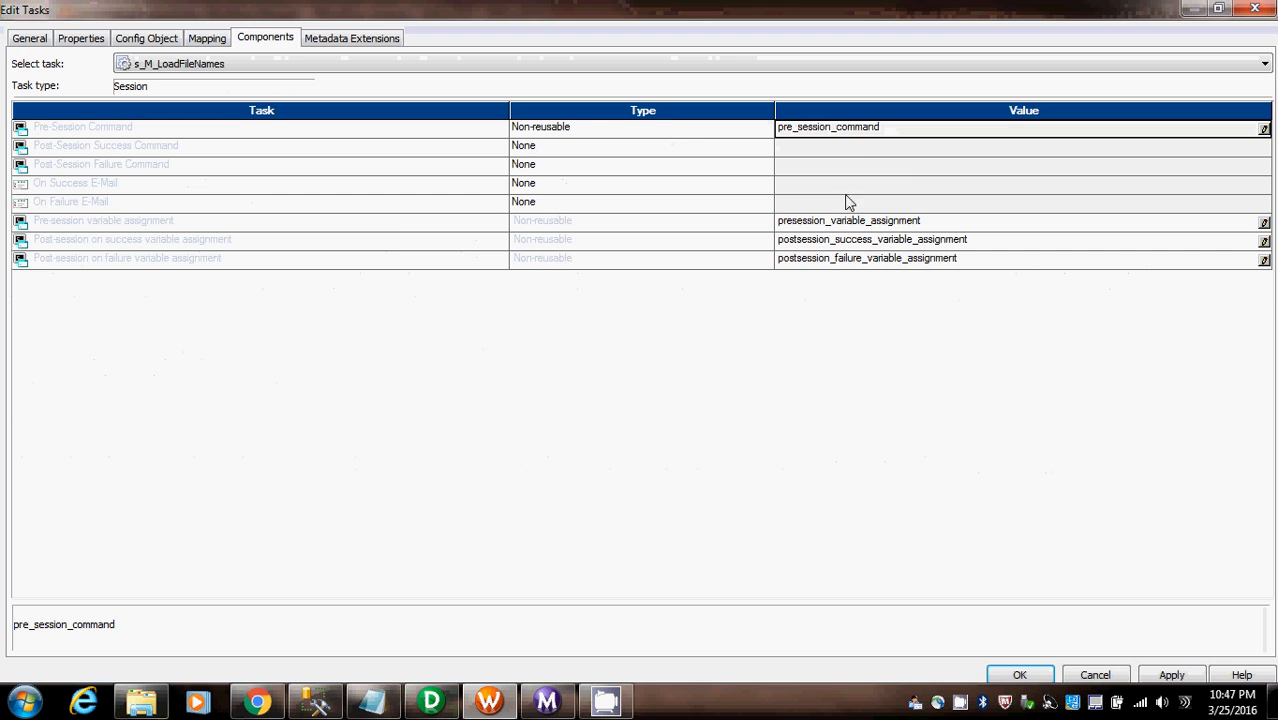
- Add a pre-session command named FilelistCreate containing the copied dir /b command for FileList.txt, and apply it
{"action": "left_click", "coordinate": [1263, 131]}
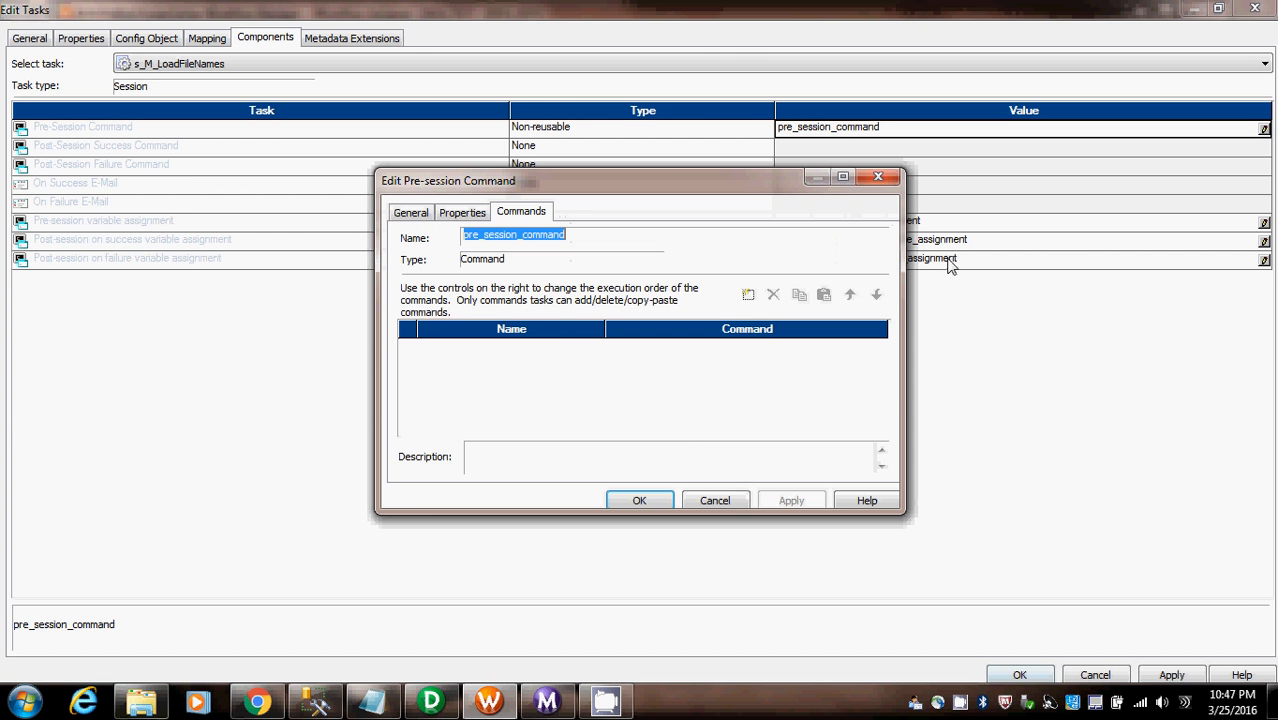
{"action": "left_click", "coordinate": [749, 295]}
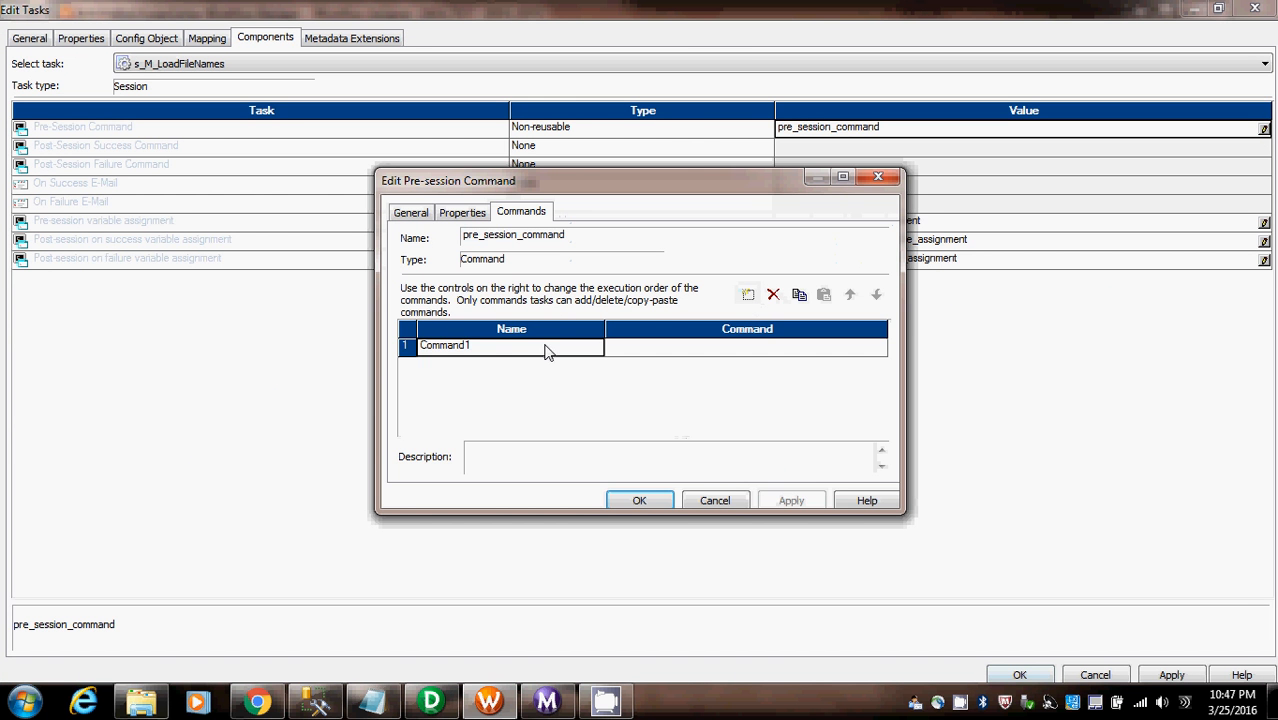
{"action": "left_click", "coordinate": [486, 350]}
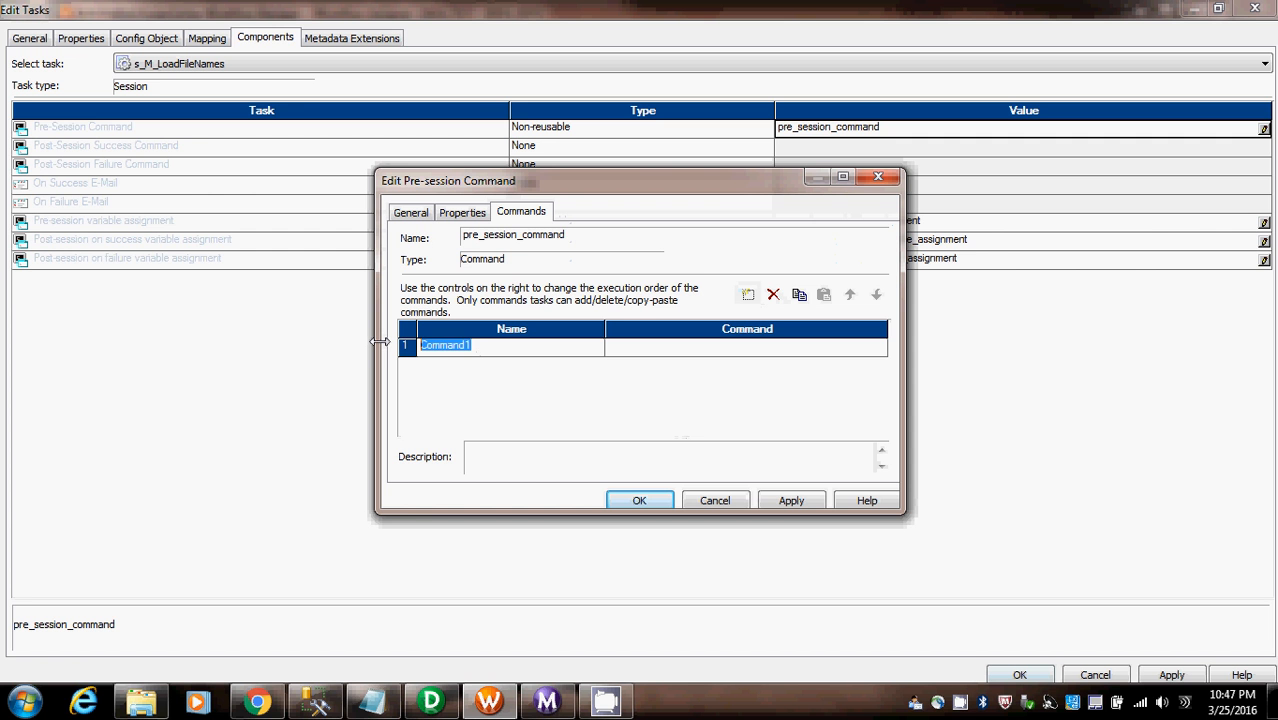
{"action": "type", "text": "FilelistCreate"}
{"action": "left_click", "coordinate": [782, 348]}
{"action": "left_click", "coordinate": [879, 345]}
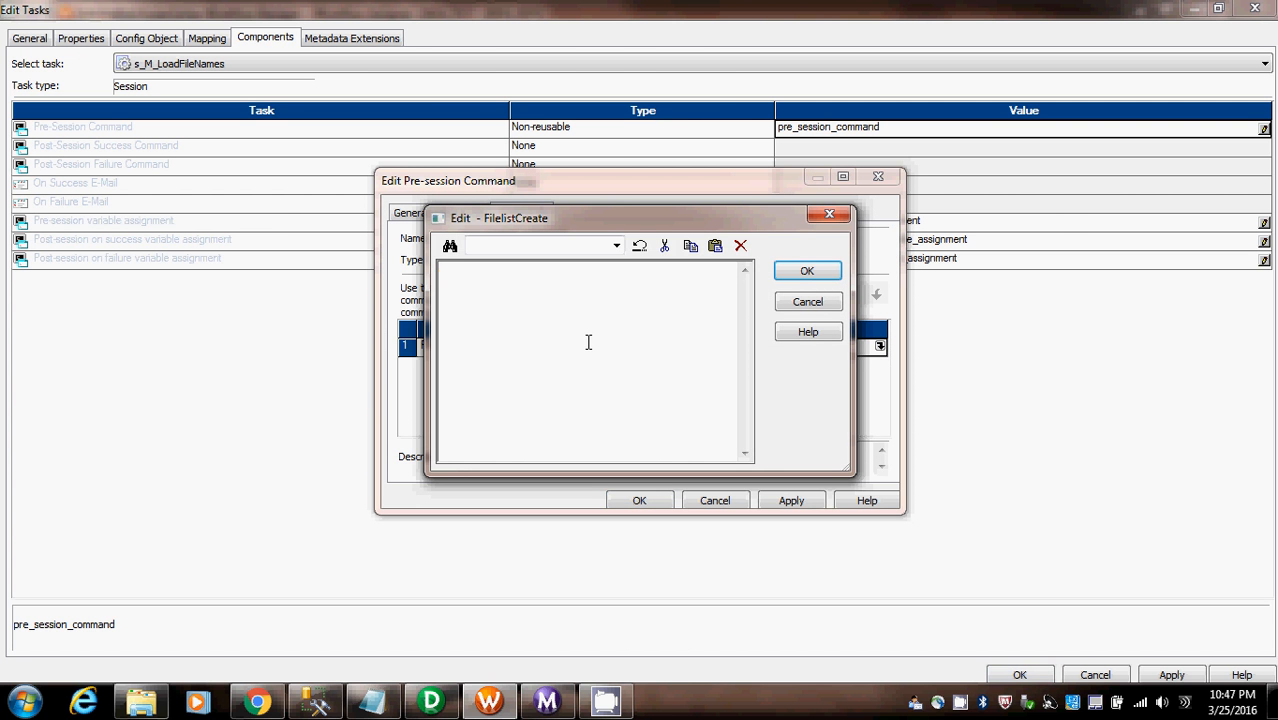
{"action": "key", "text": "ctrl+v"}
{"action": "key", "text": "ctrl+a"}
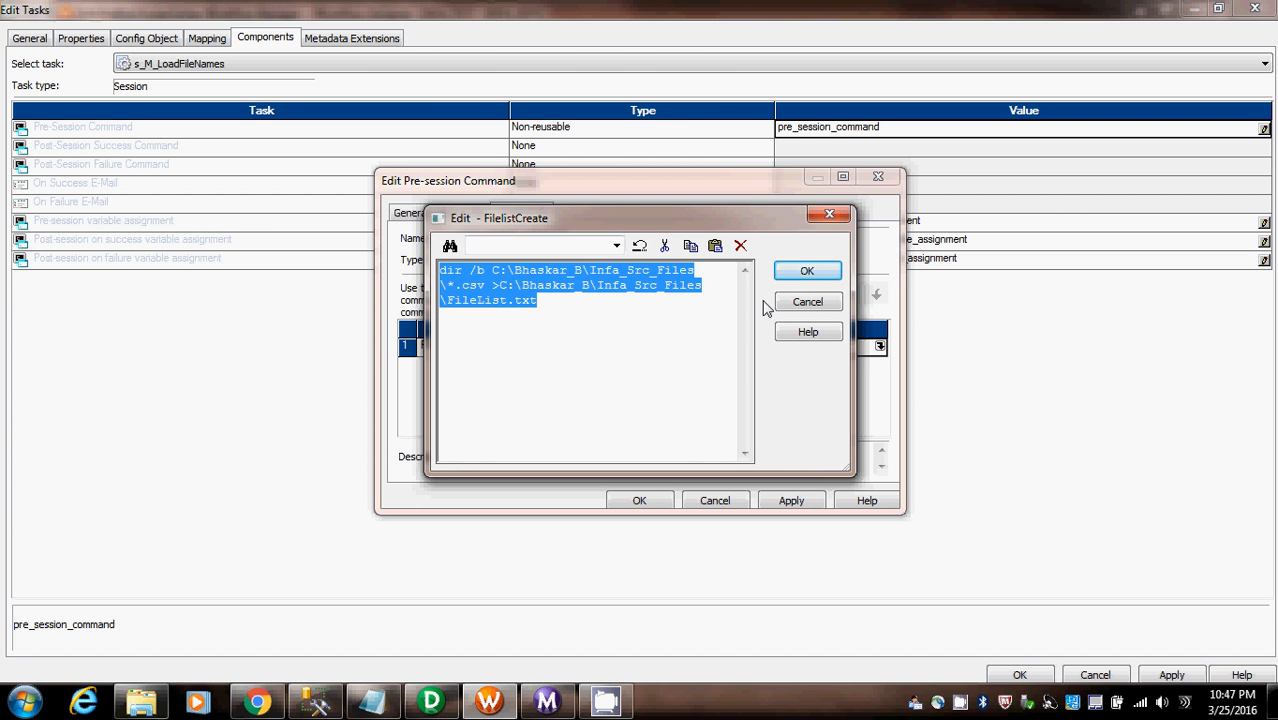
{"action": "left_click", "coordinate": [812, 276]}
{"action": "left_click", "coordinate": [790, 500]}
{"action": "left_click", "coordinate": [639, 501]}
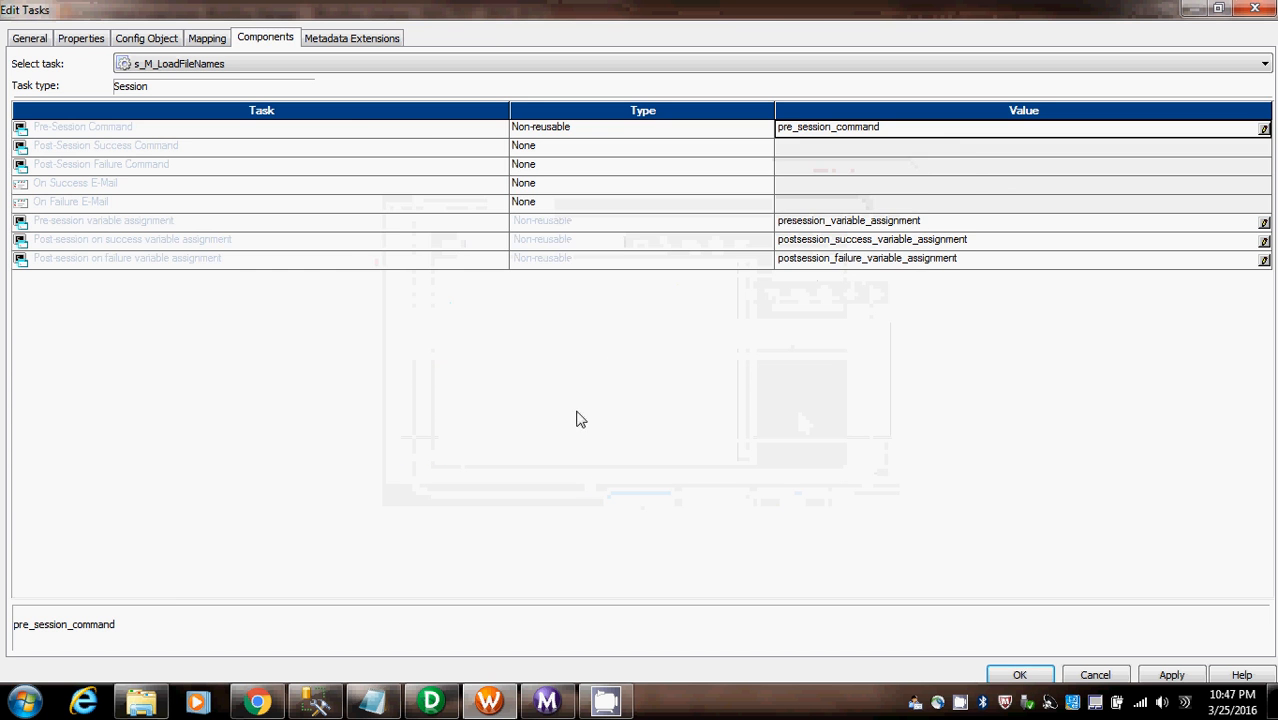
- Open the SQ_Employe_AP source settings in the session's mapping configuration
{"action": "left_click", "coordinate": [207, 39]}
{"action": "left_click", "coordinate": [160, 40]}
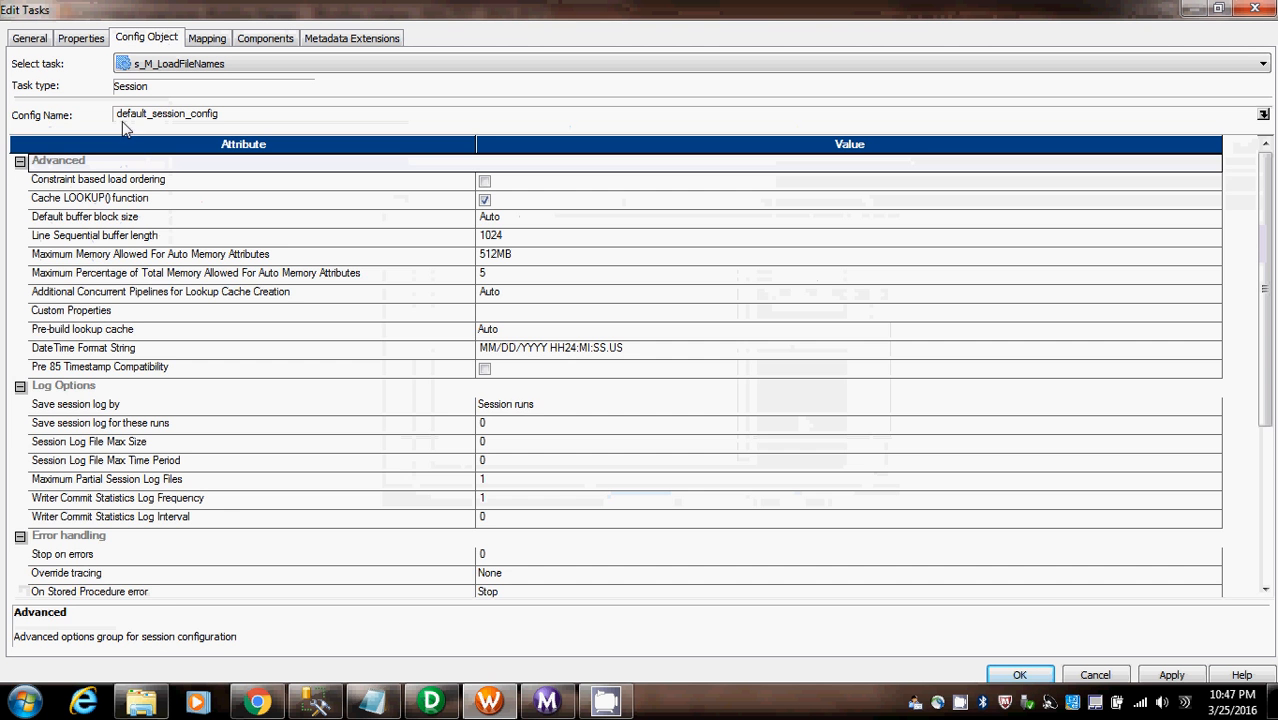
{"action": "left_click", "coordinate": [188, 42]}
{"action": "left_click", "coordinate": [86, 187]}
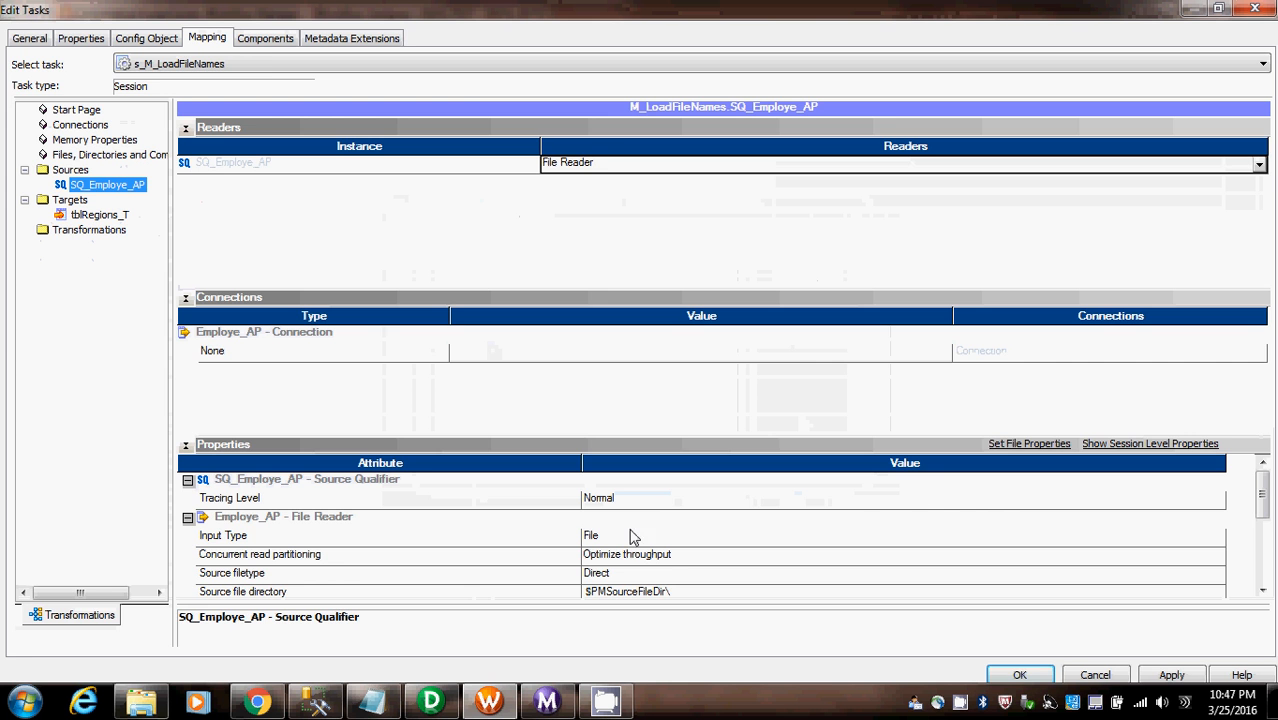
- Examine the CSV source files in the Infa_Src_Files folder in Windows Explorer, and return to the session editor
{"action": "left_click", "coordinate": [141, 703]}
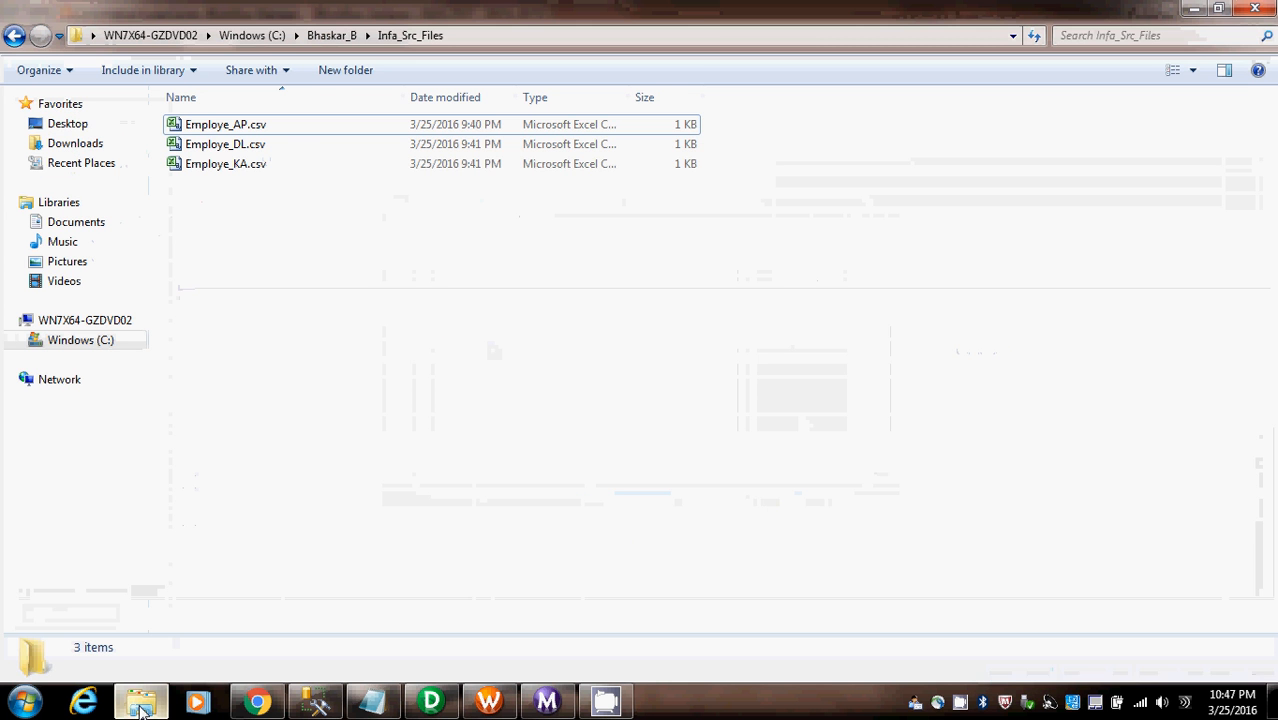
{"action": "left_click_drag", "start_coordinate": [309, 272], "coordinate": [245, 125]}
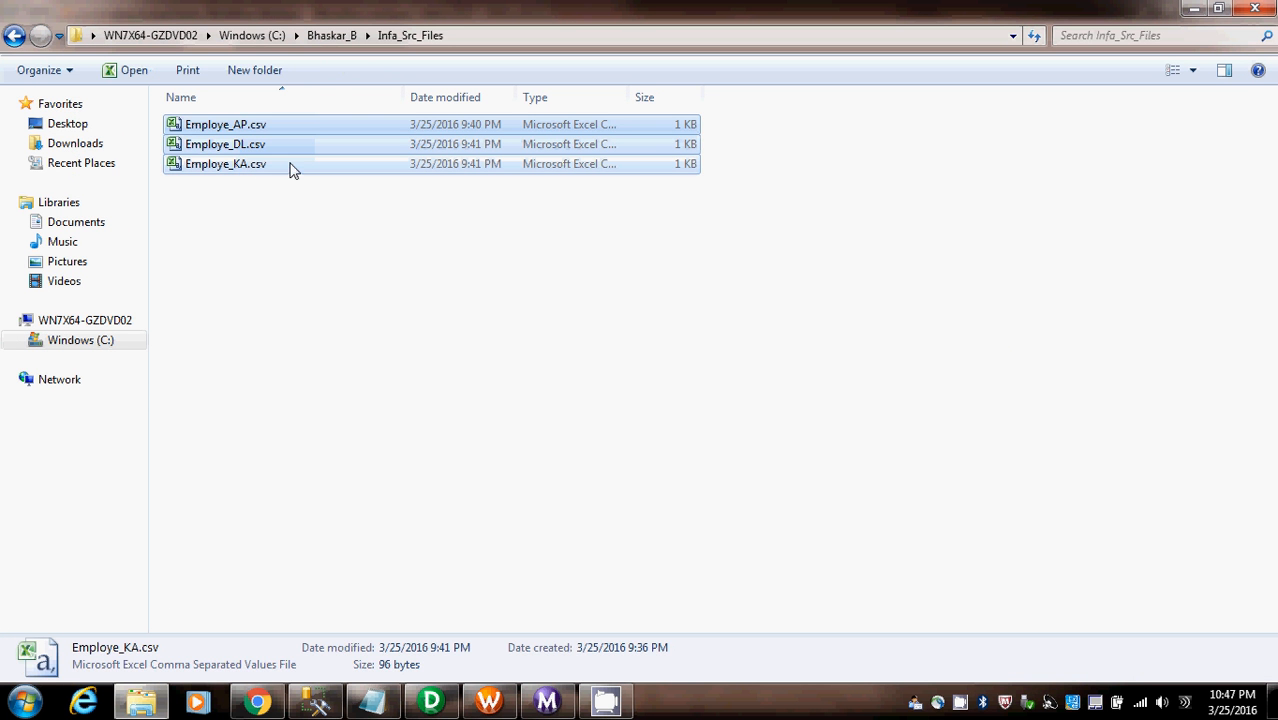
{"action": "left_click", "coordinate": [445, 262]}
{"action": "left_click", "coordinate": [1194, 8]}
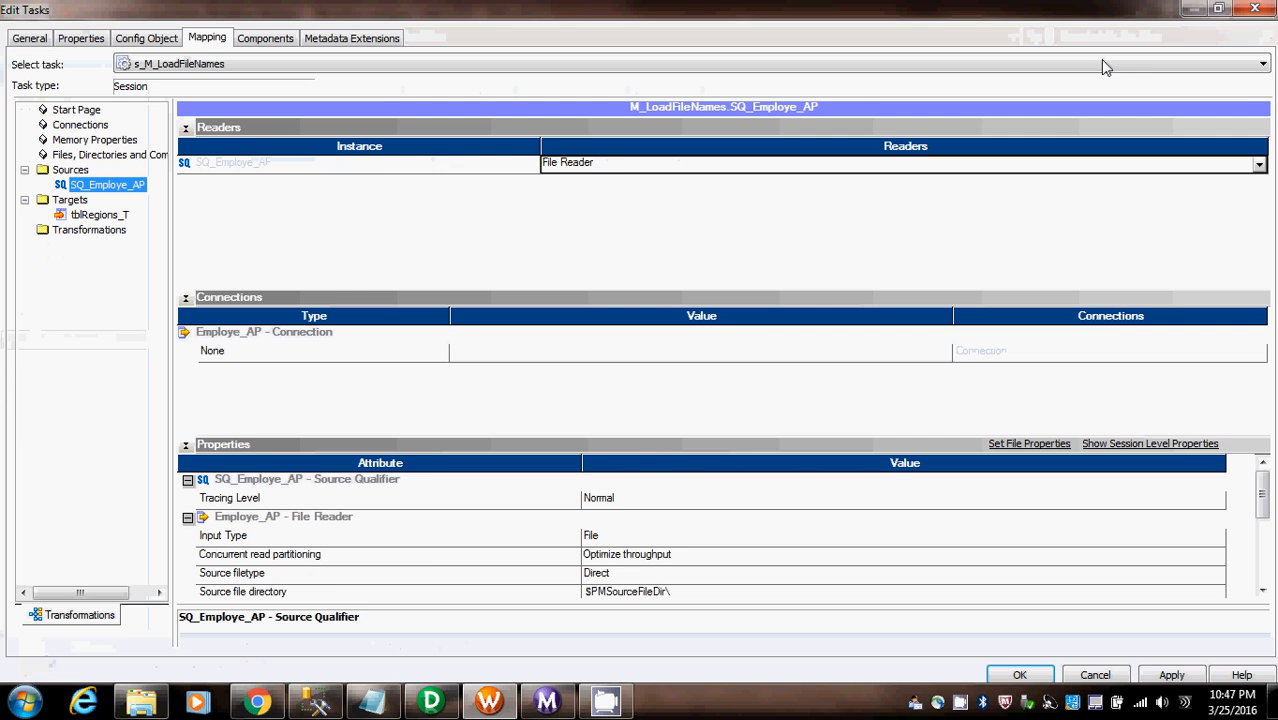
- Set the Source filetype of the Employe_AP file reader to Indirect
{"action": "left_click", "coordinate": [626, 537]}
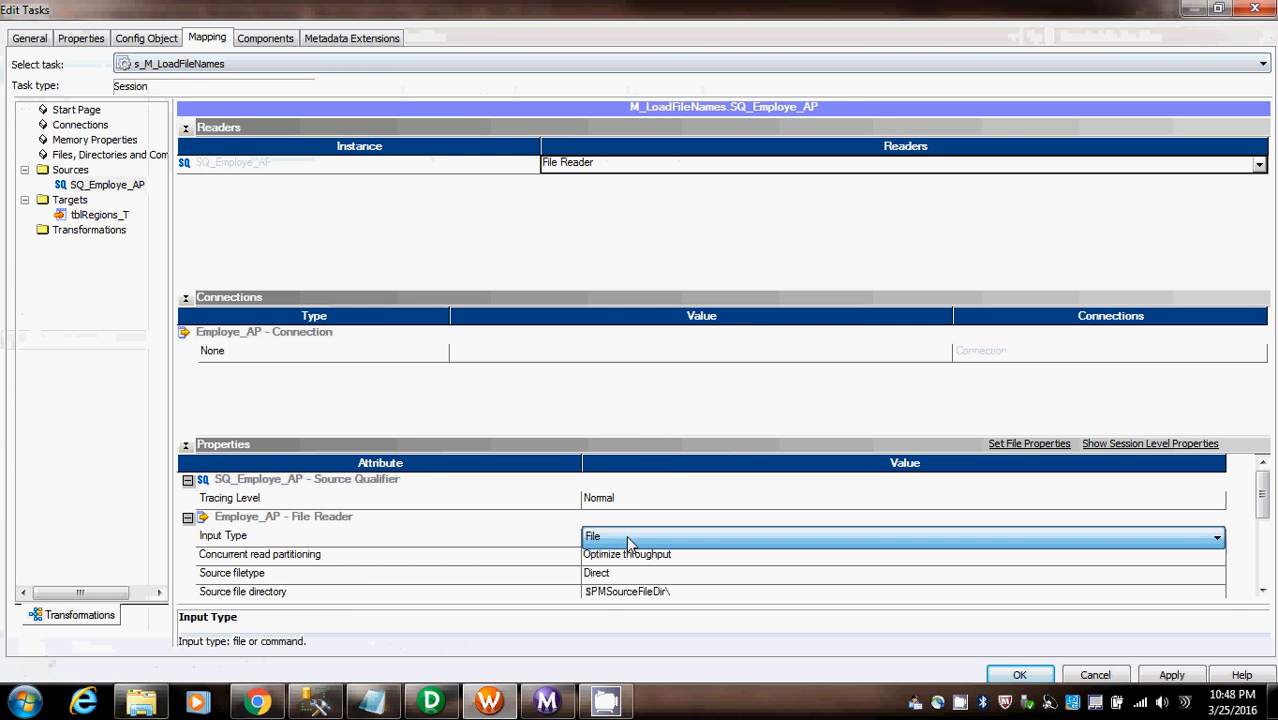
{"action": "left_click", "coordinate": [634, 574]}
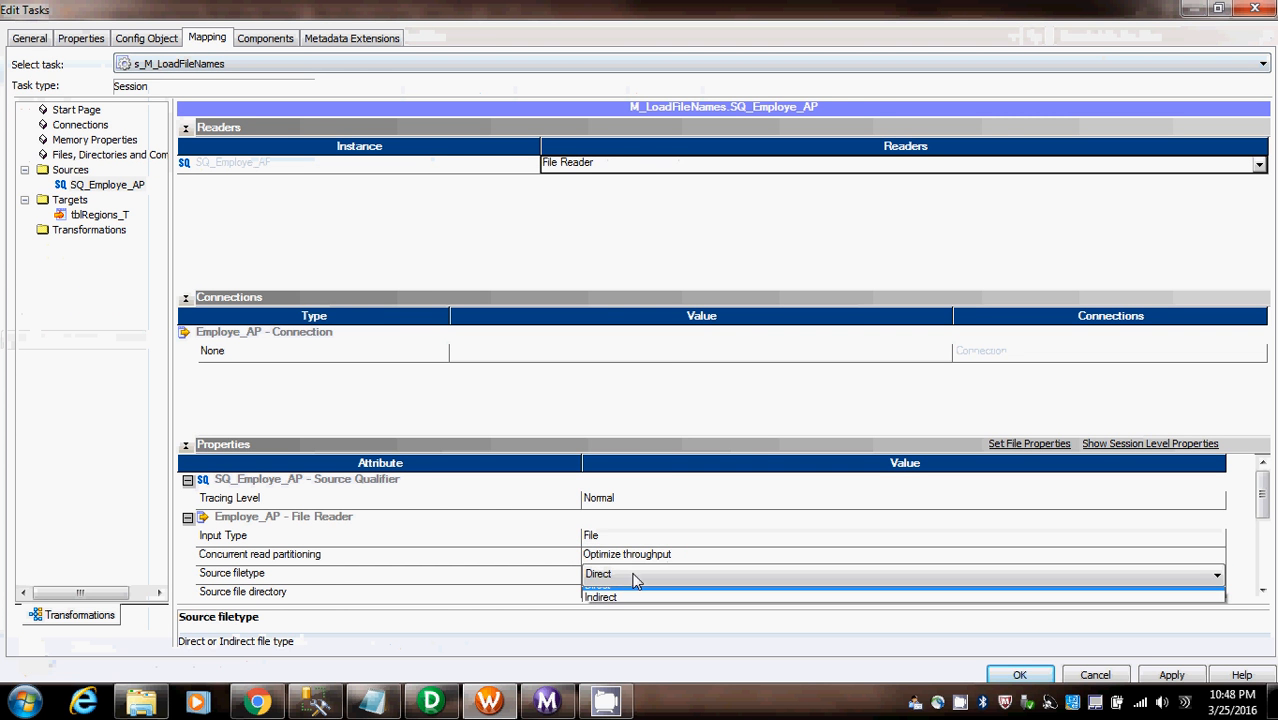
{"action": "left_click", "coordinate": [600, 606]}
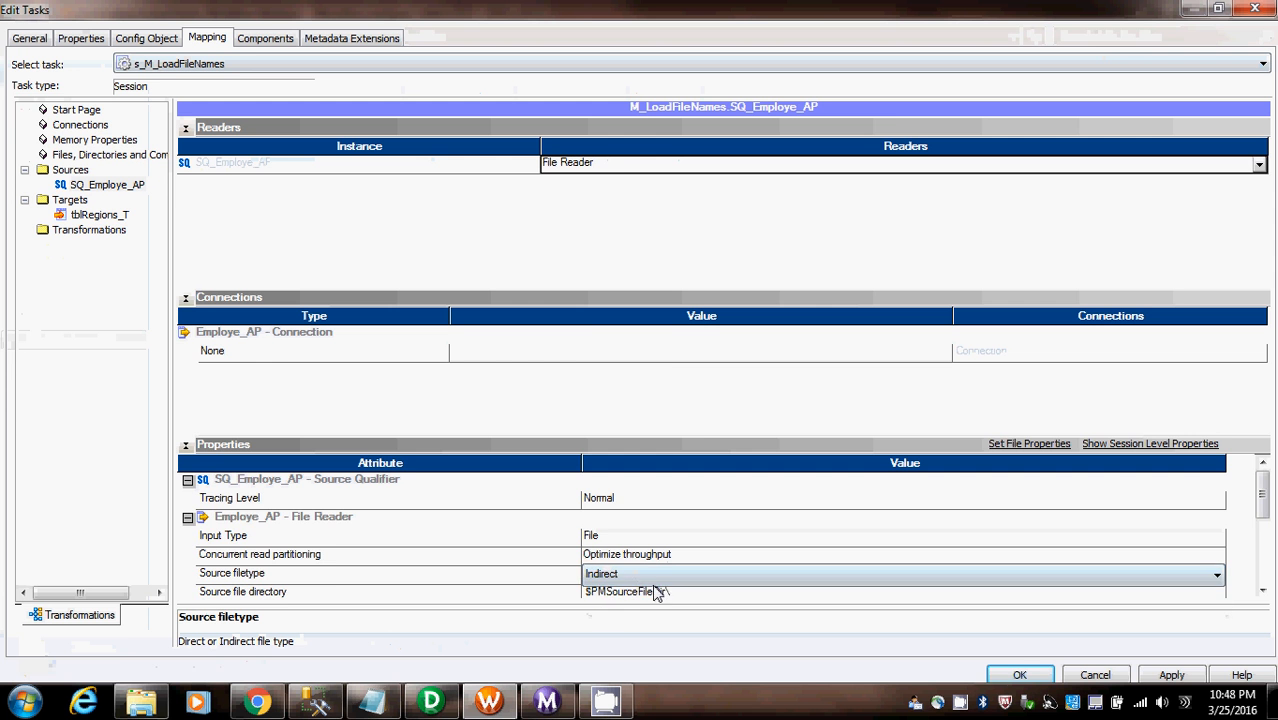
- Copy the Infa_Src_Files folder path from Windows Explorer and set it as the Employe_AP reader's source file directory, ending with a backslash
{"action": "left_click_drag", "start_coordinate": [1262, 500], "coordinate": [1262, 517]}
{"action": "scroll", "coordinate": [1262, 520], "scroll_direction": "up", "scroll_amount": 1}
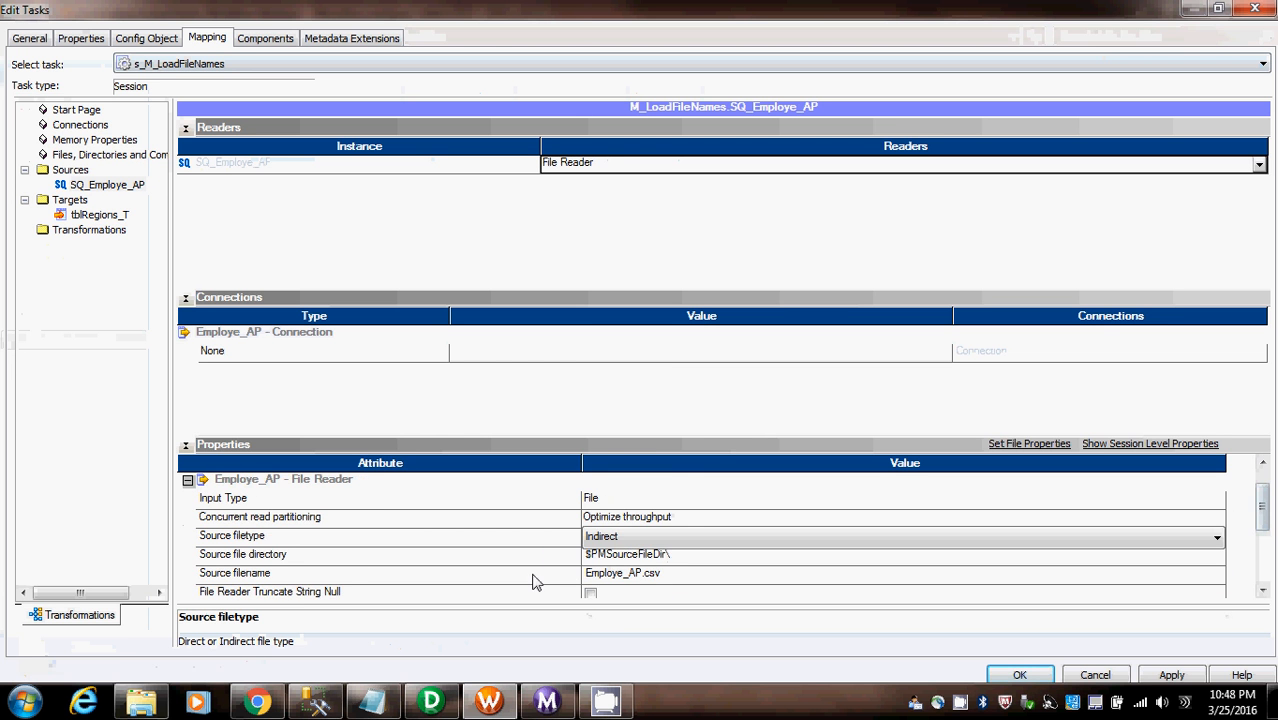
{"action": "left_click", "coordinate": [141, 702]}
{"action": "left_click", "coordinate": [544, 38]}
{"action": "key", "text": "ctrl+c"}
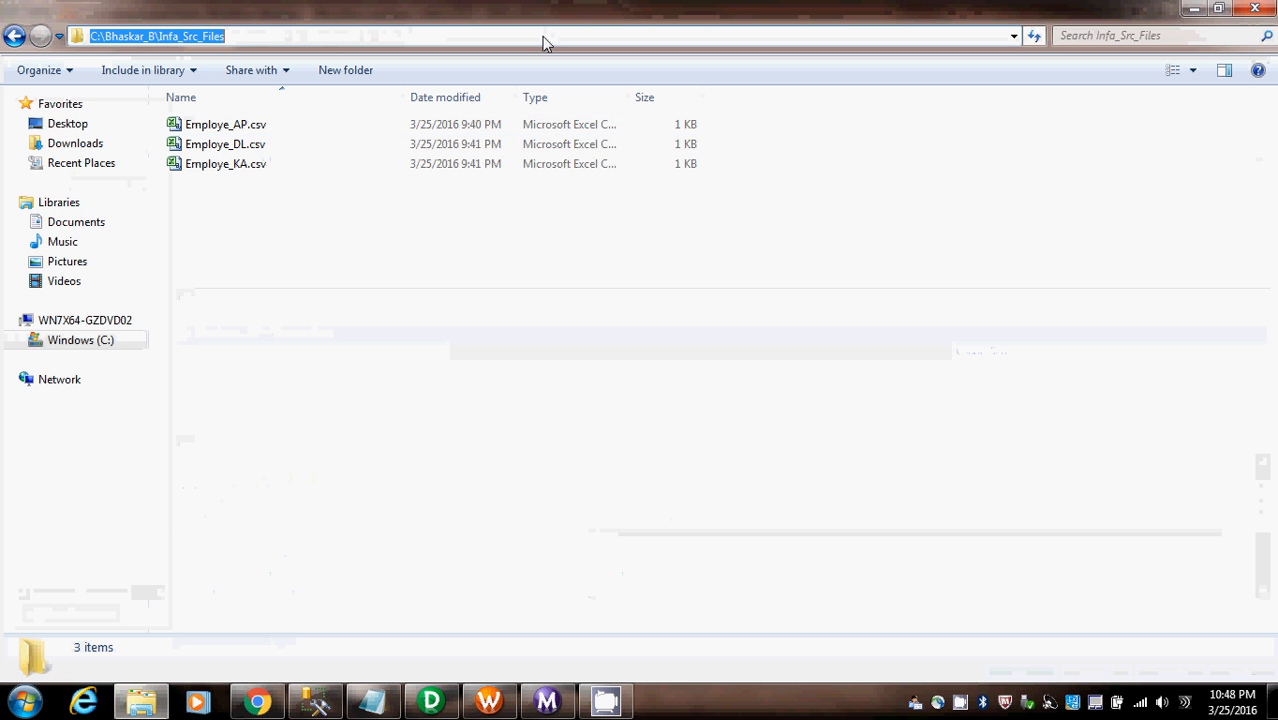
{"action": "key", "text": "alt+Tab"}
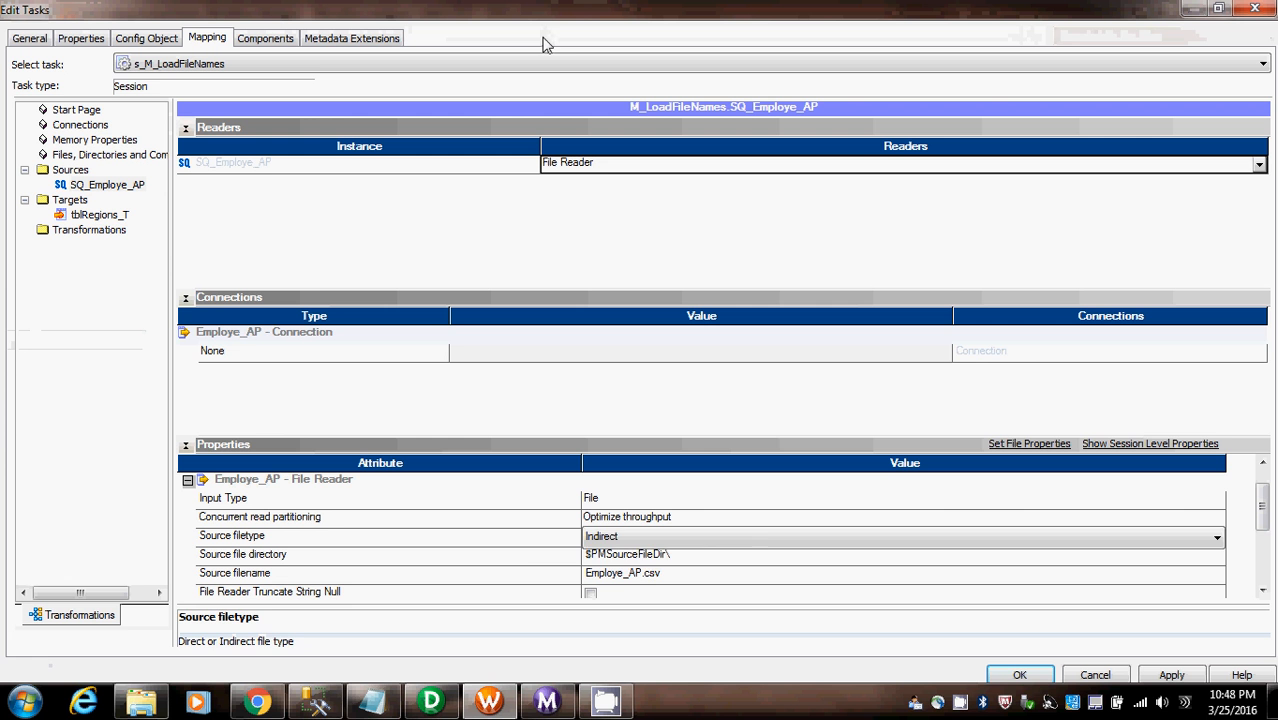
{"action": "left_click", "coordinate": [646, 560]}
{"action": "left_click", "coordinate": [652, 556]}
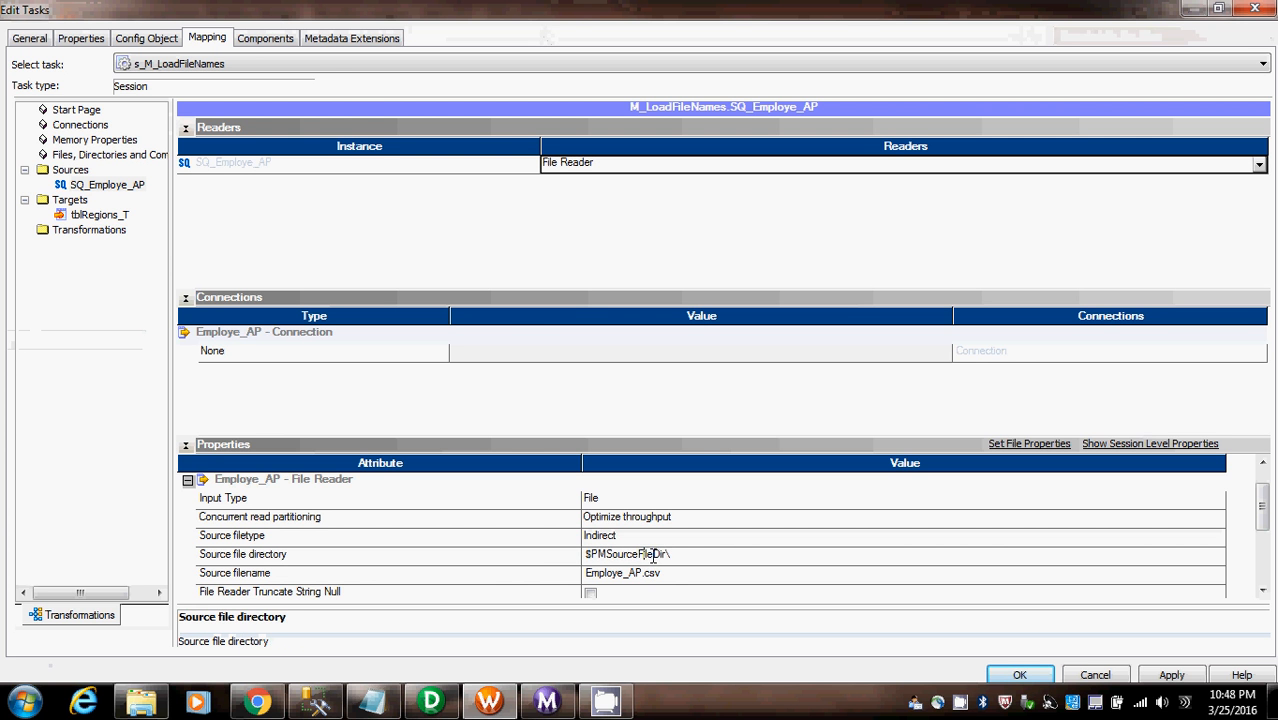
{"action": "key", "text": "ctrl+a"}
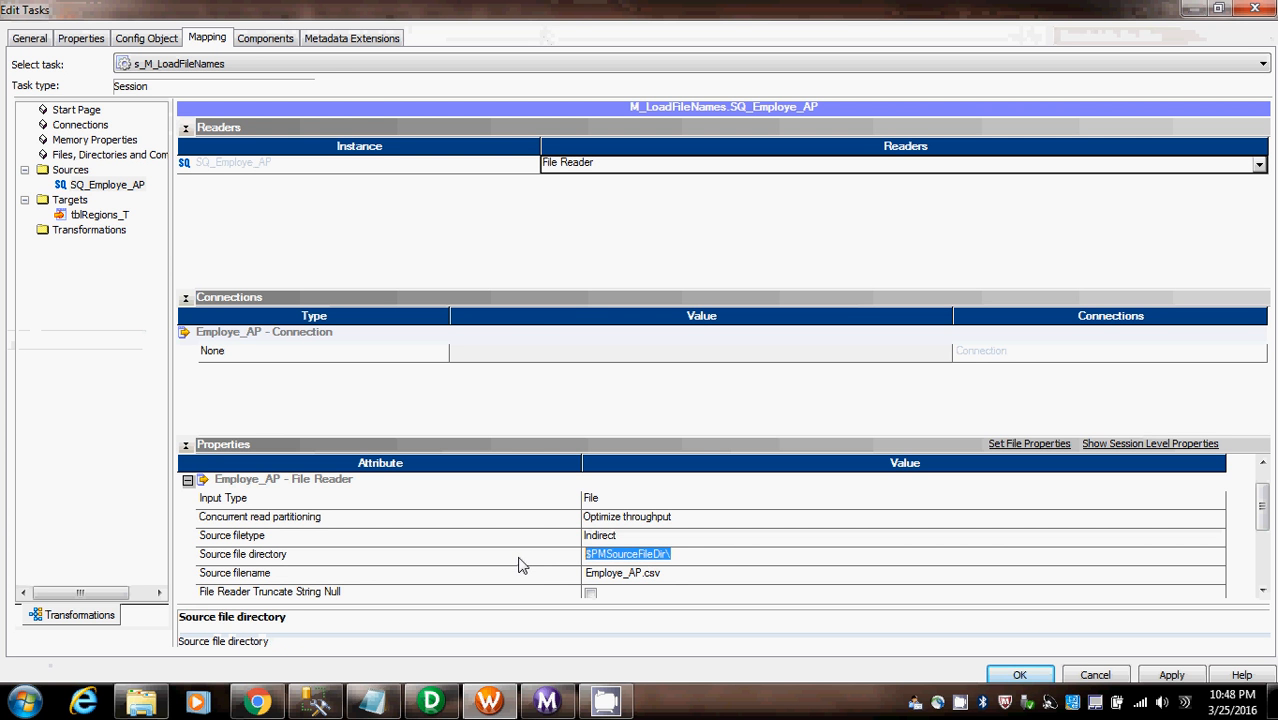
{"action": "key", "text": "ctrl+v"}
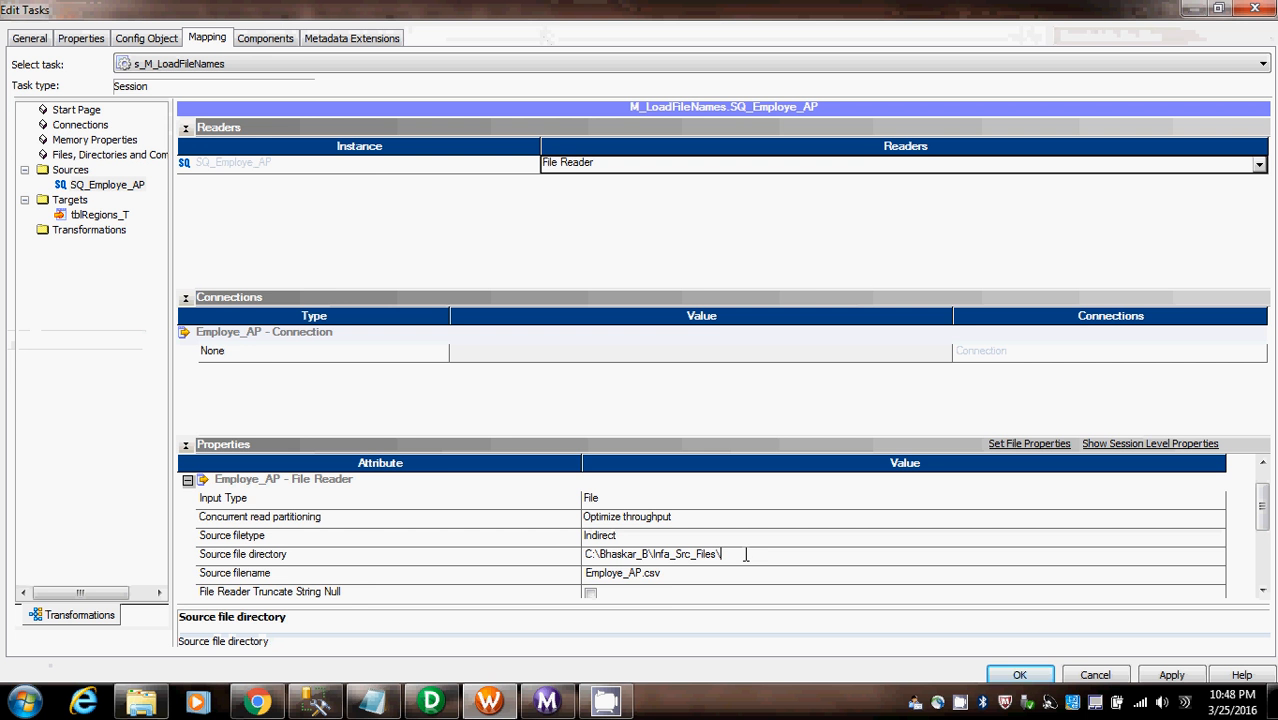
- Replace the Employe_AP reader's source filename with FileList.txt, copied from the dir /b command in Scenarios.txt in Notepad
{"action": "left_click", "coordinate": [664, 576]}
{"action": "left_click", "coordinate": [666, 573]}
{"action": "left_click_drag", "start_coordinate": [667, 573], "coordinate": [545, 570]}
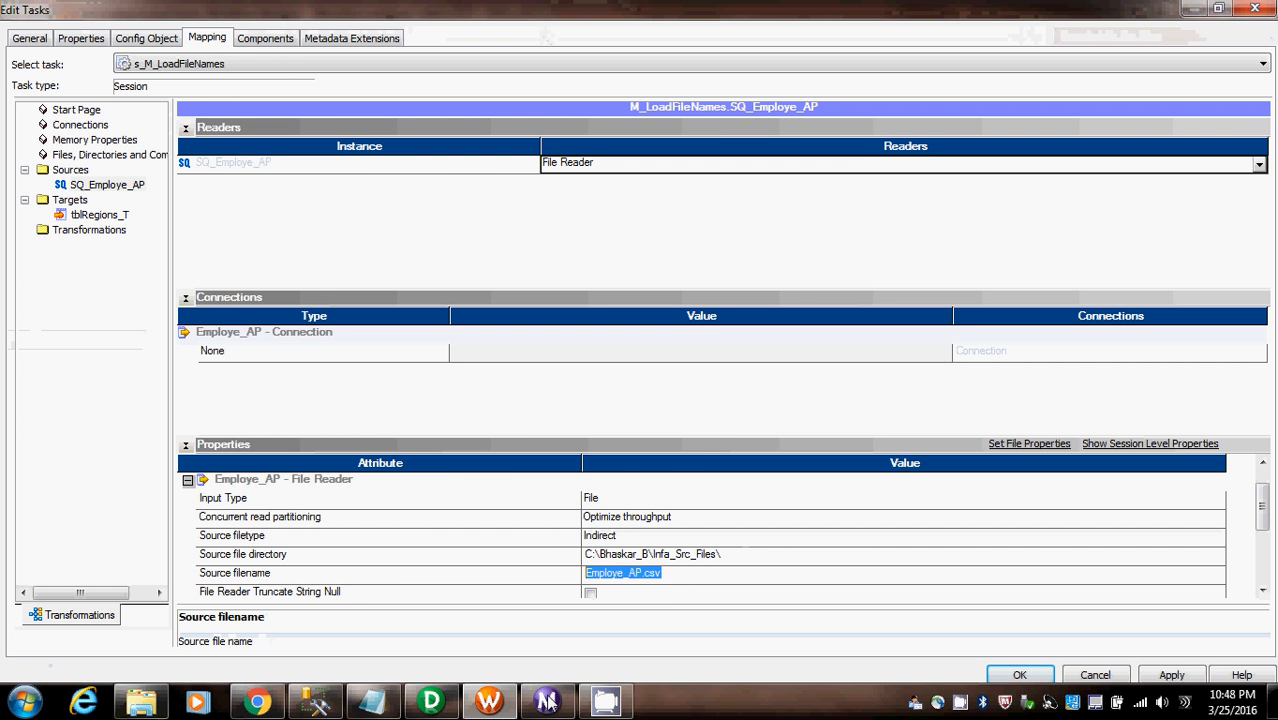
{"action": "left_click", "coordinate": [378, 706]}
{"action": "left_click", "coordinate": [667, 139]}
{"action": "left_click_drag", "start_coordinate": [672, 118], "coordinate": [776, 118]}
{"action": "key", "text": "ctrl+c"}
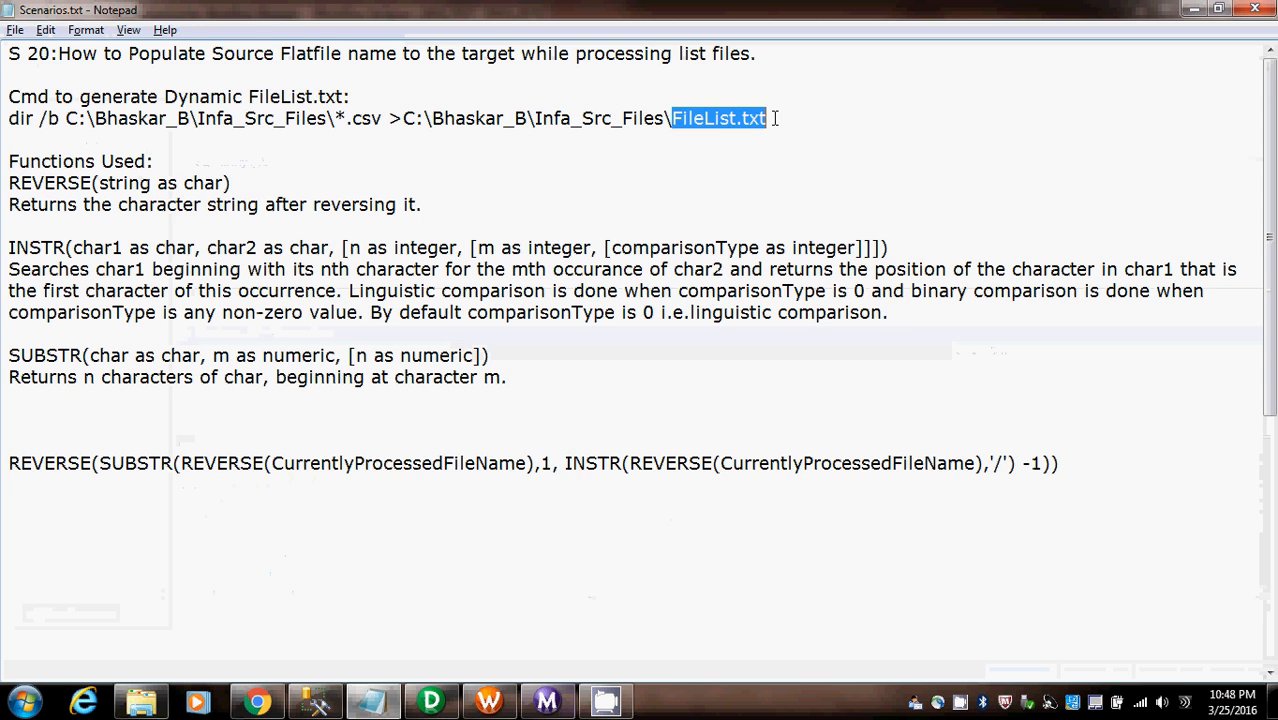
{"action": "key", "text": "alt+Tab"}
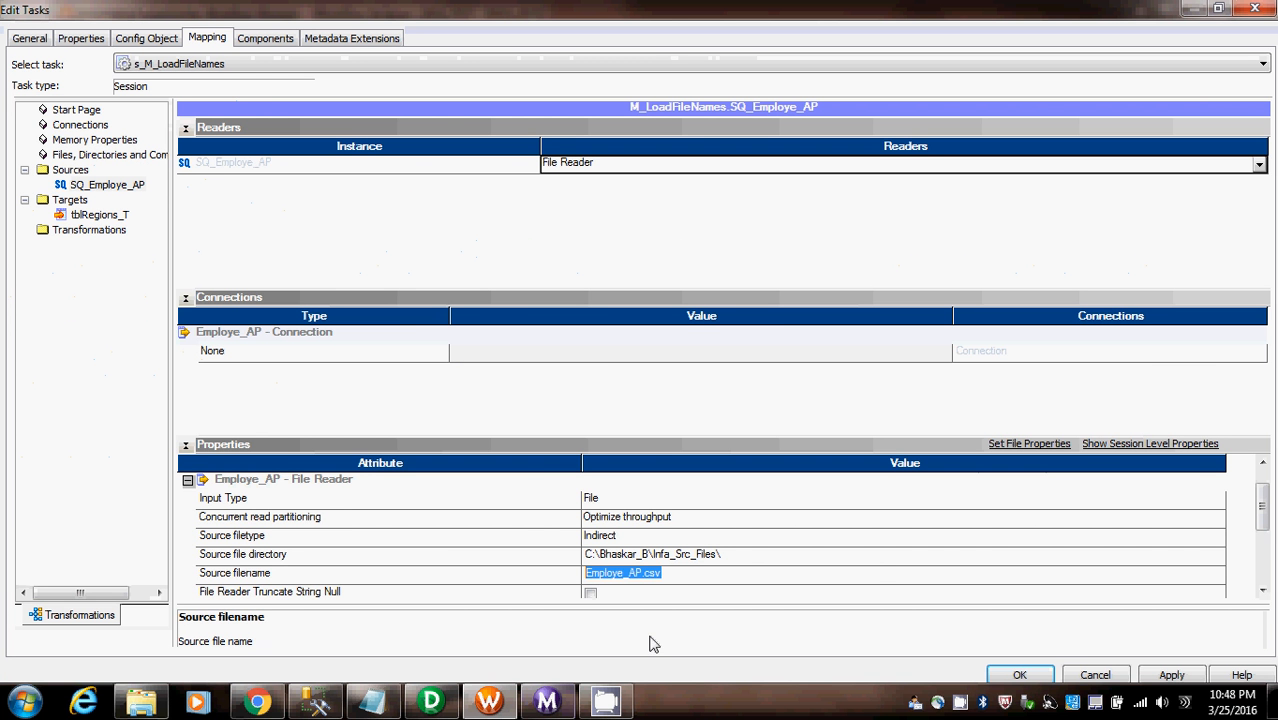
{"action": "key", "text": "ctrl+v"}
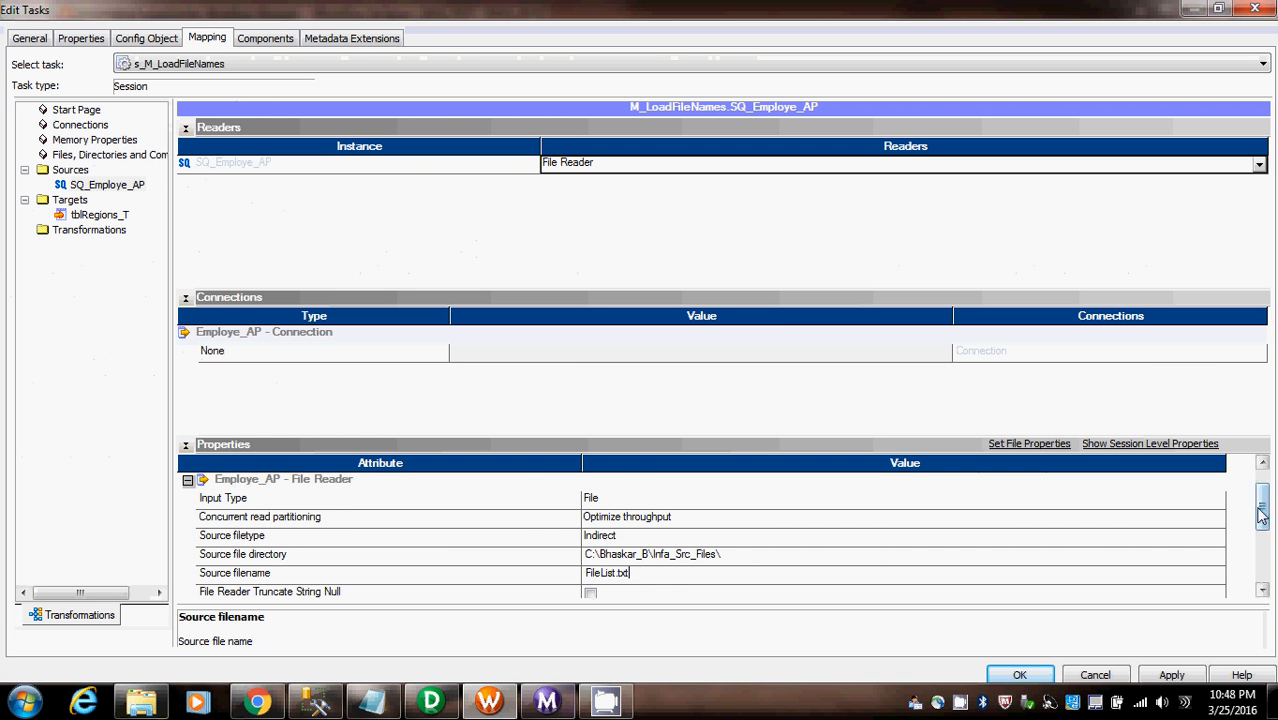
- Review the remaining source properties and the tblRegions_T target settings, and accept the session changes
{"action": "left_click_drag", "start_coordinate": [1259, 510], "coordinate": [1256, 564]}
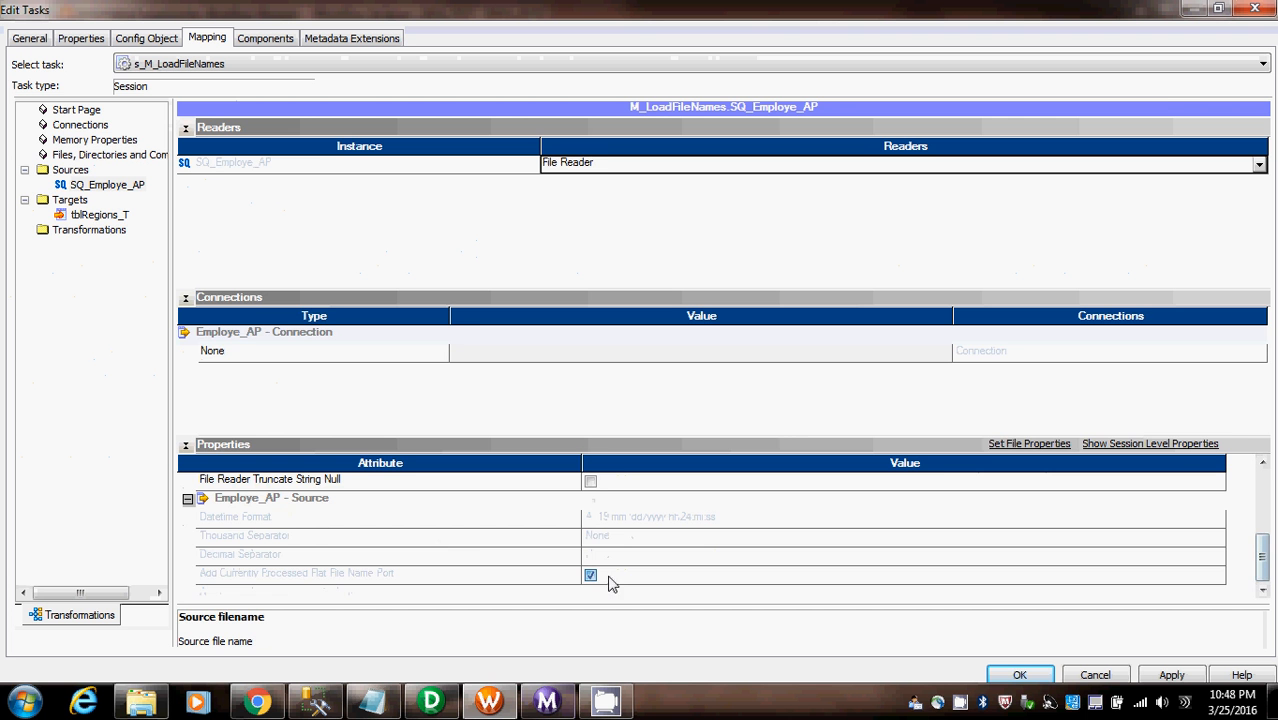
{"action": "left_click", "coordinate": [114, 215]}
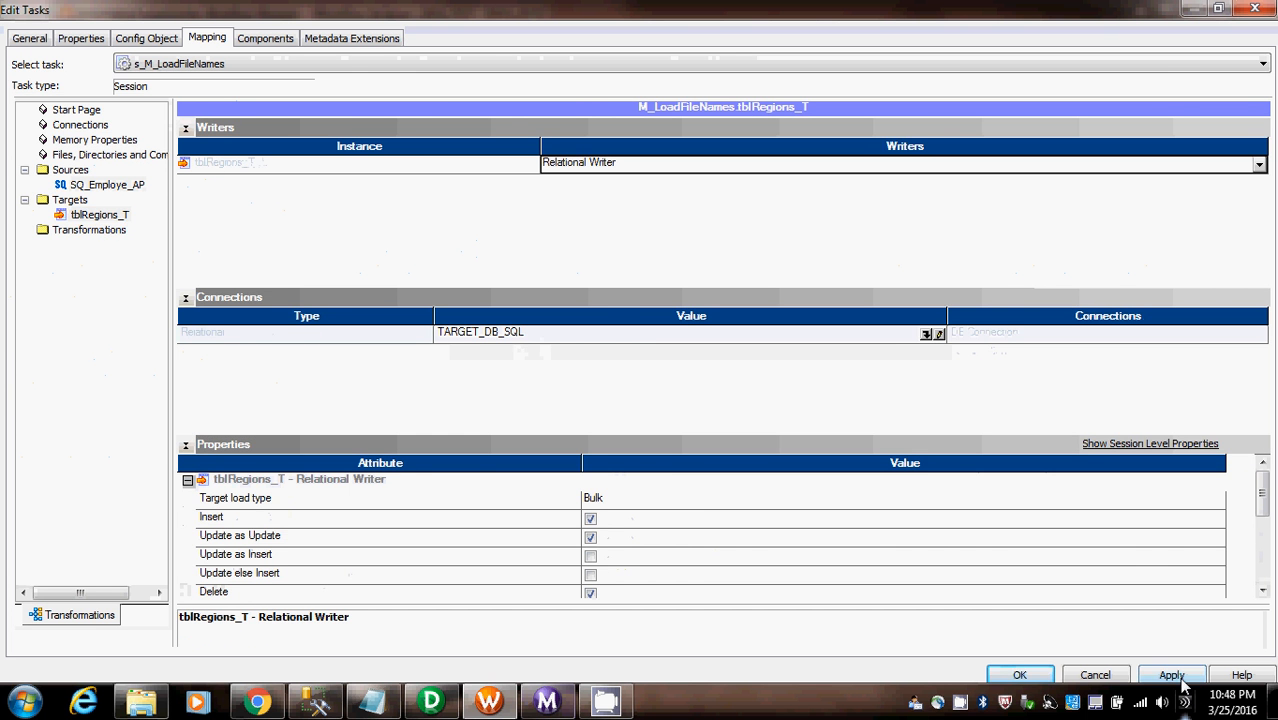
{"action": "left_click", "coordinate": [1016, 675]}
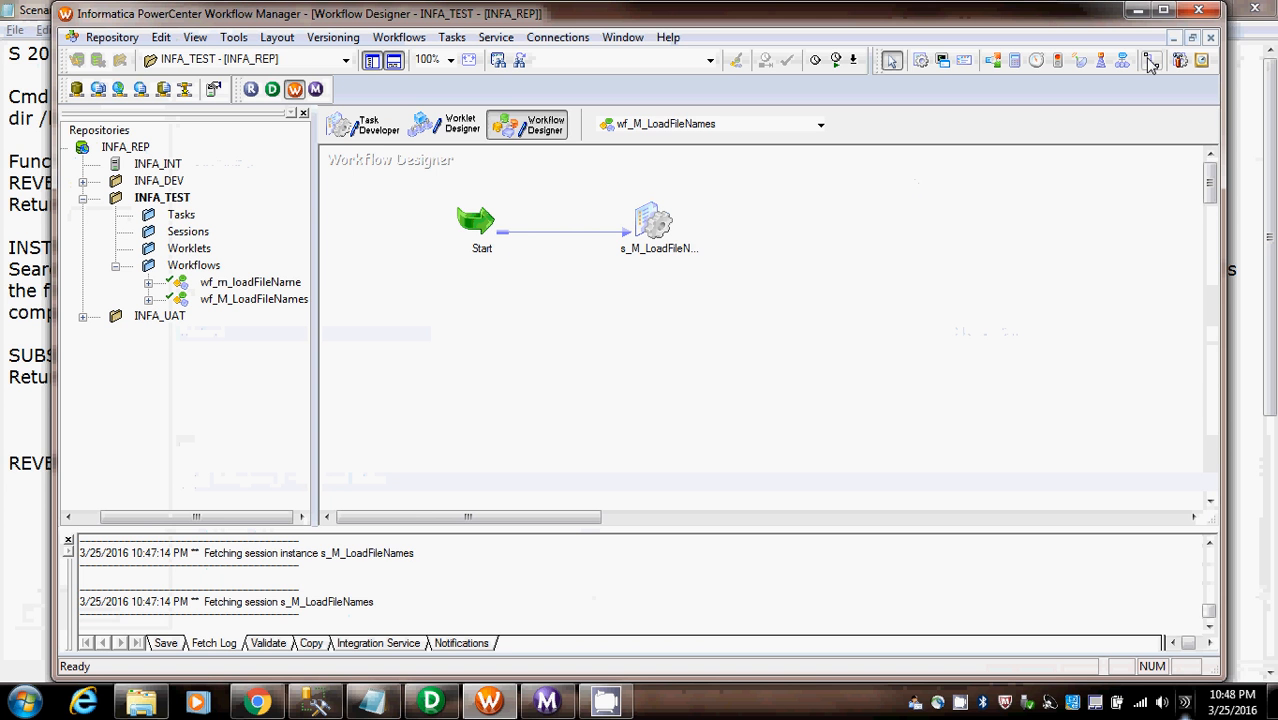
- Save and start the wf_M_LoadFileNames workflow, check its run in Workflow Monitor, and minimize the monitor
{"action": "key", "text": "ctrl+s"}
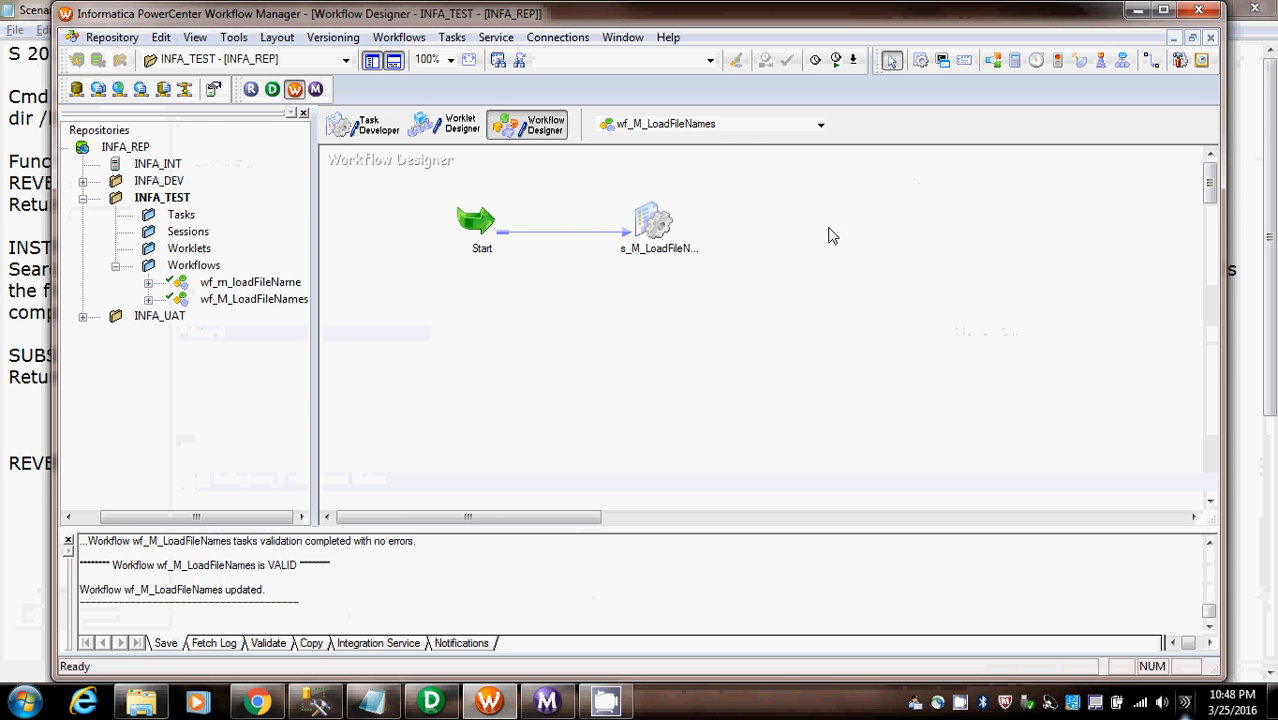
{"action": "left_click", "coordinate": [838, 62]}
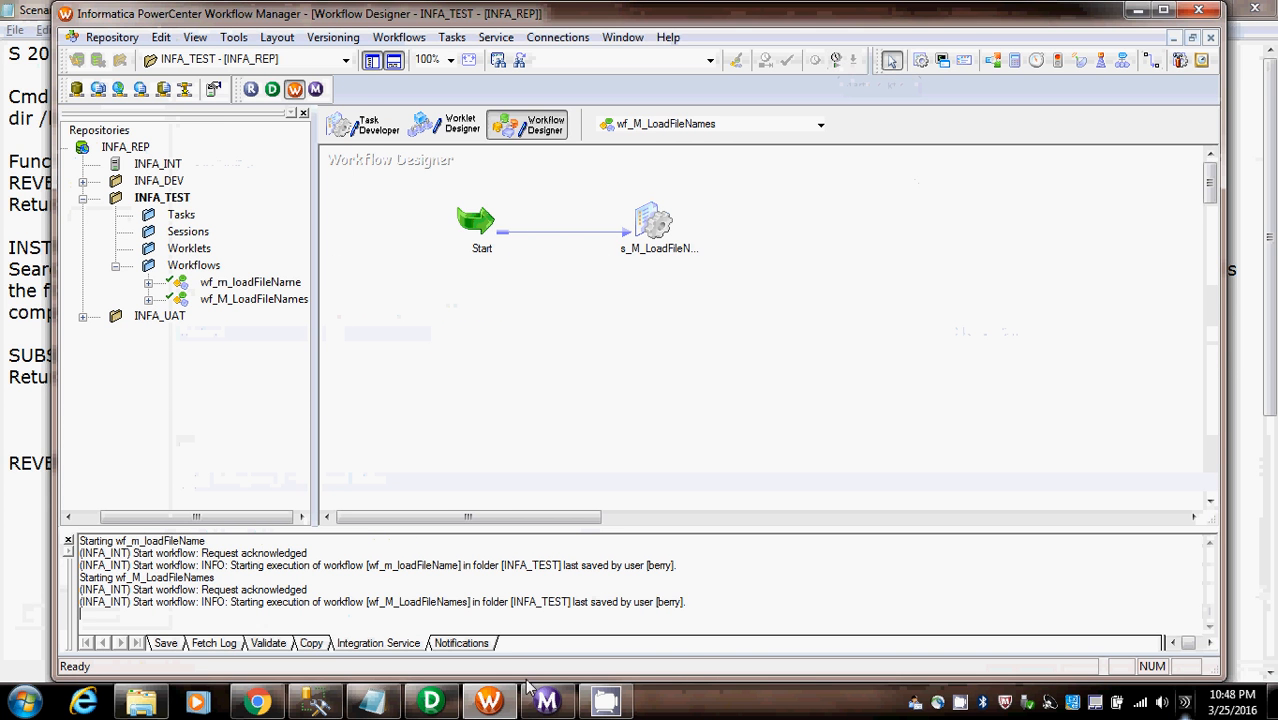
{"action": "left_click", "coordinate": [547, 703]}
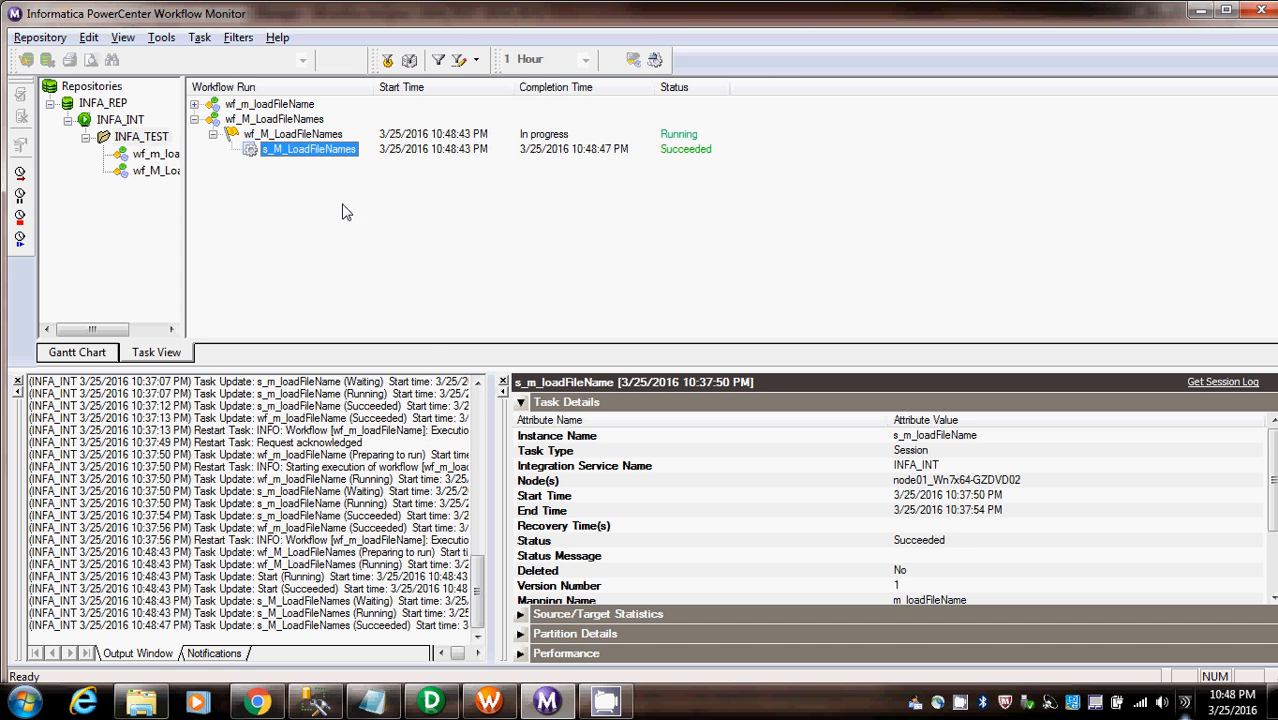
{"action": "left_click", "coordinate": [520, 404]}
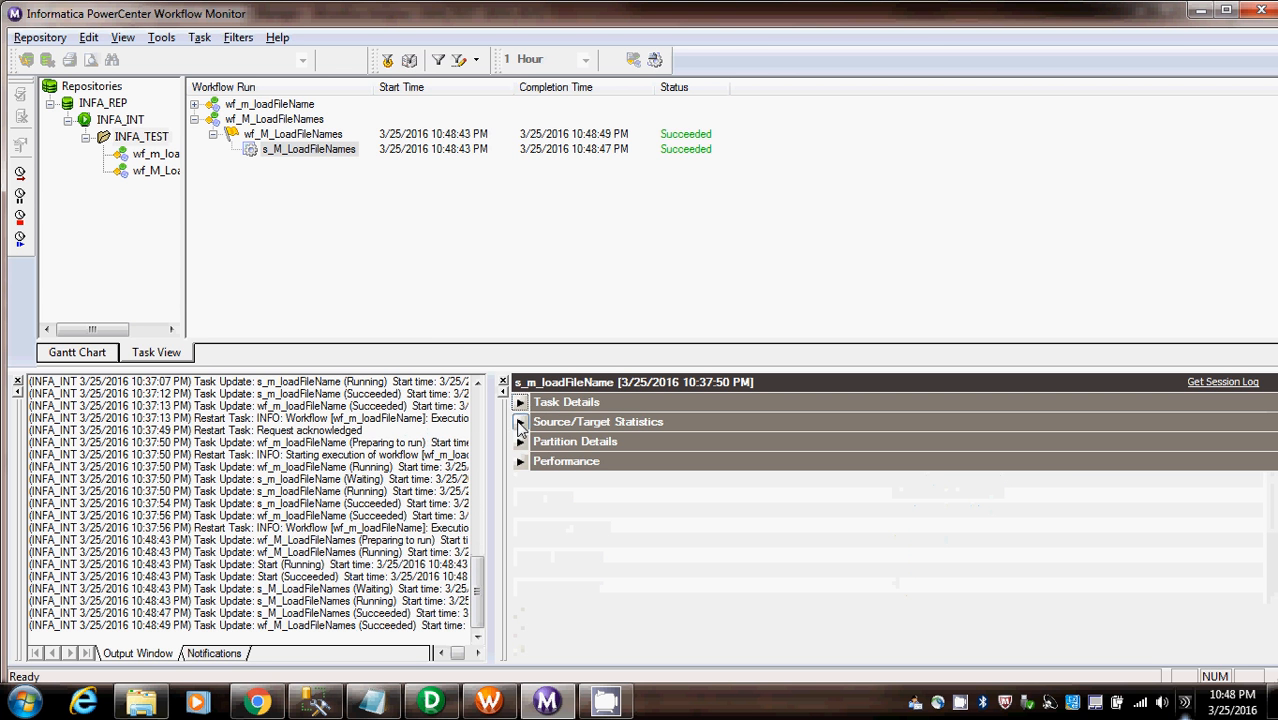
{"action": "left_click", "coordinate": [520, 422]}
{"action": "left_click", "coordinate": [520, 423]}
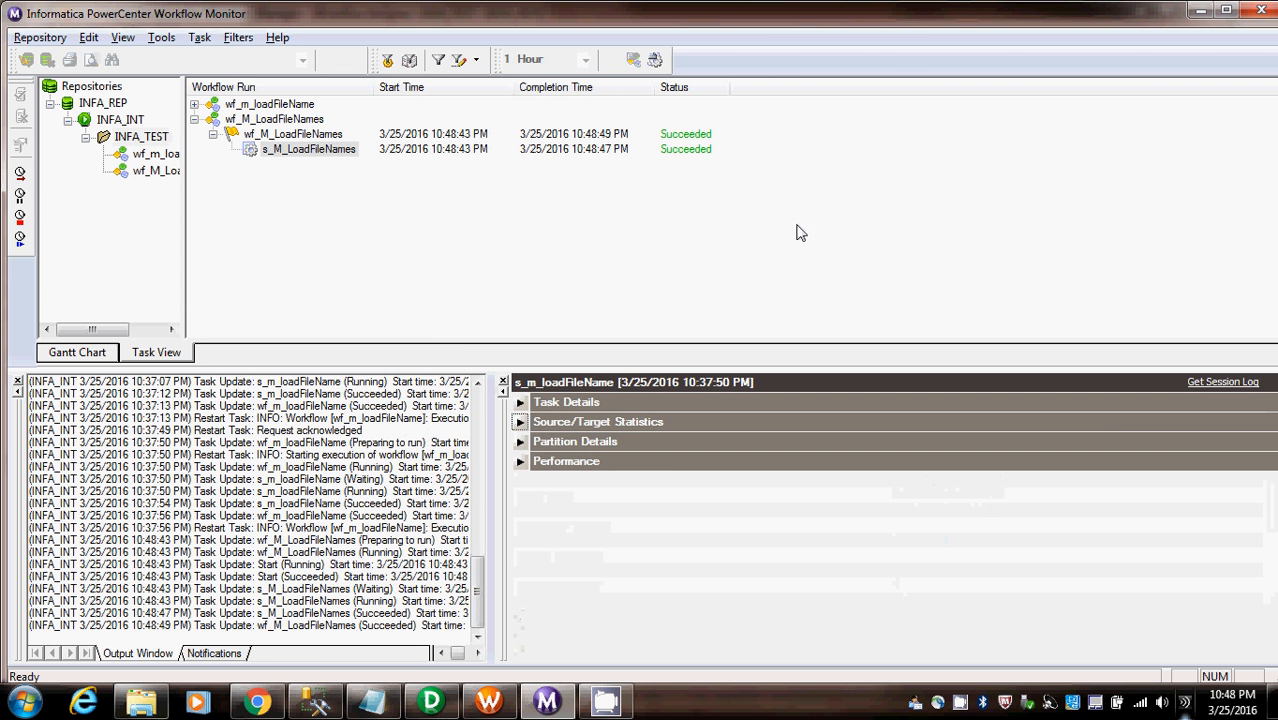
{"action": "left_click", "coordinate": [1200, 10]}
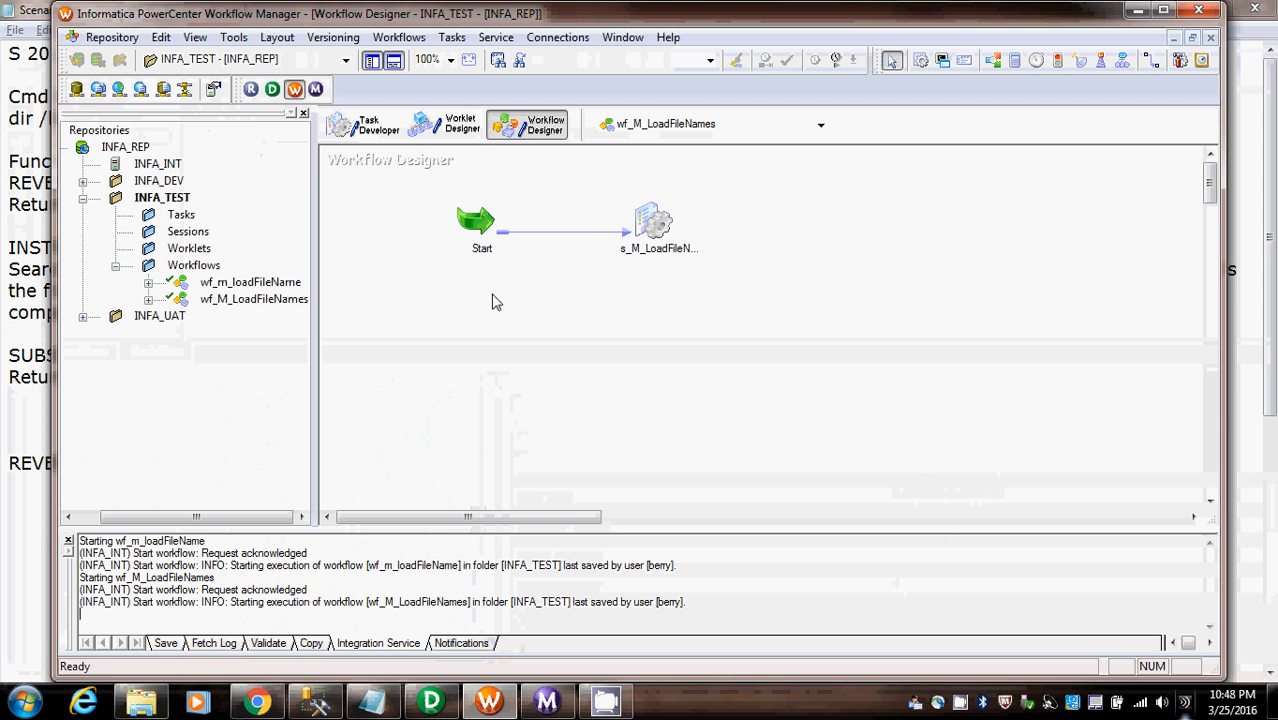
- Switch to SQL Server Management Studio and run SELECT * FROM tblRegions_T
{"action": "left_click", "coordinate": [316, 703]}
{"action": "left_click", "coordinate": [536, 174]}
{"action": "key", "text": "shift+Home"}
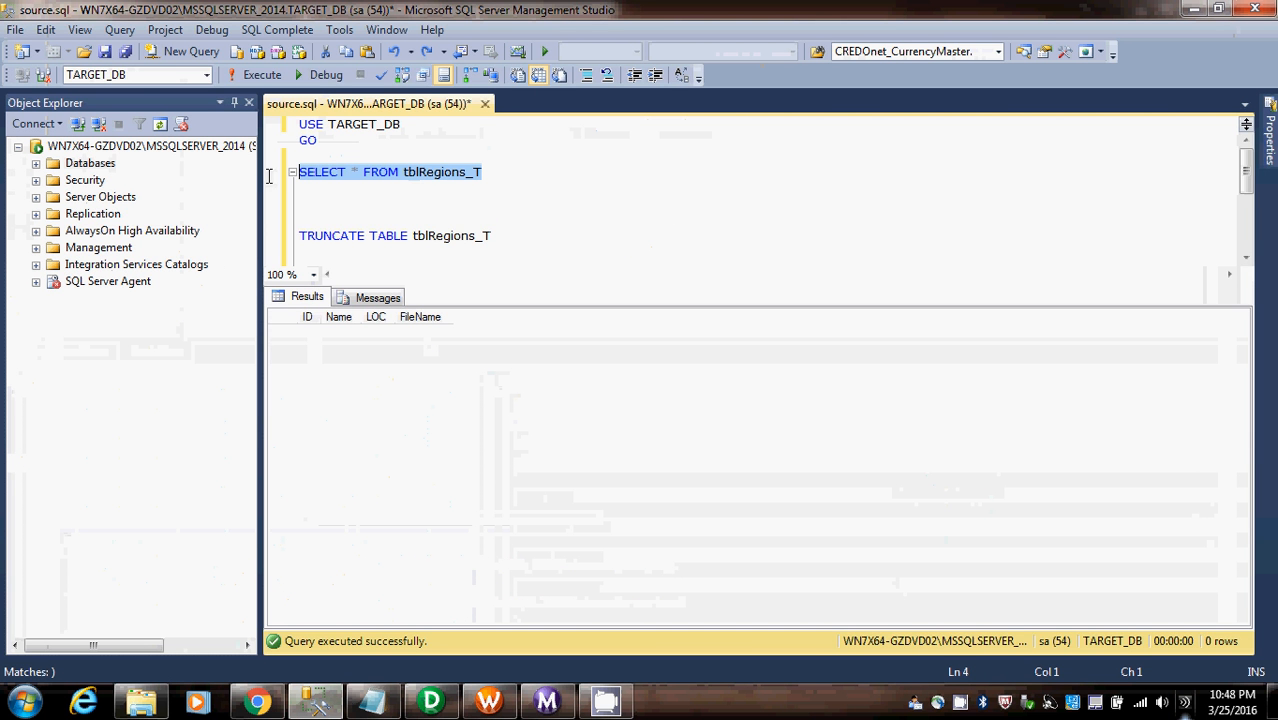
{"action": "key", "text": "F5"}
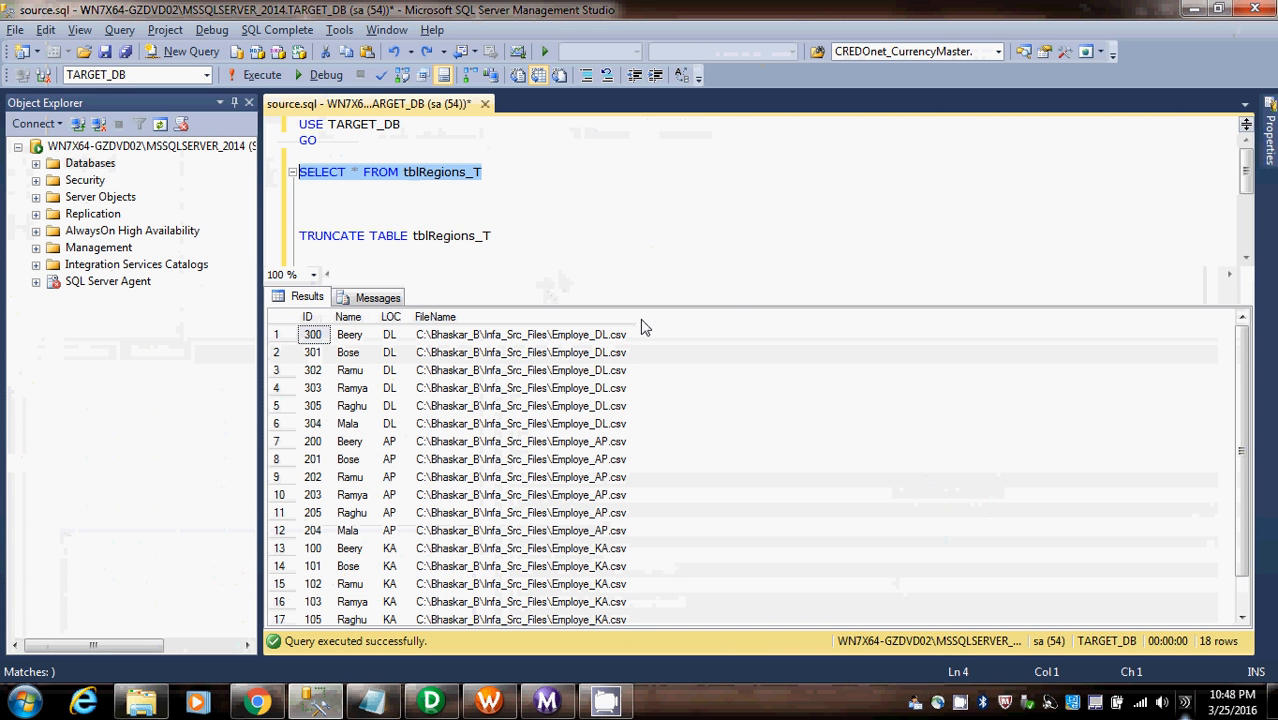
- Examine the FileName values in the query results for the DL, AP and KA rows
{"action": "key", "text": "ctrl+Home"}
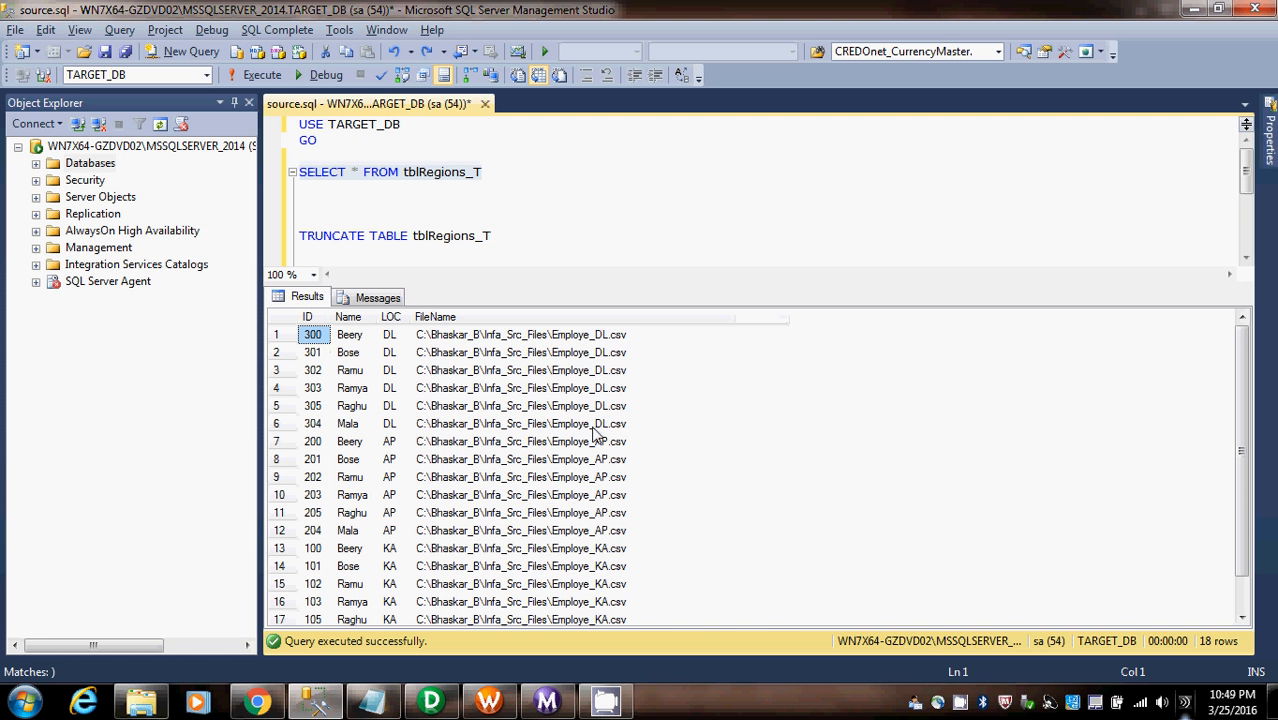
{"action": "left_click_drag", "start_coordinate": [613, 430], "coordinate": [627, 342]}
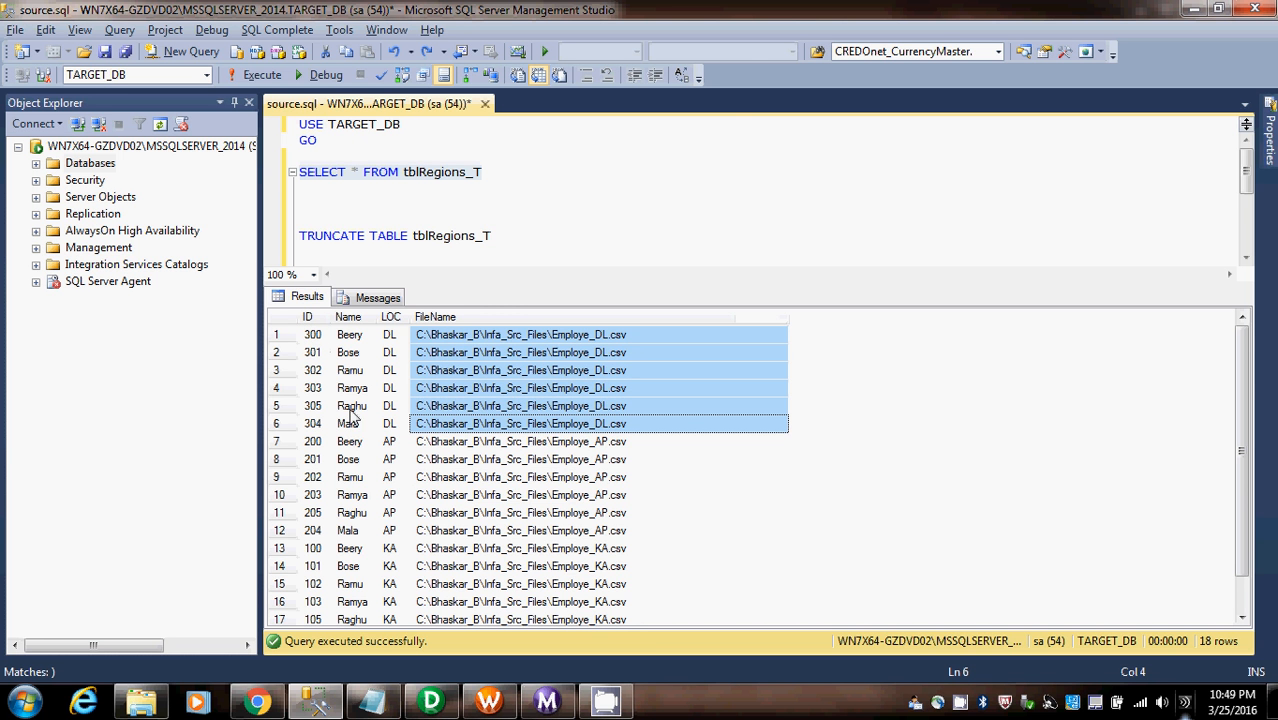
{"action": "left_click_drag", "start_coordinate": [533, 443], "coordinate": [522, 534]}
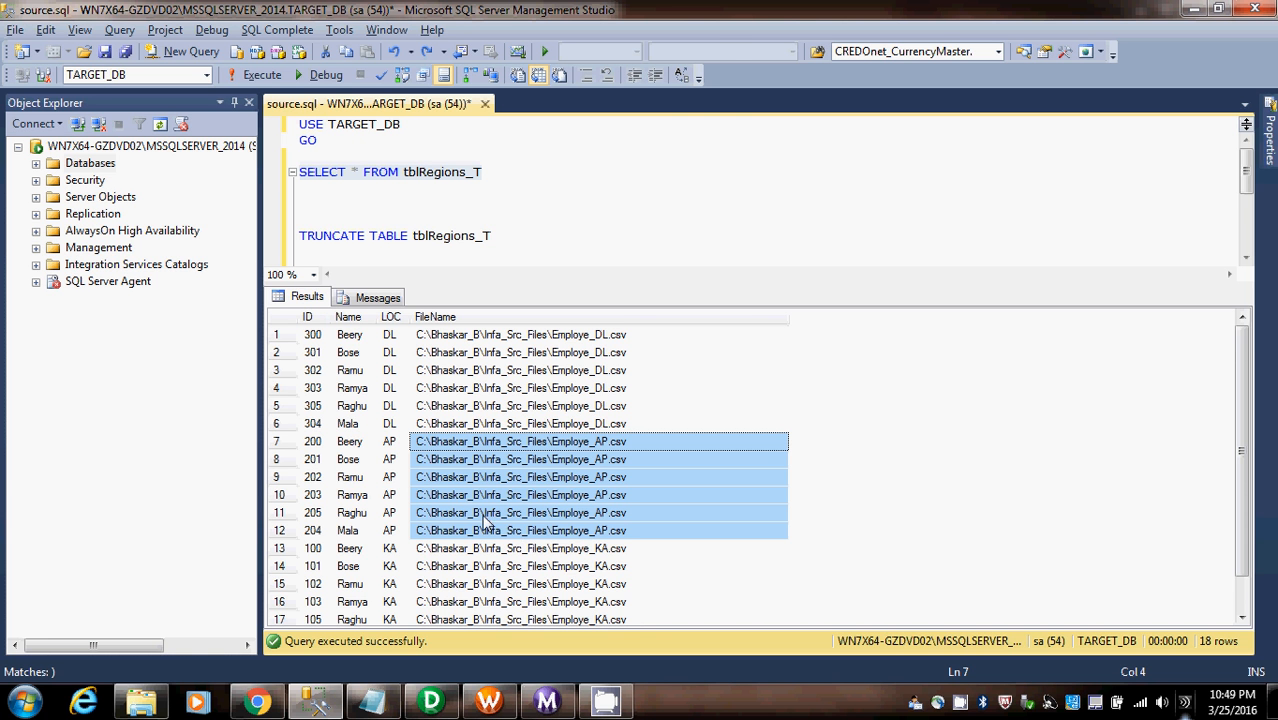
{"action": "scroll", "coordinate": [908, 530], "scroll_direction": "down", "scroll_amount": 1}
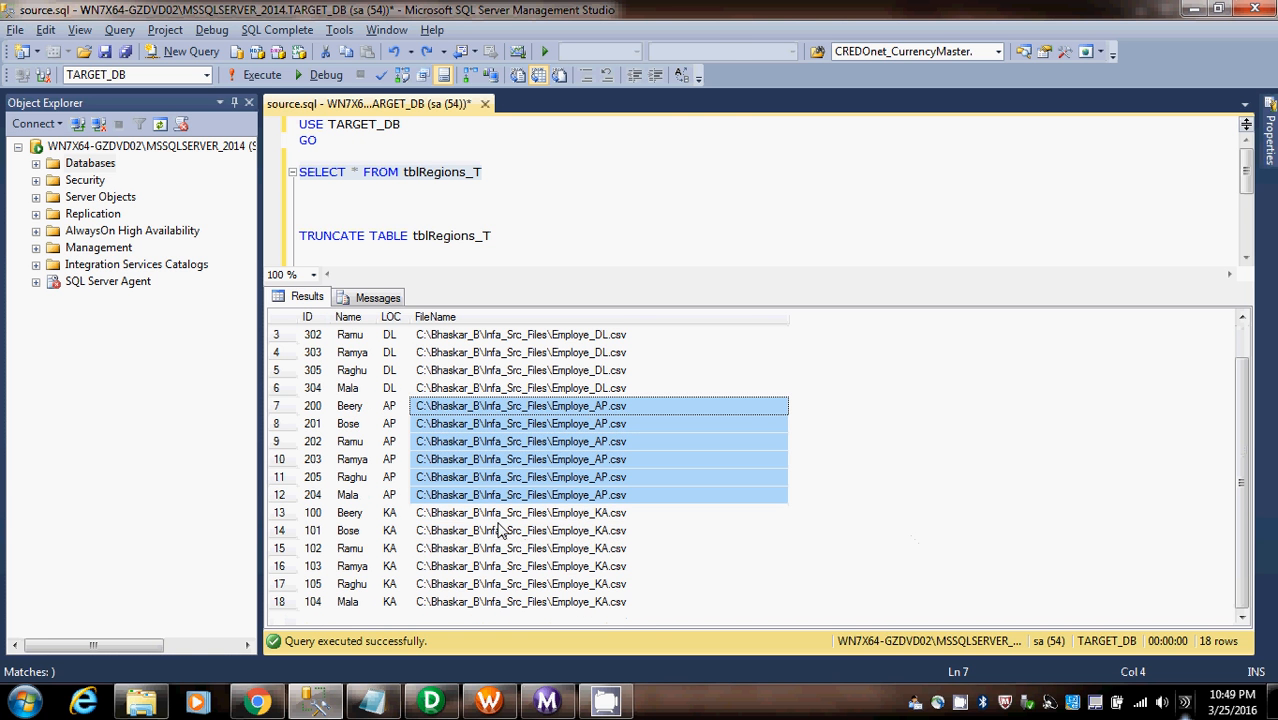
{"action": "left_click_drag", "start_coordinate": [500, 512], "coordinate": [602, 608]}
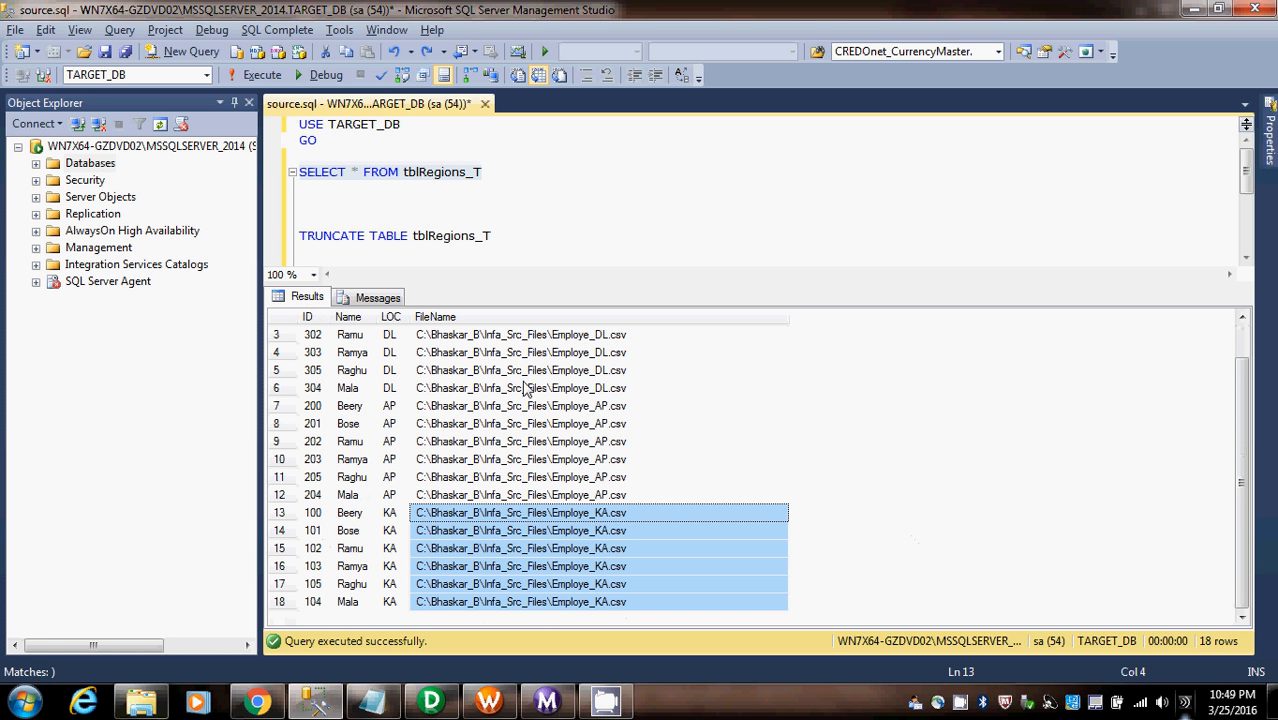
{"action": "left_click", "coordinate": [425, 335]}
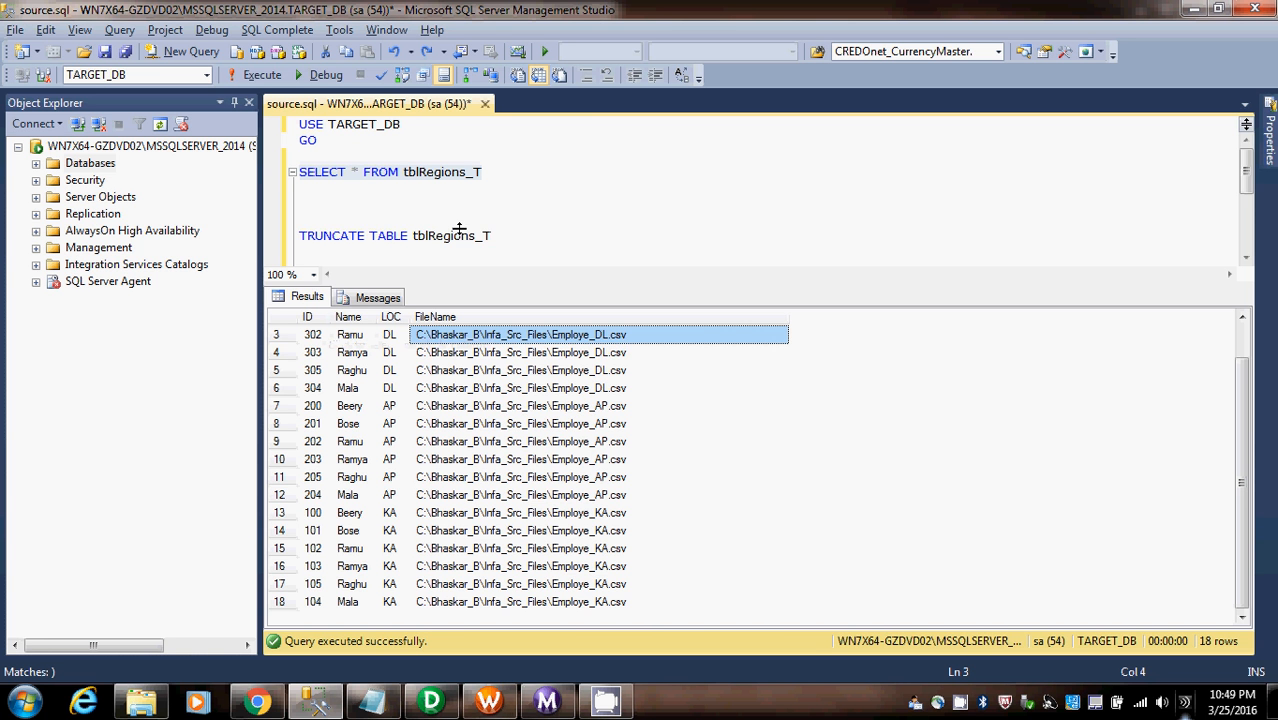
- Truncate the tblRegions_T table and rerun the SELECT query on it
{"action": "left_click_drag", "start_coordinate": [514, 236], "coordinate": [259, 234]}
{"action": "key", "text": "F5"}
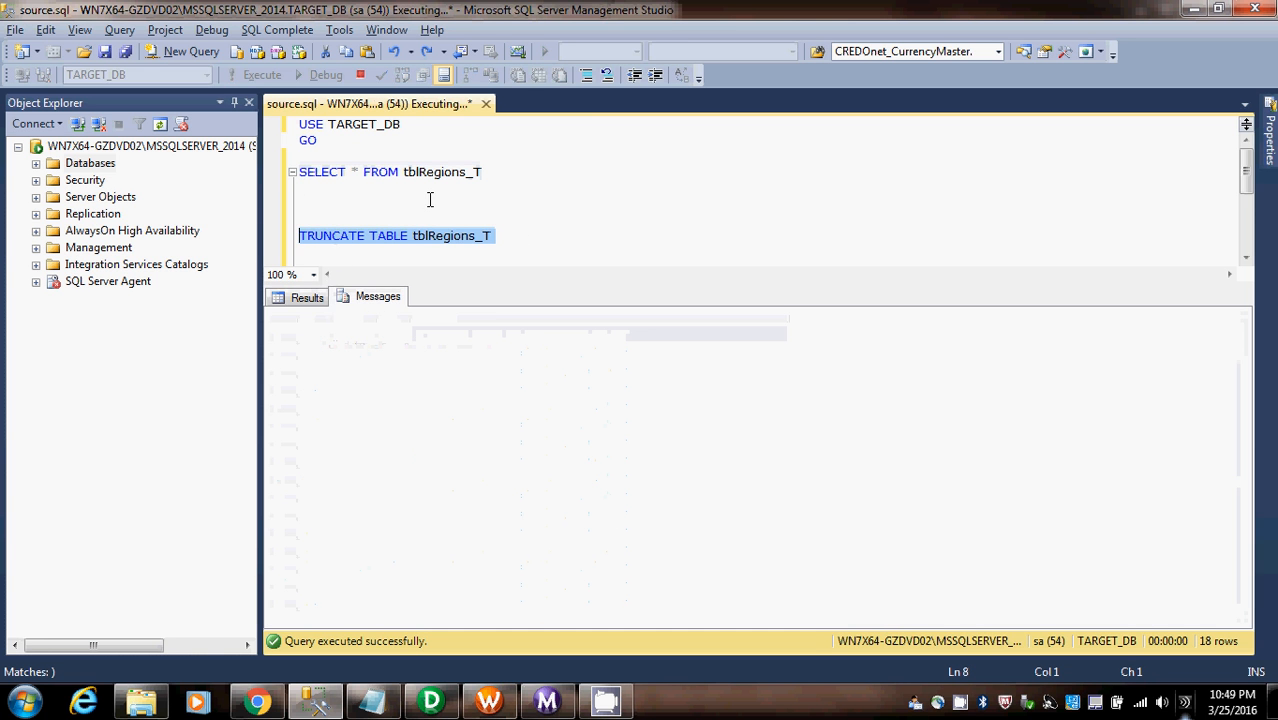
{"action": "left_click_drag", "start_coordinate": [482, 172], "coordinate": [218, 176]}
{"action": "key", "text": "F5"}
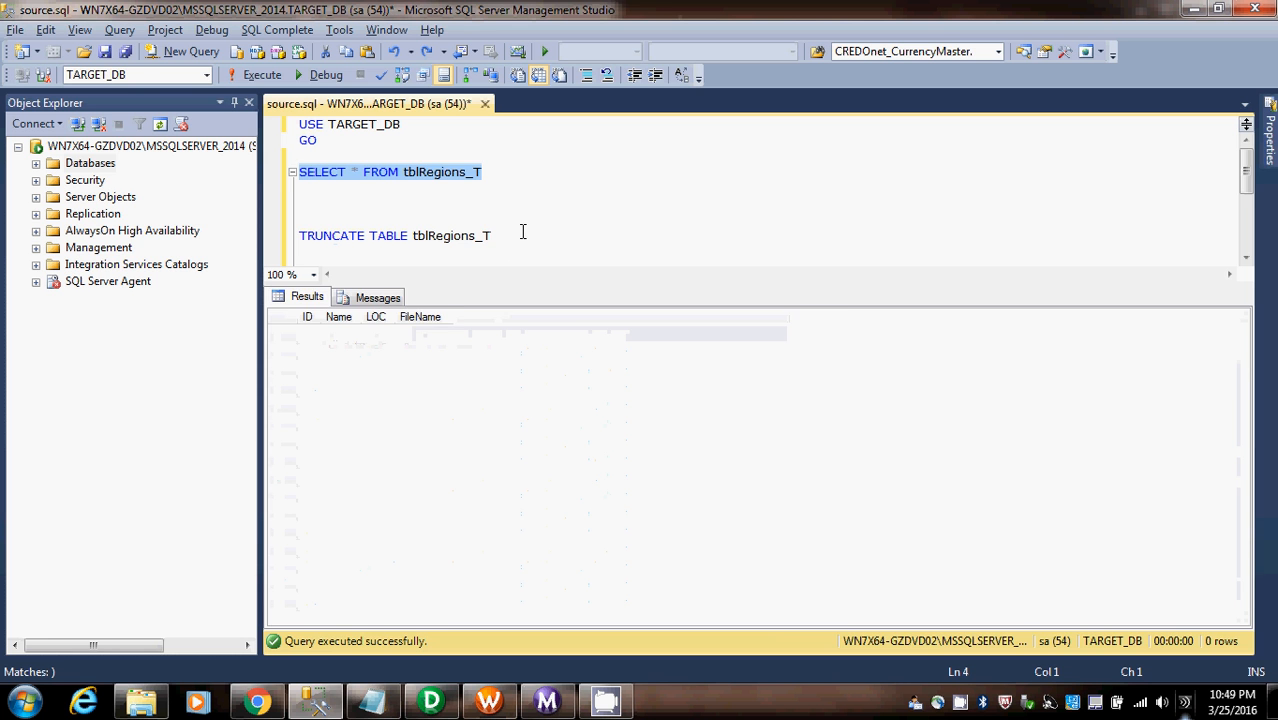
{"action": "left_click", "coordinate": [521, 234]}
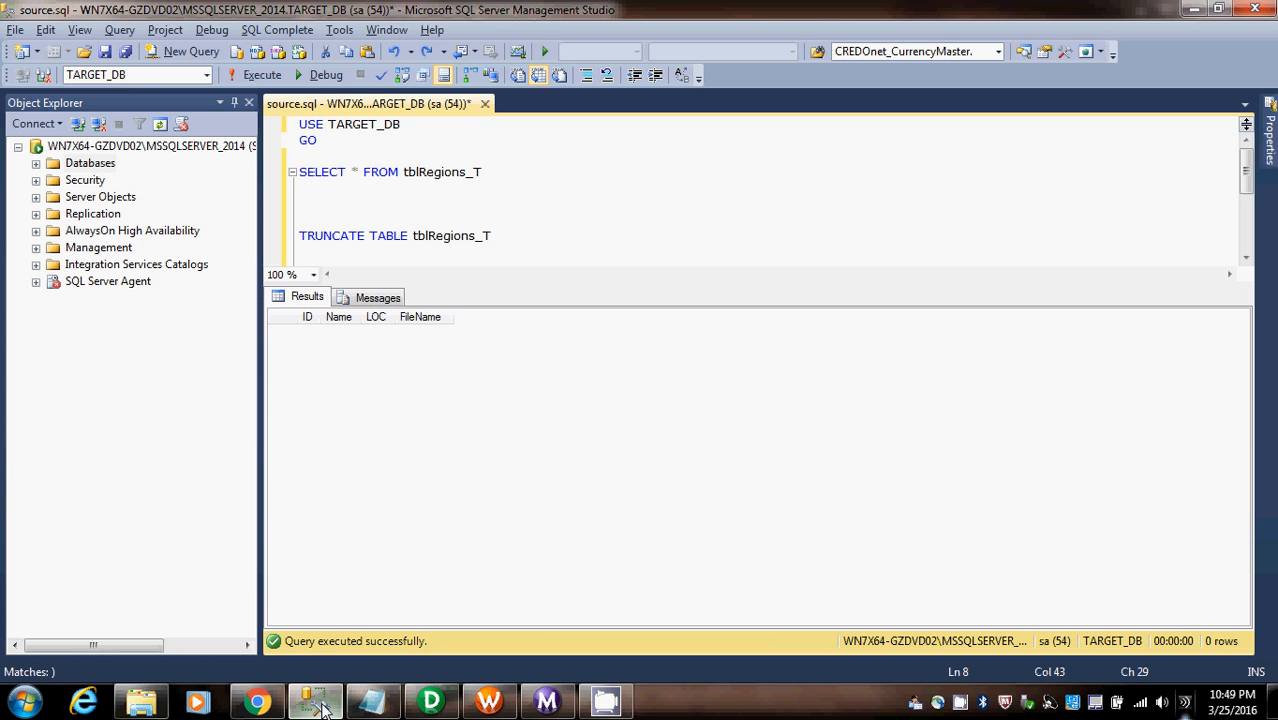
- In PowerCenter Designer, delete the links between SQ_Employe_AP and tblRegions_T, and move the target farther from the source qualifier
{"action": "left_click", "coordinate": [431, 700]}
{"action": "left_click_drag", "start_coordinate": [773, 413], "coordinate": [737, 311]}
{"action": "key", "text": "Delete"}
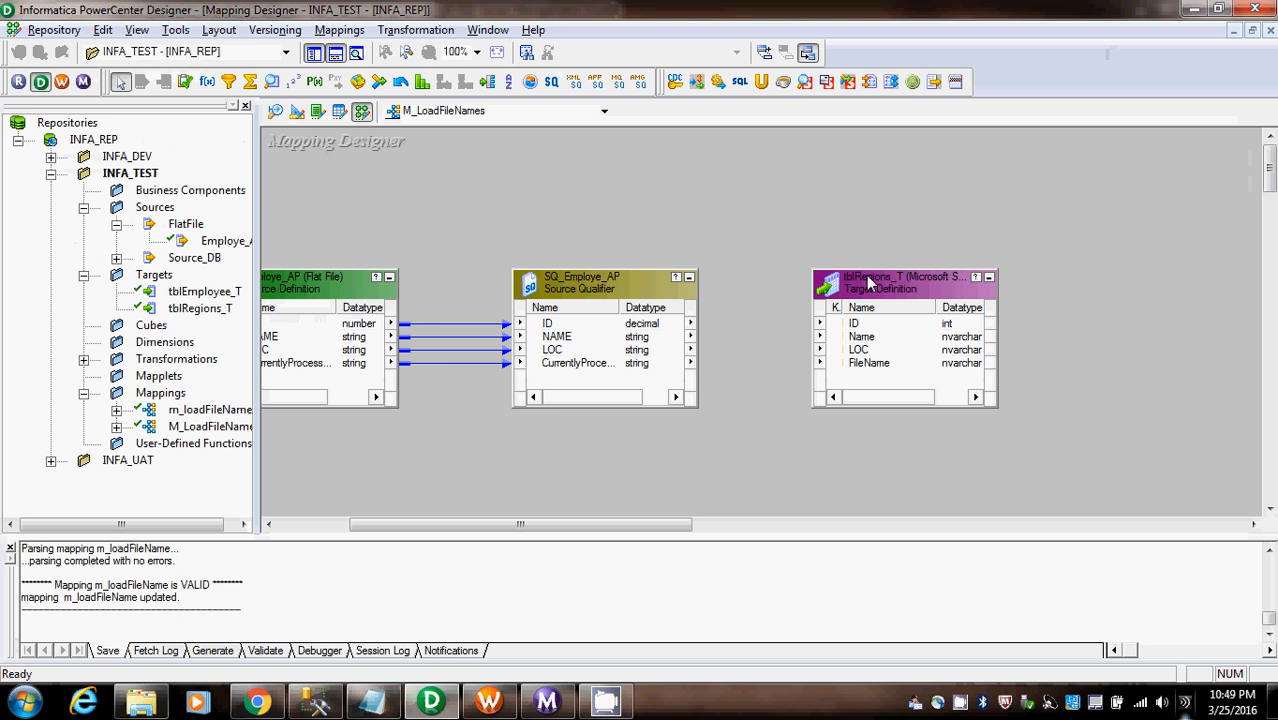
{"action": "left_click_drag", "start_coordinate": [870, 289], "coordinate": [1025, 252]}
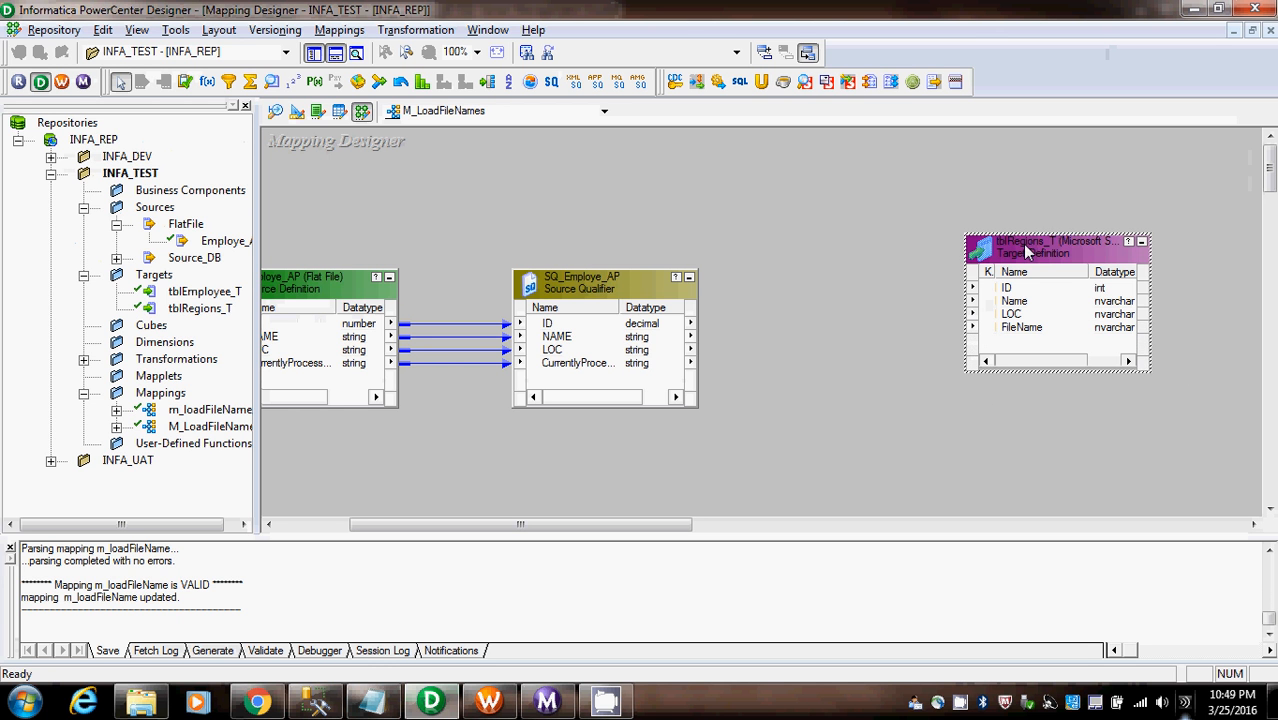
- Add an Expression transformation between SQ_Employe_AP and tblRegions_T and link the qualifier's CurrentlyProcessedFileName port into it
{"action": "left_click", "coordinate": [207, 81]}
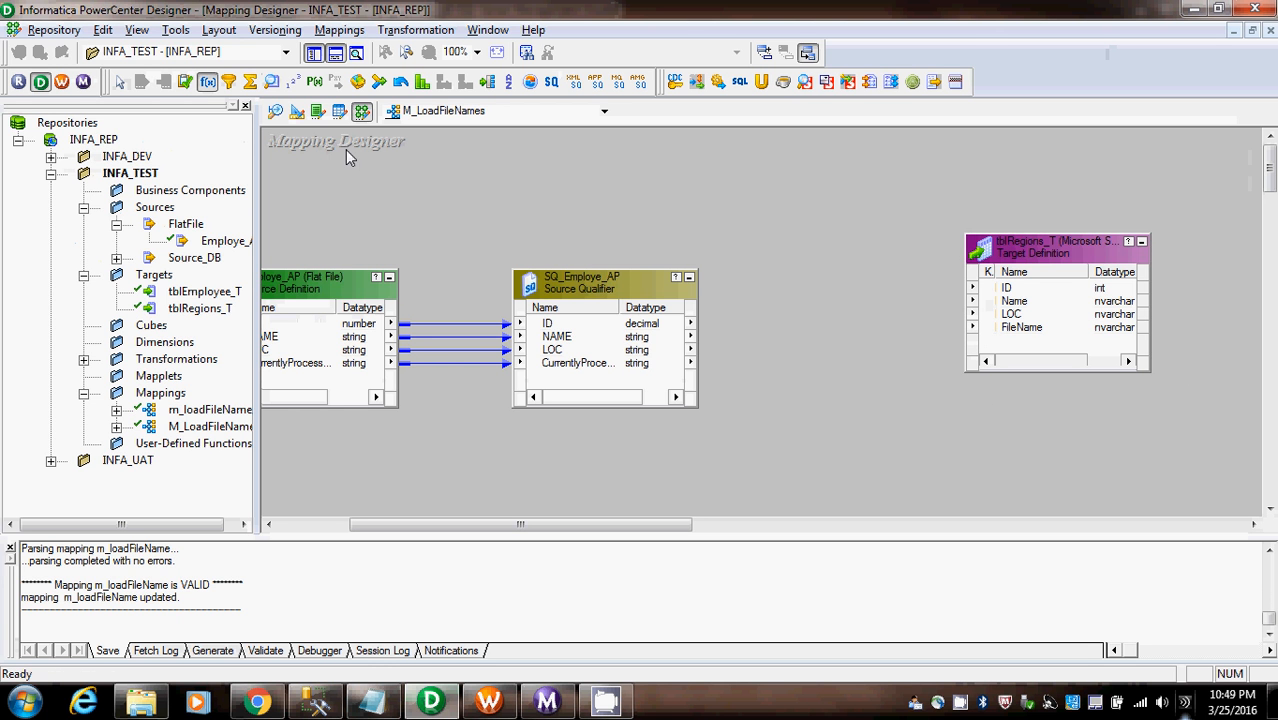
{"action": "left_click_drag", "start_coordinate": [751, 230], "coordinate": [933, 451]}
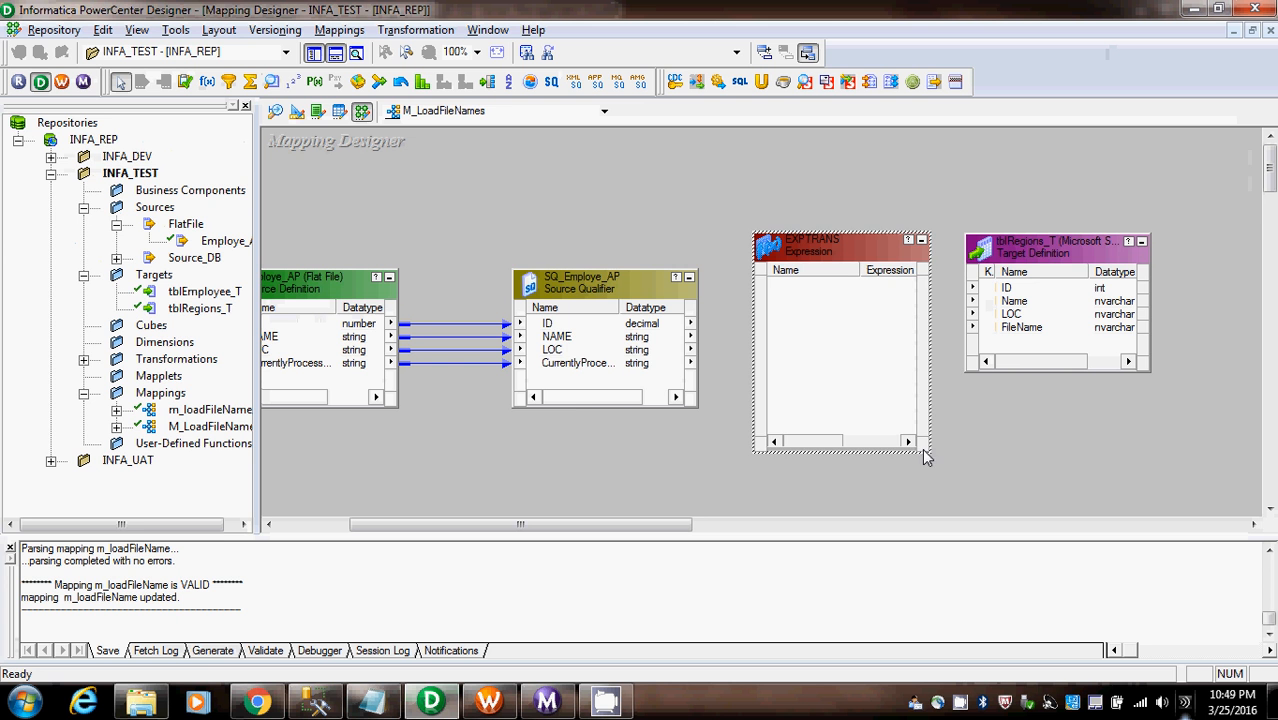
{"action": "left_click", "coordinate": [572, 363]}
{"action": "left_click_drag", "start_coordinate": [547, 368], "coordinate": [814, 300]}
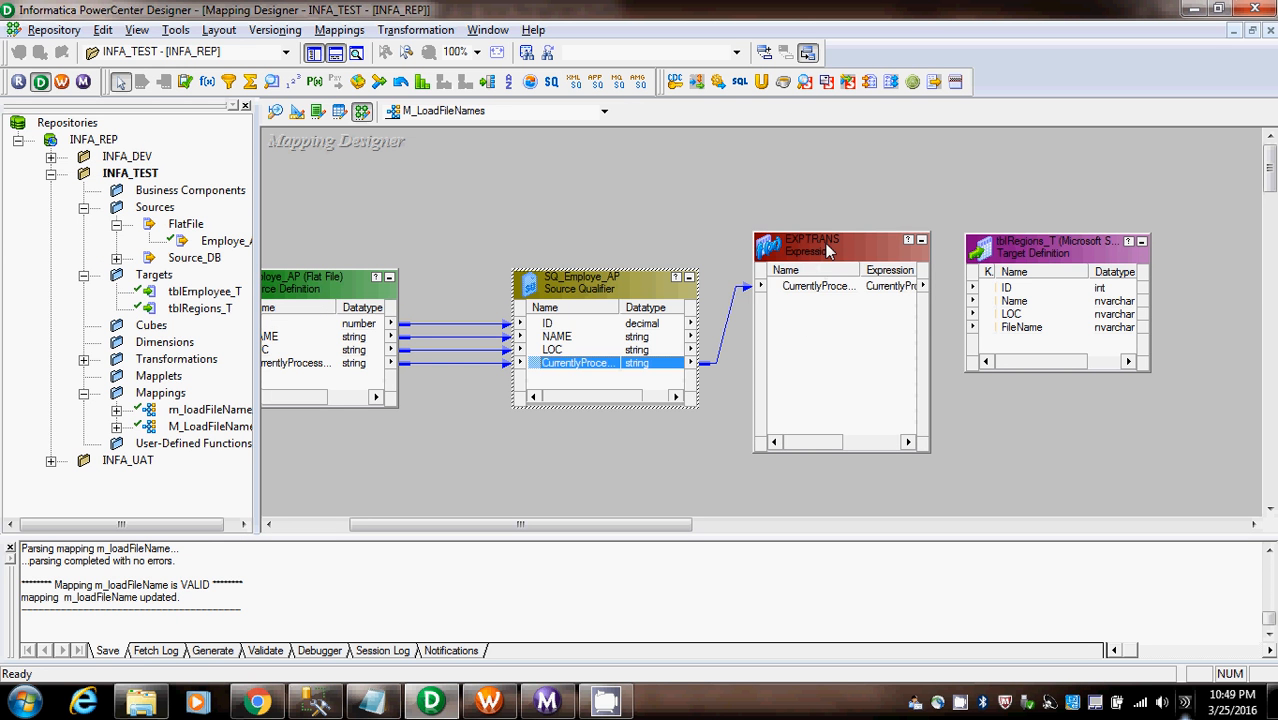
{"action": "left_click_drag", "start_coordinate": [832, 232], "coordinate": [776, 385]}
- Link the ID, NAME and LOC ports of SQ_Employe_AP directly to the matching columns of tblRegions_T
{"action": "left_click", "coordinate": [558, 350]}
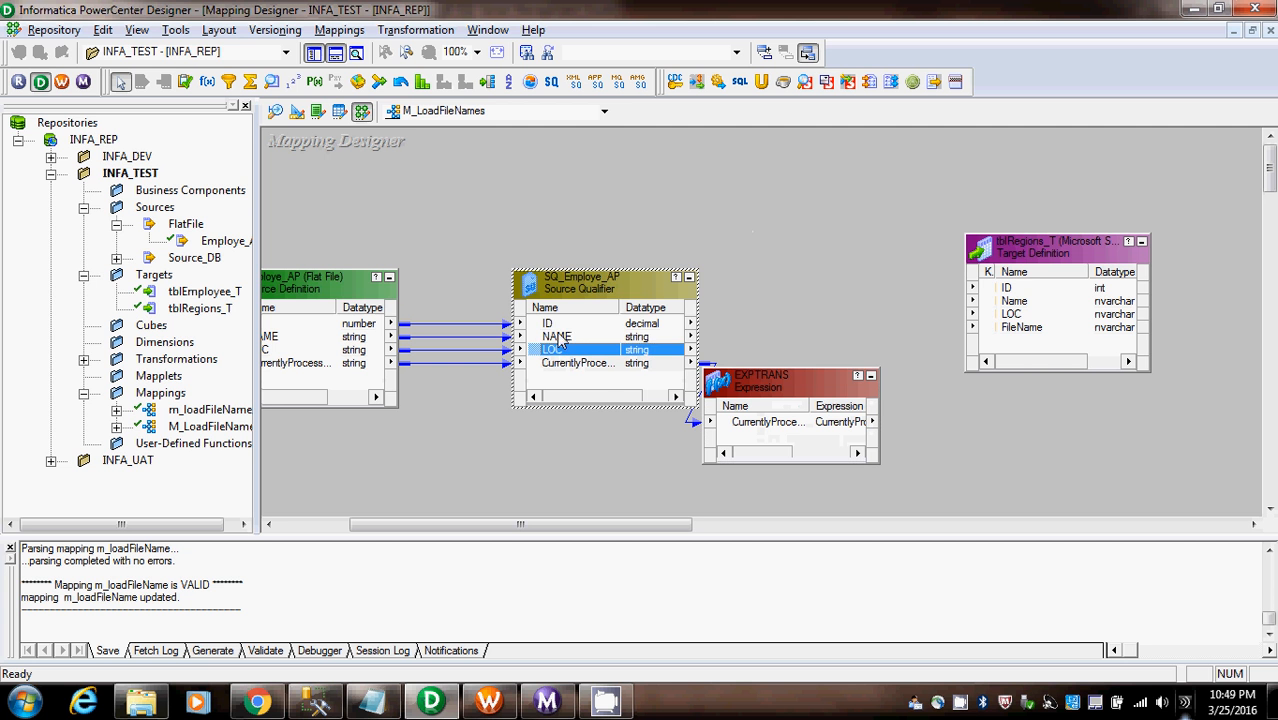
{"action": "left_click", "coordinate": [560, 322], "text": "shift"}
{"action": "left_click_drag", "start_coordinate": [557, 333], "coordinate": [1016, 298]}
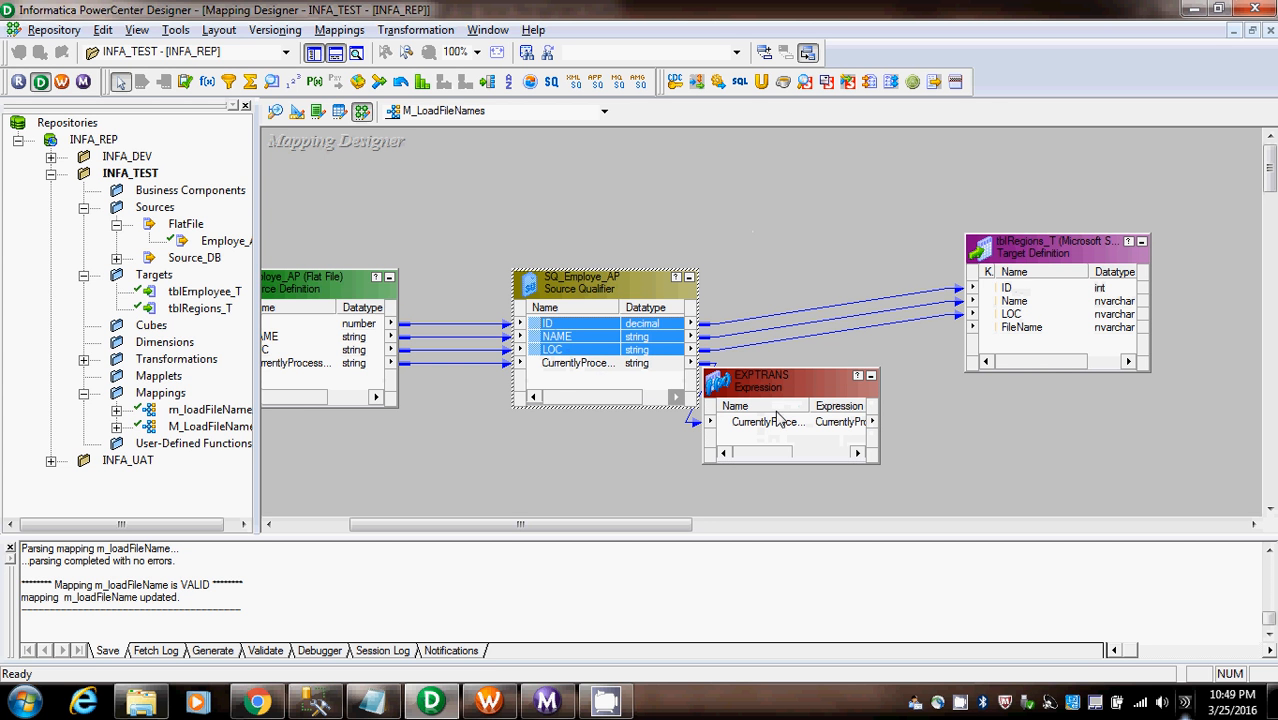
- Add a port named FIleName to the EXPTRANS expression and make CurrentlyProcessedFileName an input-only port
{"action": "left_click", "coordinate": [770, 440]}
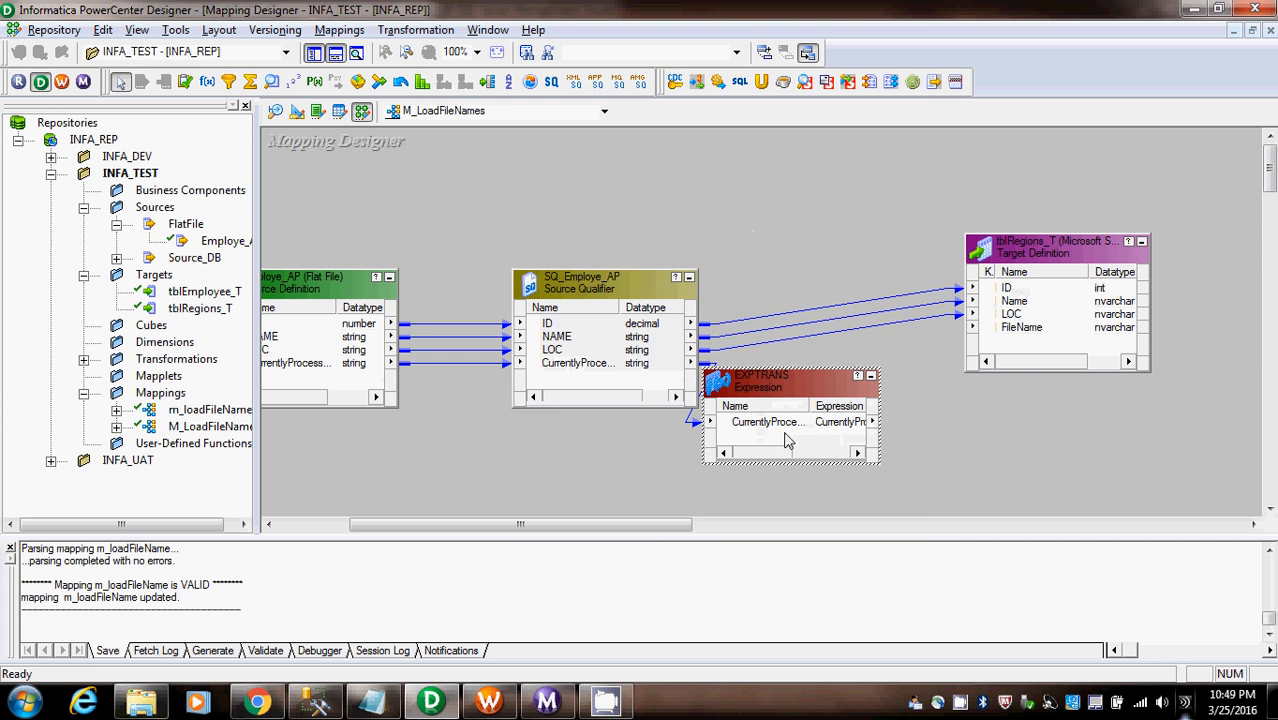
{"action": "double_click", "coordinate": [788, 440]}
{"action": "left_click", "coordinate": [767, 251]}
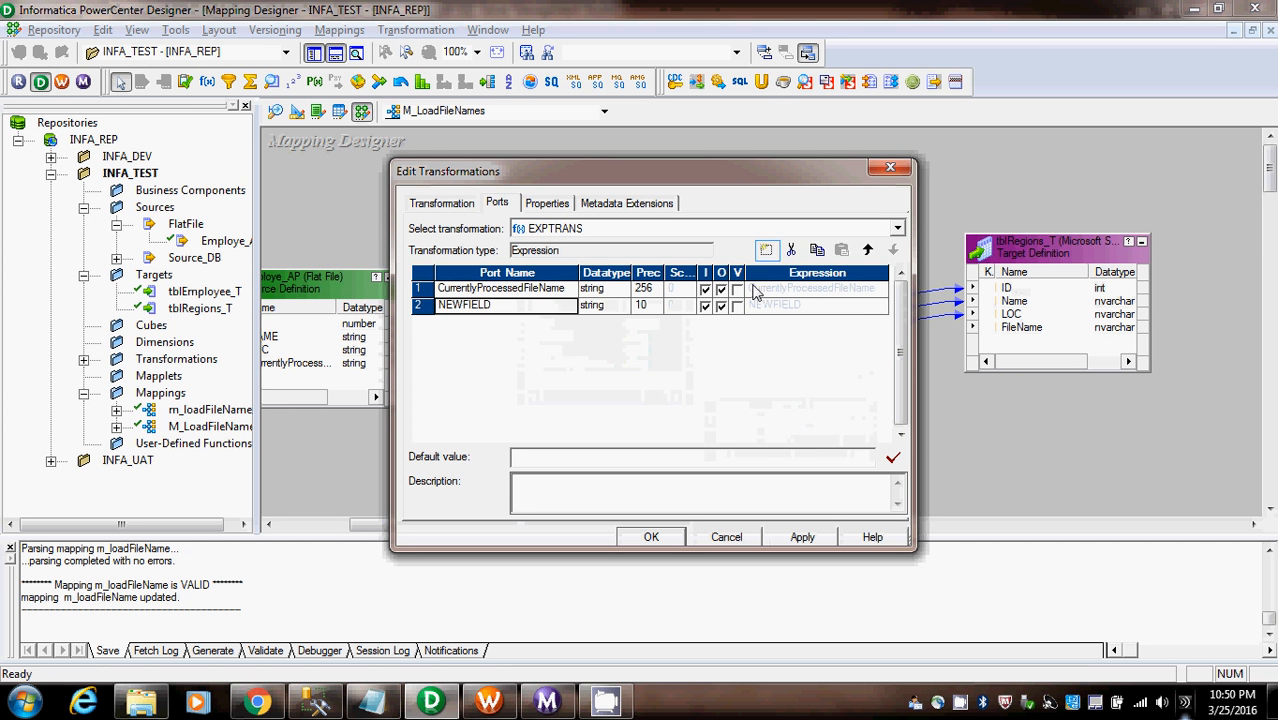
{"action": "left_click_drag", "start_coordinate": [490, 306], "coordinate": [360, 307]}
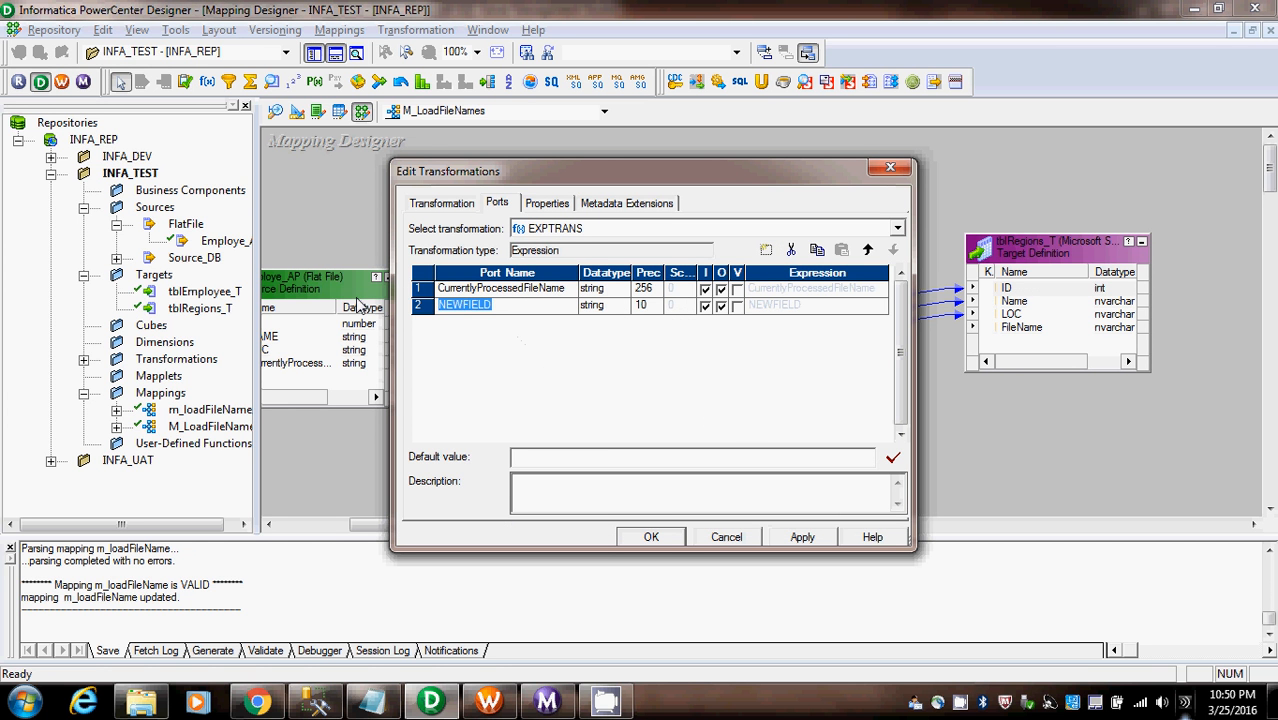
{"action": "type", "text": "FileName"}
{"action": "left_click", "coordinate": [722, 290]}
{"action": "left_click", "coordinate": [721, 289]}
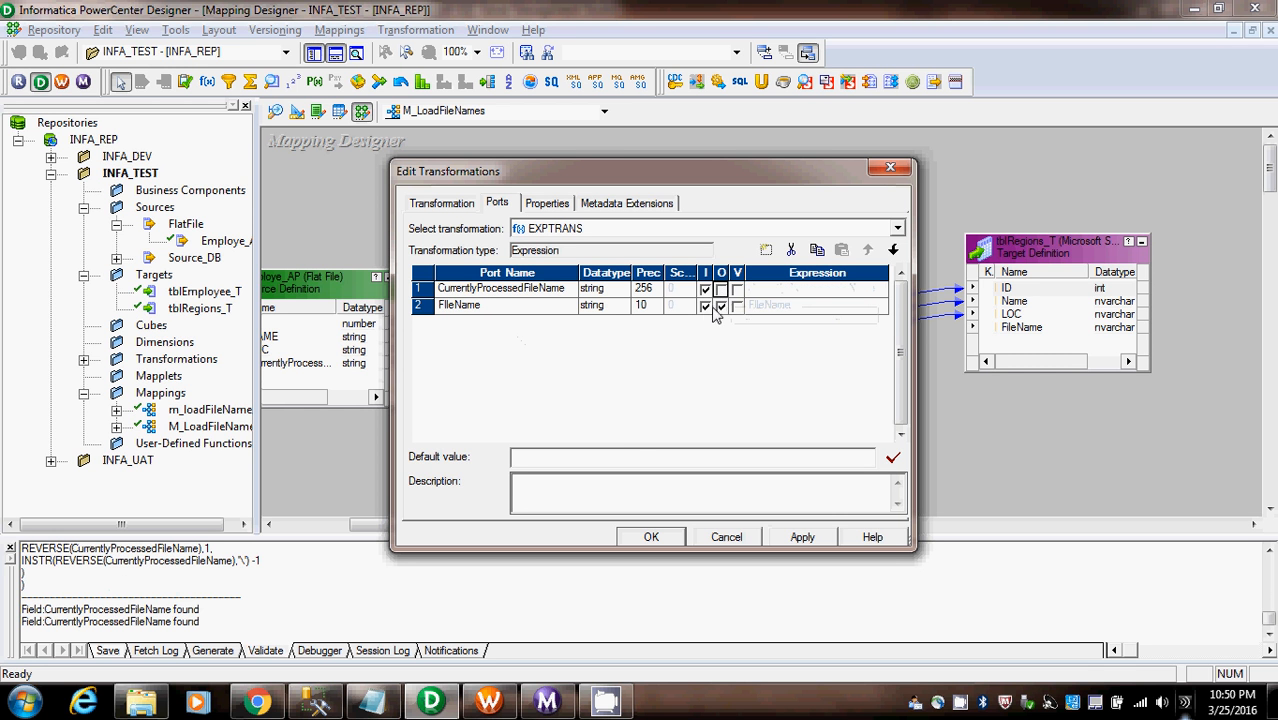
- Make FIleName an output-only port and clear its default formula in the Expression Editor
{"action": "left_click", "coordinate": [798, 308]}
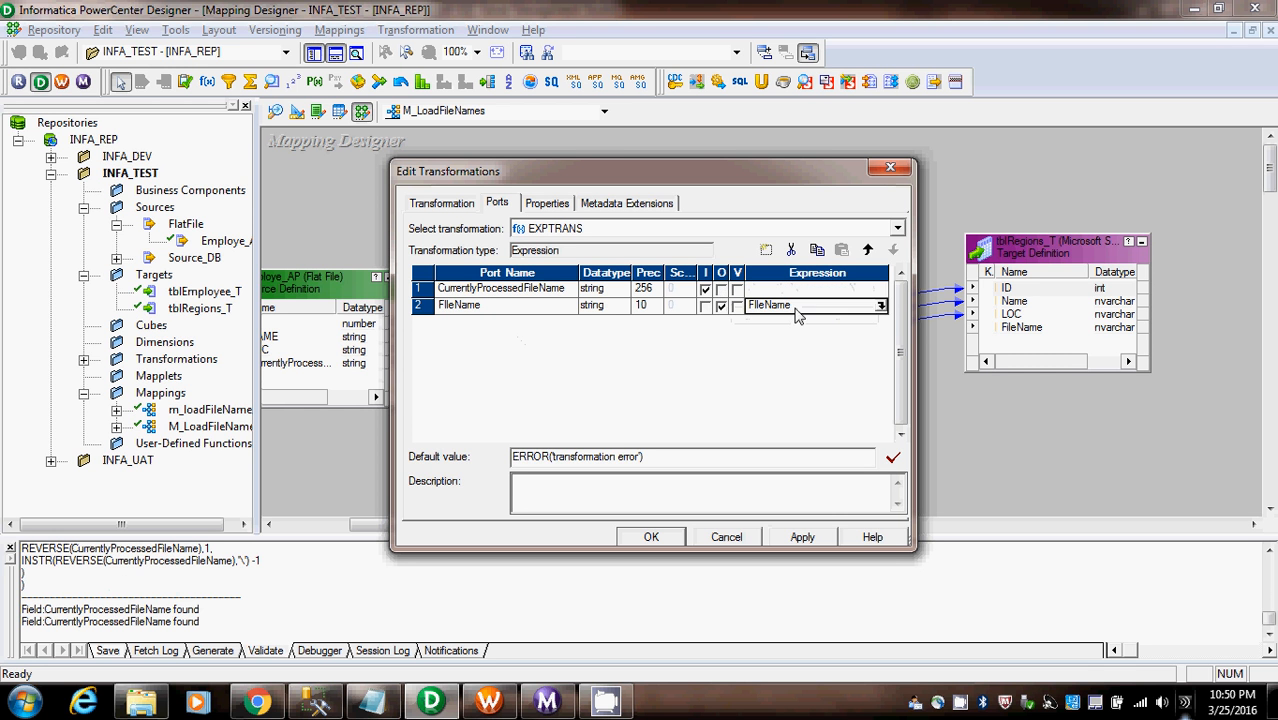
{"action": "left_click", "coordinate": [880, 306]}
{"action": "key", "text": "ctrl+a"}
{"action": "key", "text": "BackSpace"}
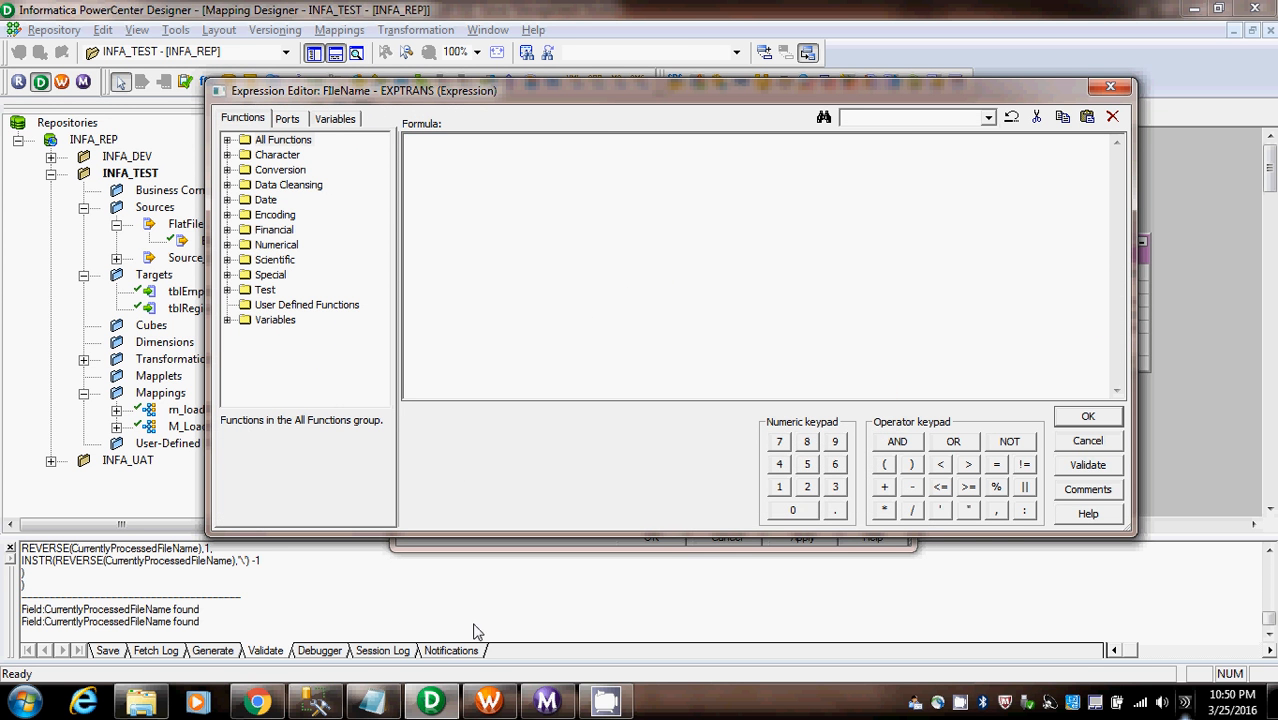
- Switch to Scenarios.txt in Notepad and read the REVERSE, INSTR and SUBSTR descriptions and the combined file name expression
{"action": "left_click", "coordinate": [372, 703]}
{"action": "left_click", "coordinate": [422, 588]}
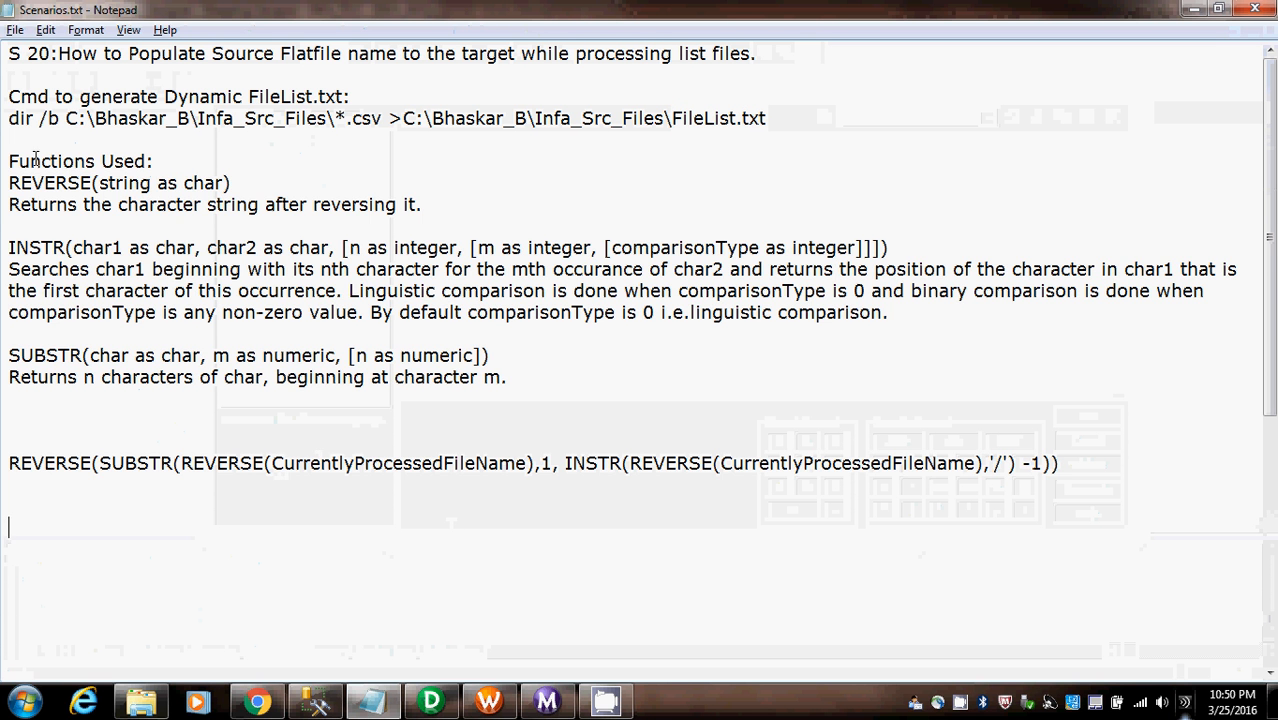
{"action": "left_click_drag", "start_coordinate": [20, 161], "coordinate": [510, 377]}
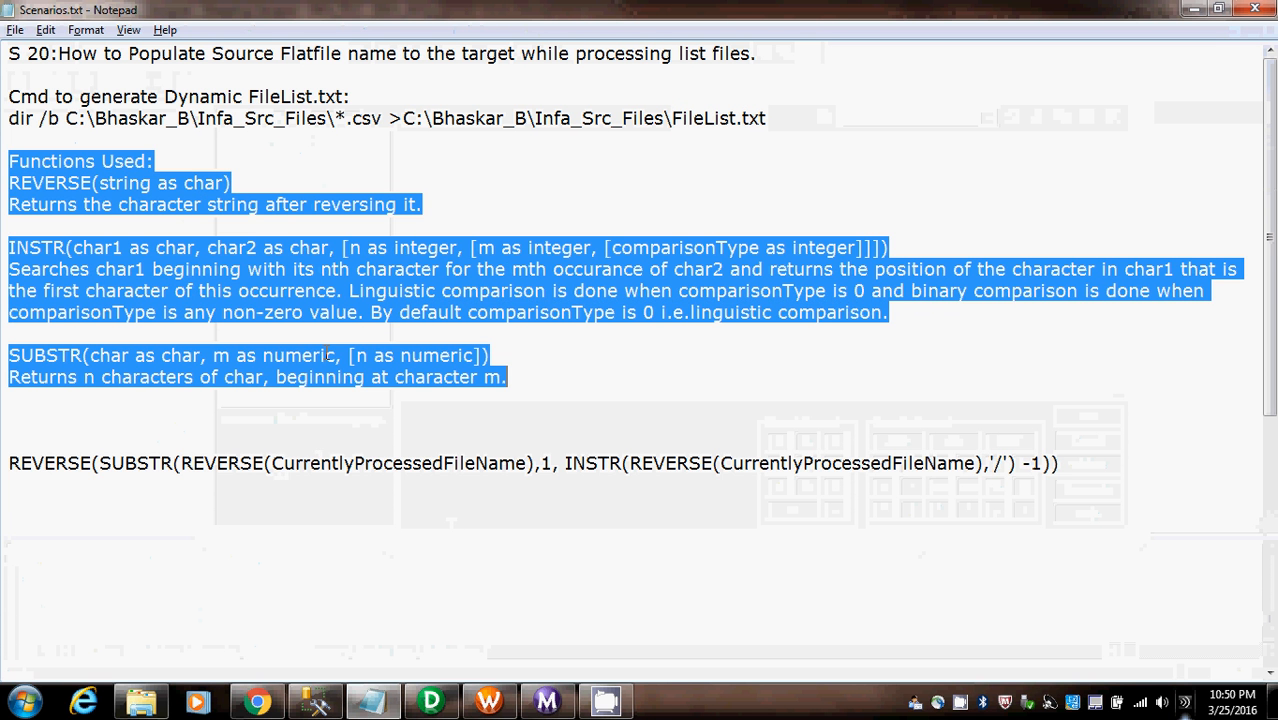
{"action": "double_click", "coordinate": [48, 358]}
{"action": "left_click", "coordinate": [509, 615]}
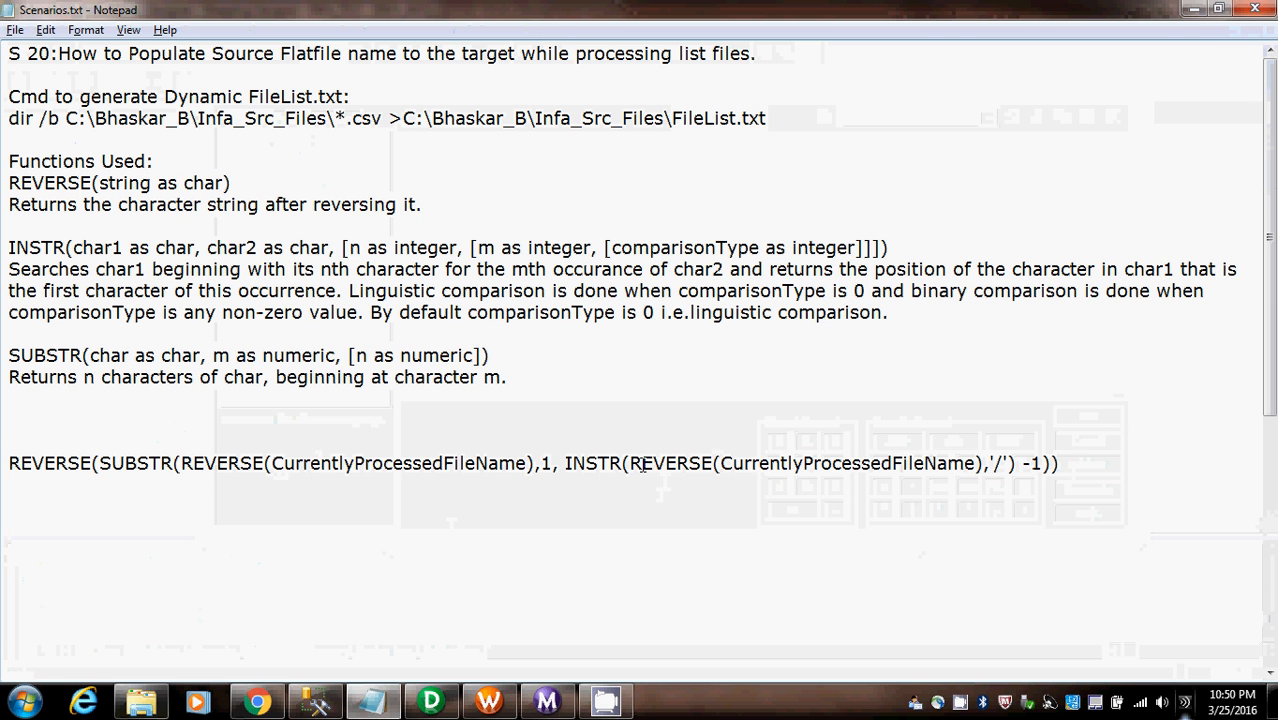
{"action": "left_click_drag", "start_coordinate": [632, 466], "coordinate": [986, 470]}
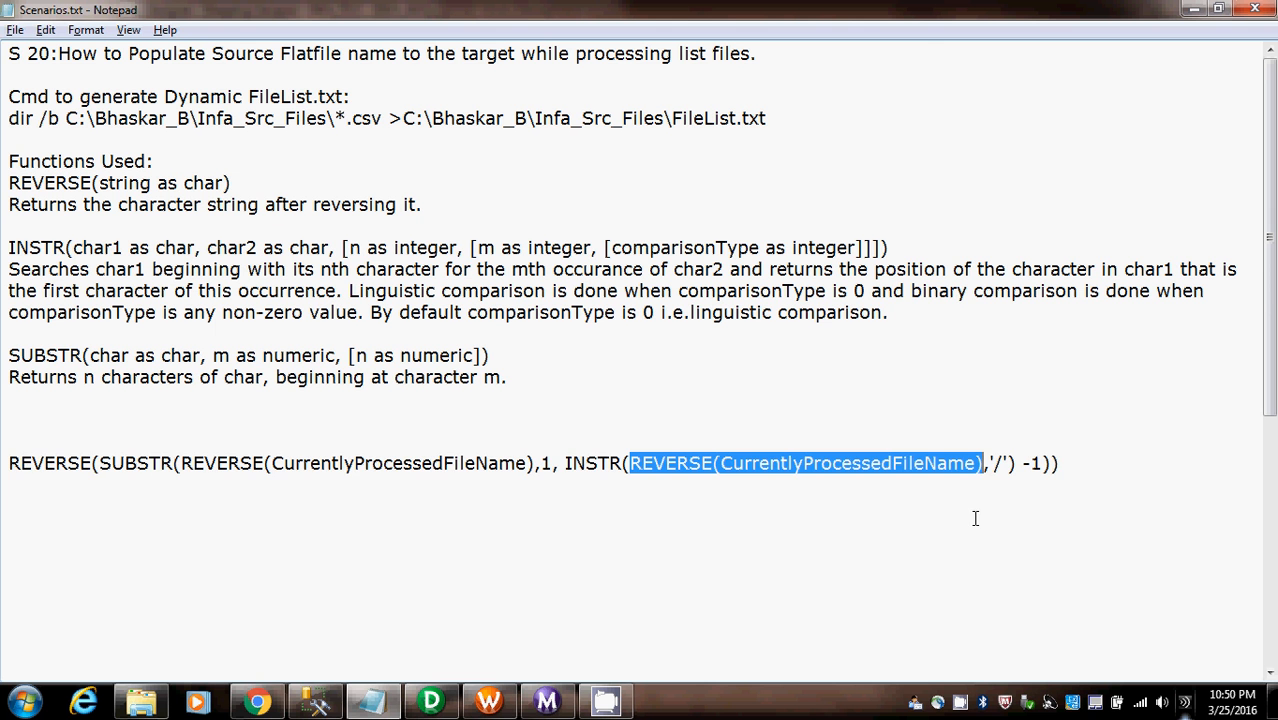
- Copy the full REVERSE(SUBSTR(...)) expression from Notepad into the SQL Server Management Studio query and delete the multi-line version below it
{"action": "left_click_drag", "start_coordinate": [1082, 465], "coordinate": [3, 438]}
{"action": "key", "text": "ctrl+c"}
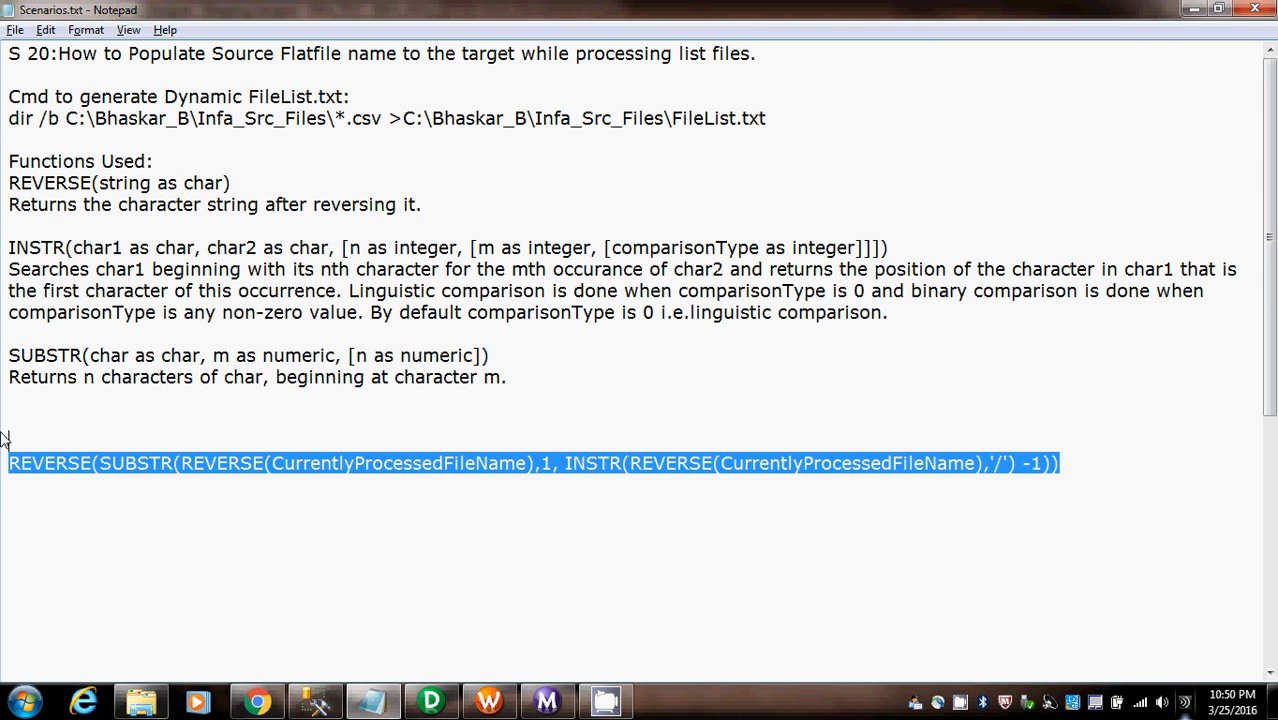
{"action": "left_click", "coordinate": [316, 702]}
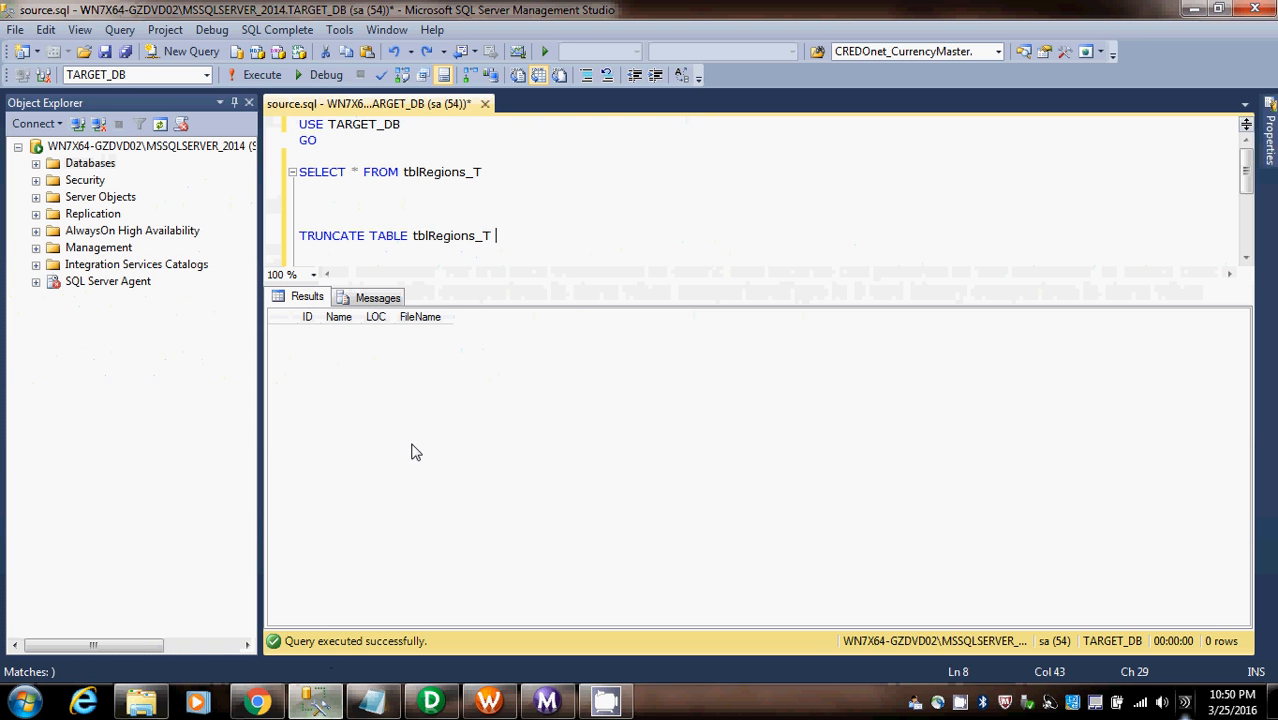
{"action": "left_click", "coordinate": [369, 349]}
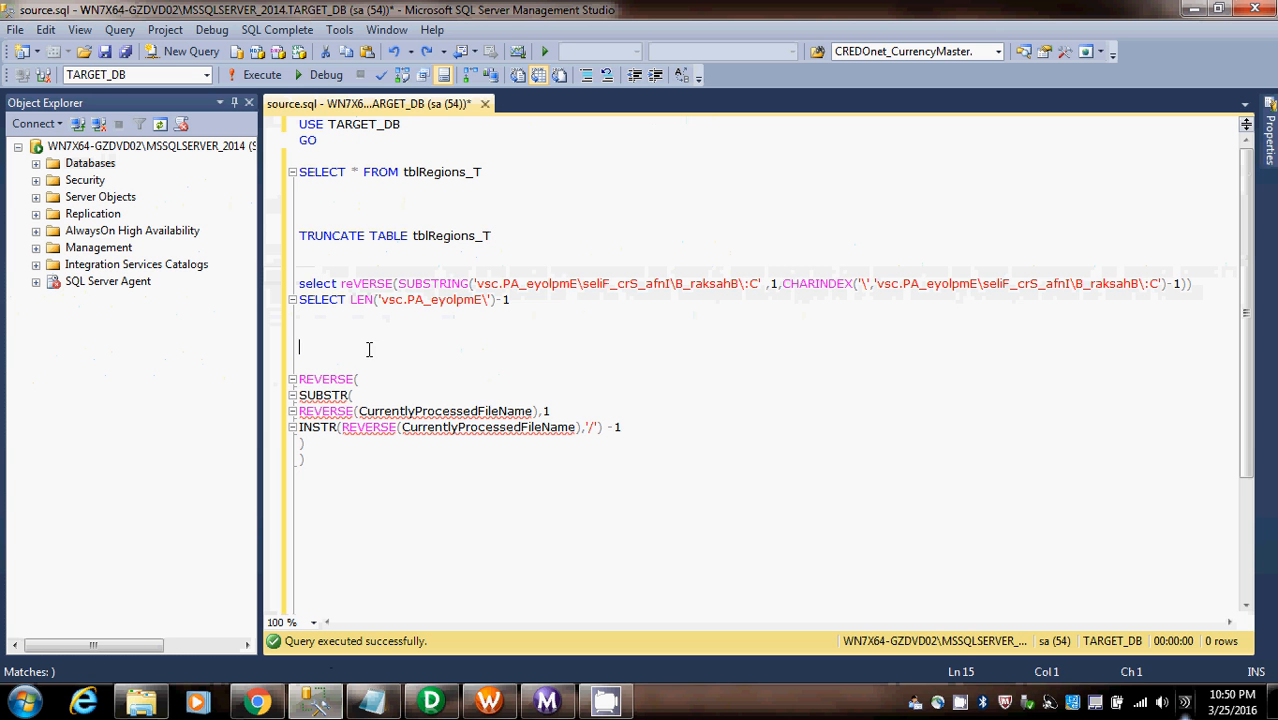
{"action": "key", "text": "ctrl+v"}
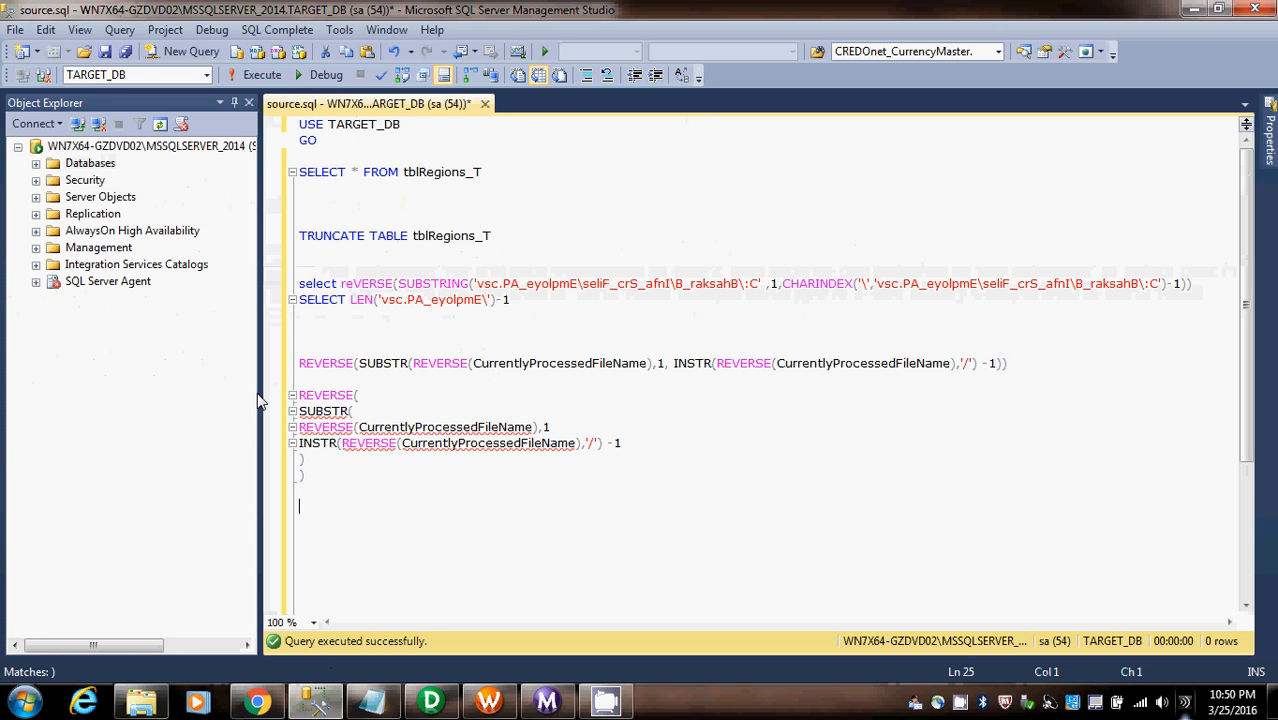
{"action": "left_click_drag", "start_coordinate": [319, 476], "coordinate": [297, 393]}
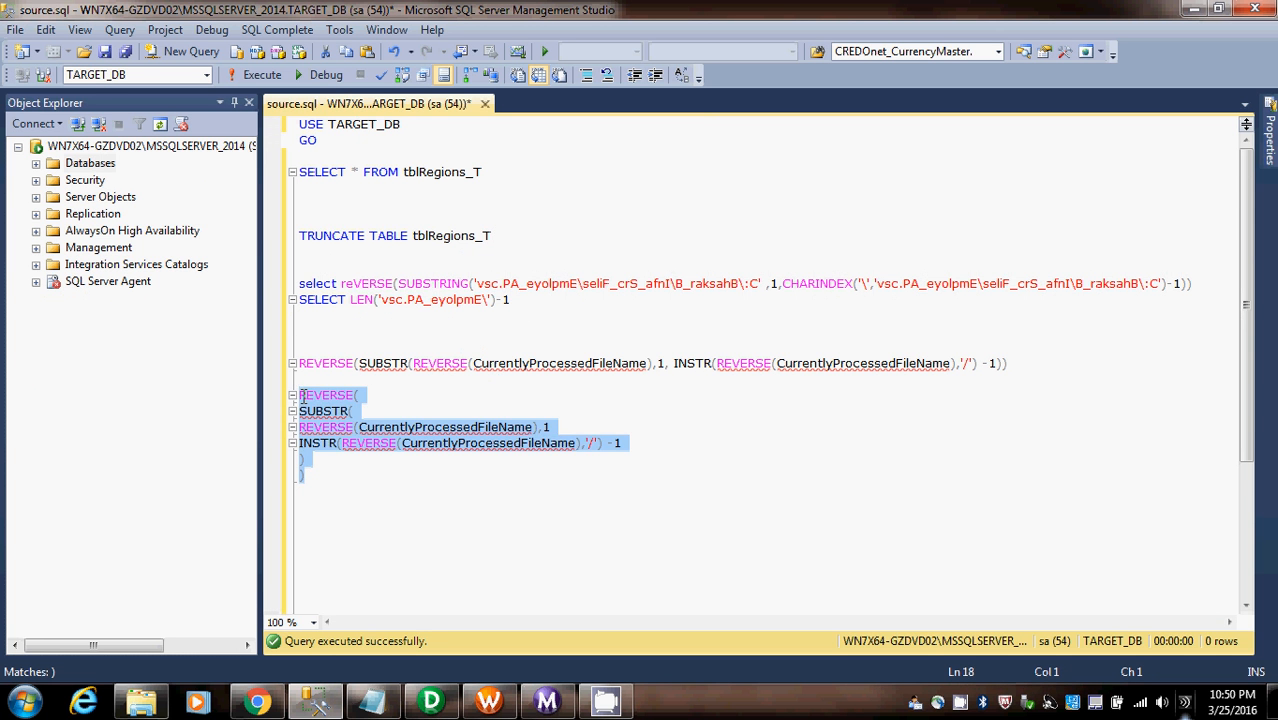
{"action": "key", "text": "Delete"}
- Examine the INSTR part of the pasted expression against the CHARINDEX example, covering the reversed path, the separator and the -1 offset
{"action": "left_click", "coordinate": [719, 306]}
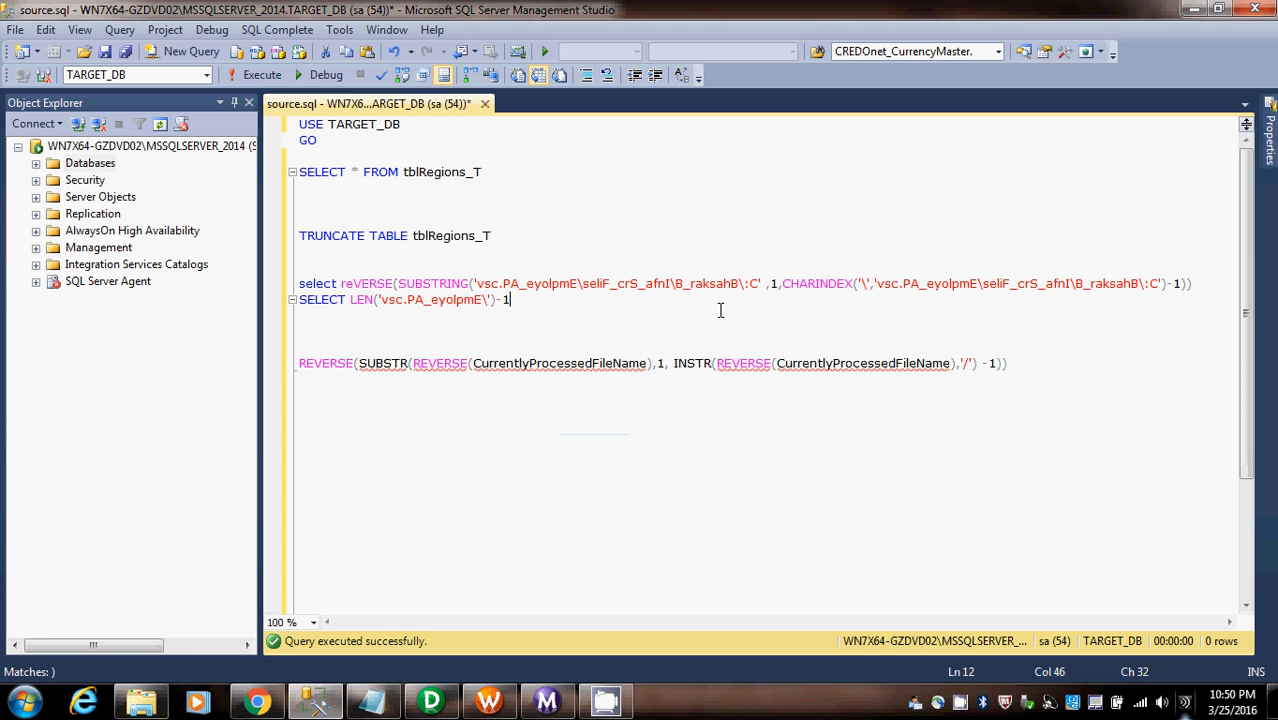
{"action": "left_click_drag", "start_coordinate": [716, 363], "coordinate": [957, 364]}
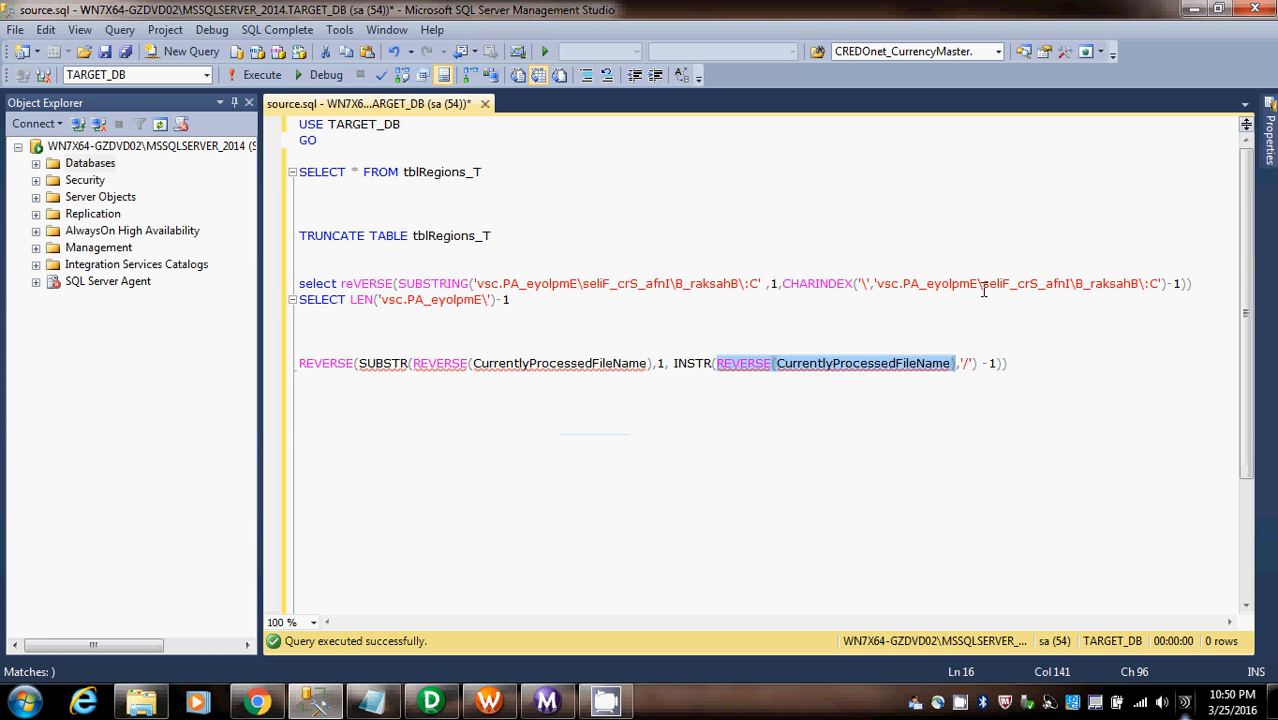
{"action": "left_click_drag", "start_coordinate": [878, 283], "coordinate": [1161, 288]}
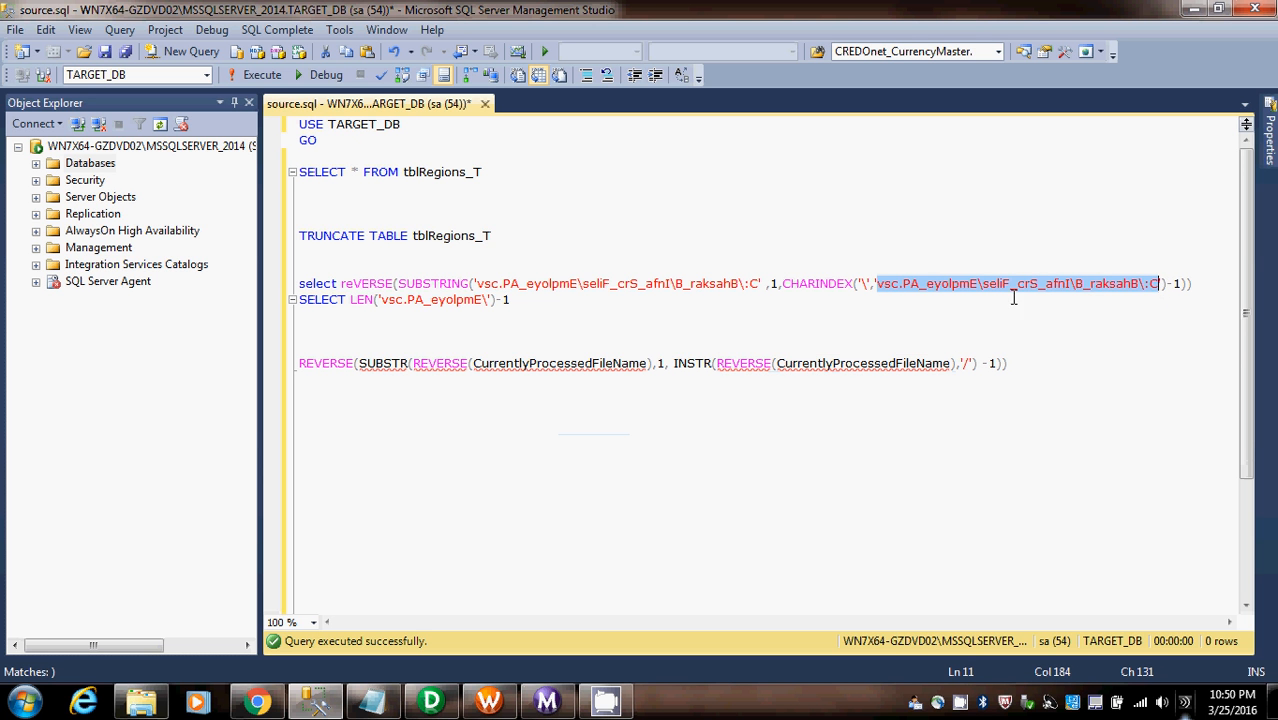
{"action": "double_click", "coordinate": [707, 366]}
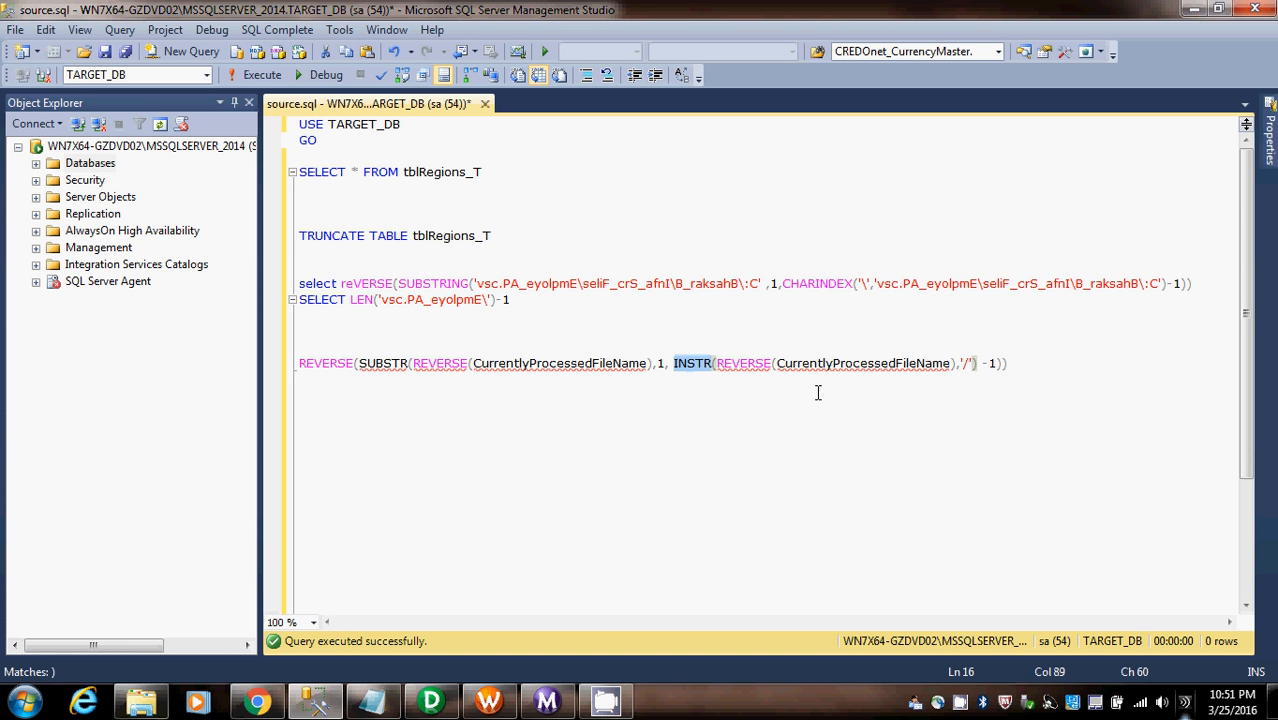
{"action": "left_click", "coordinate": [961, 362]}
{"action": "double_click", "coordinate": [982, 284]}
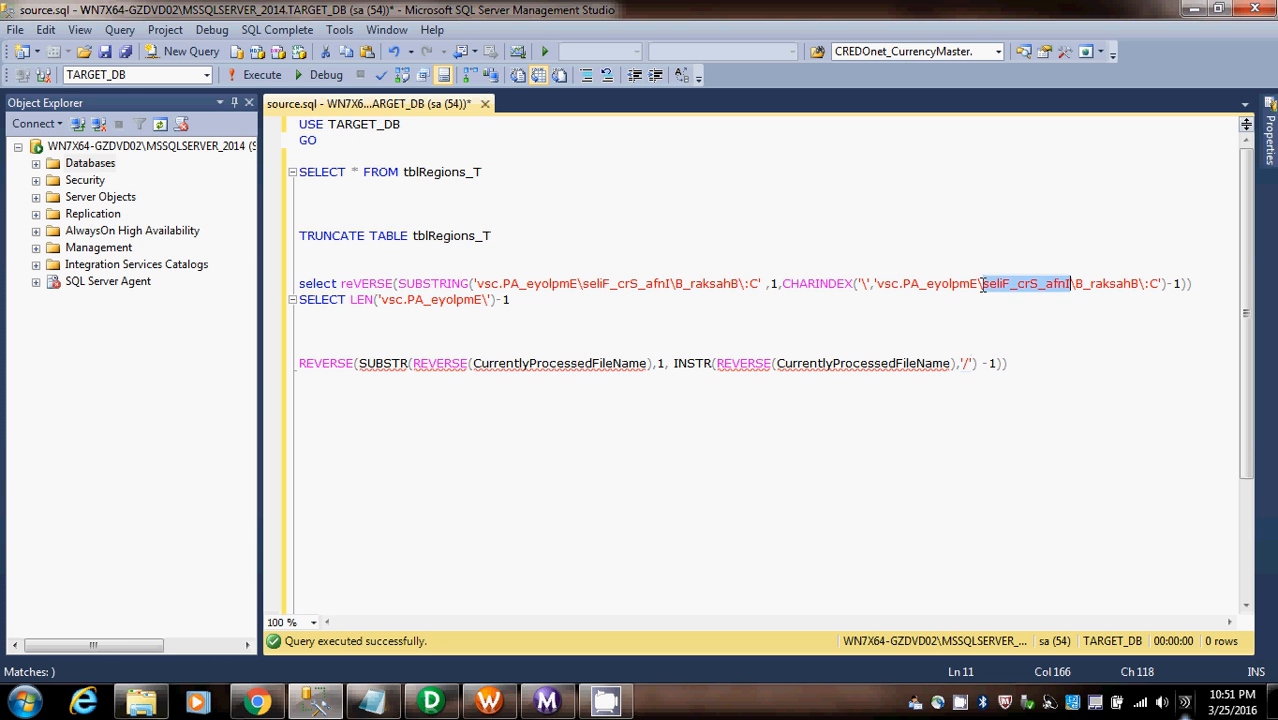
{"action": "left_click", "coordinate": [978, 284]}
{"action": "left_click", "coordinate": [982, 284]}
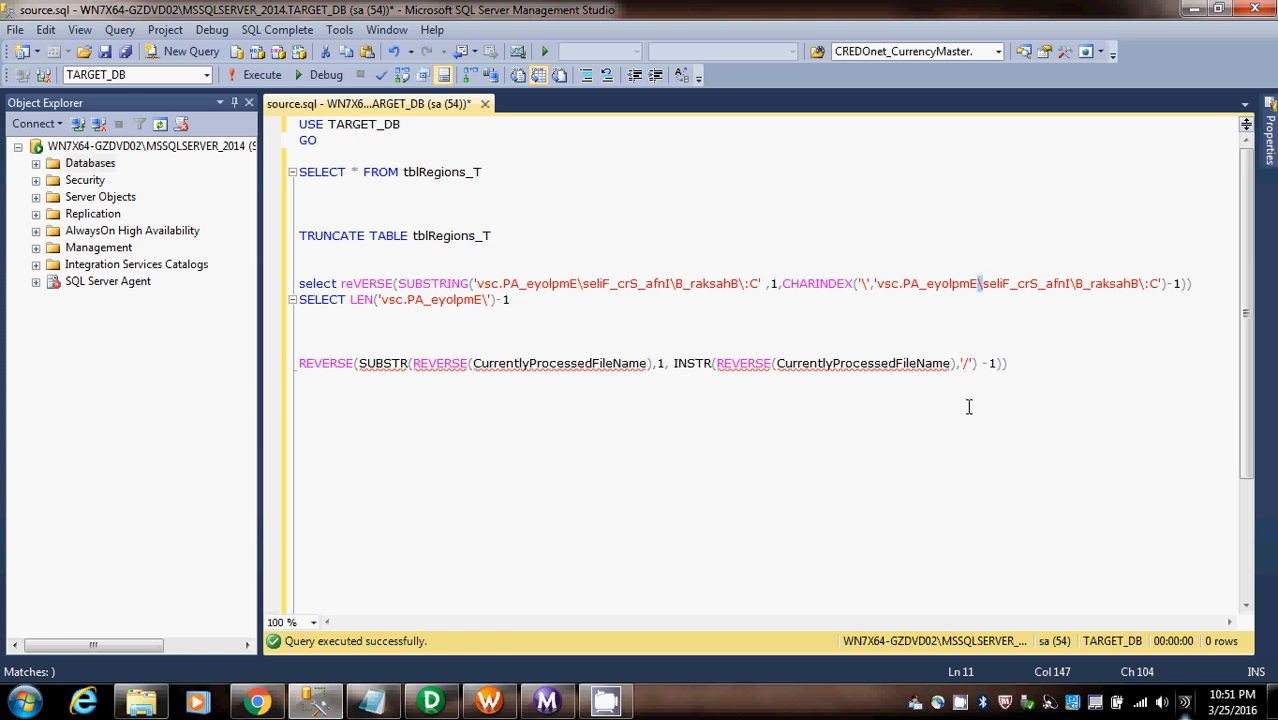
{"action": "left_click_drag", "start_coordinate": [957, 364], "coordinate": [967, 367]}
{"action": "left_click_drag", "start_coordinate": [981, 363], "coordinate": [997, 365]}
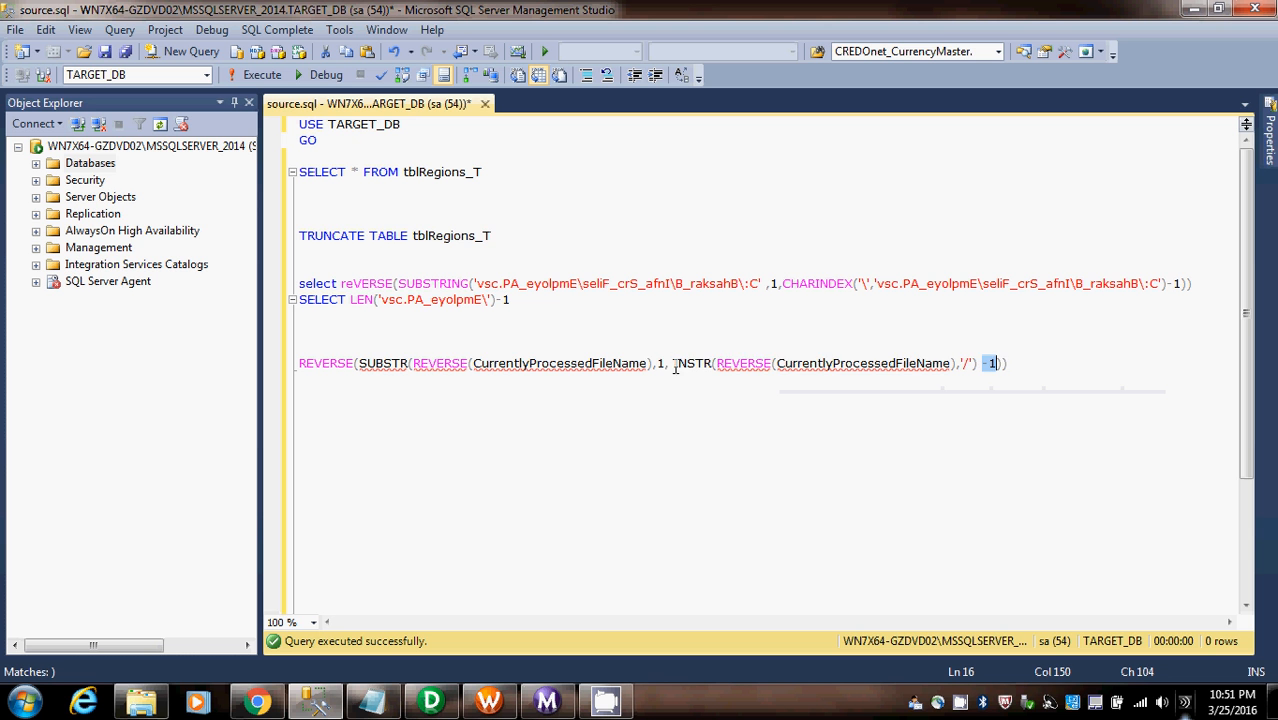
- Examine the SUBSTR arguments: the reversed CurrentlyProcessedFileName, start position 1, and the INSTR-based length
{"action": "left_click_drag", "start_coordinate": [674, 364], "coordinate": [1003, 366]}
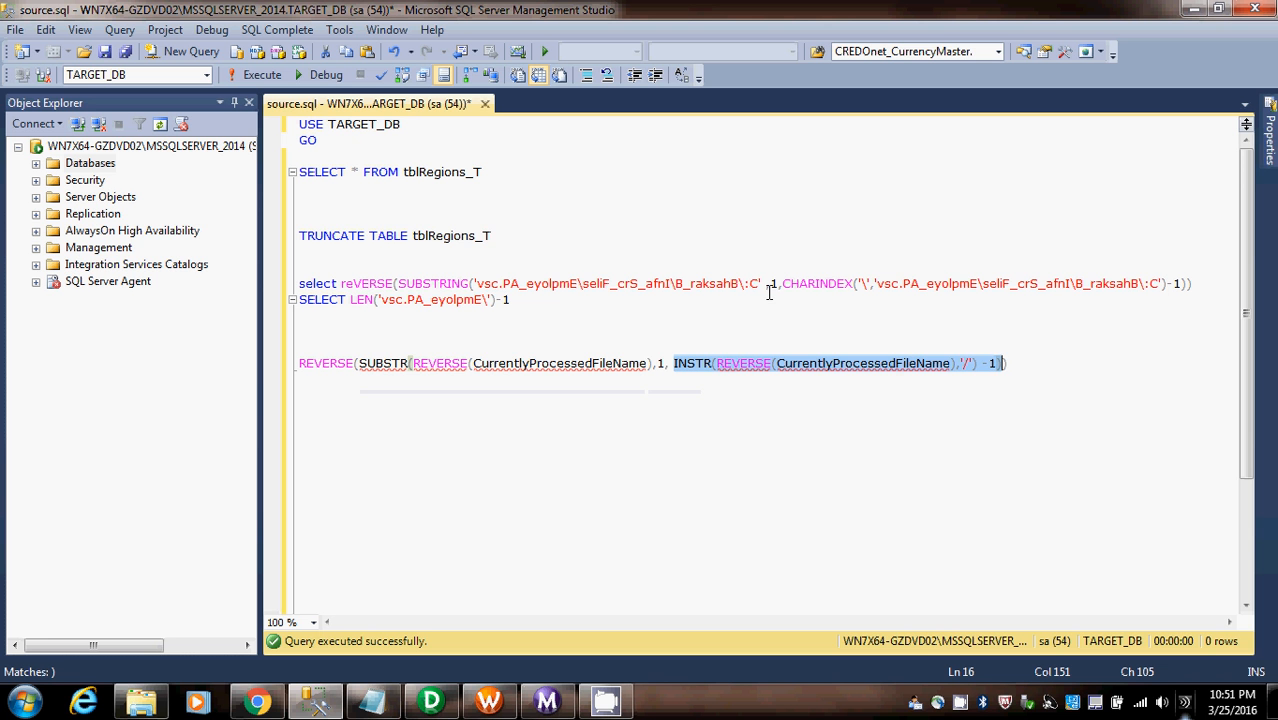
{"action": "double_click", "coordinate": [661, 364]}
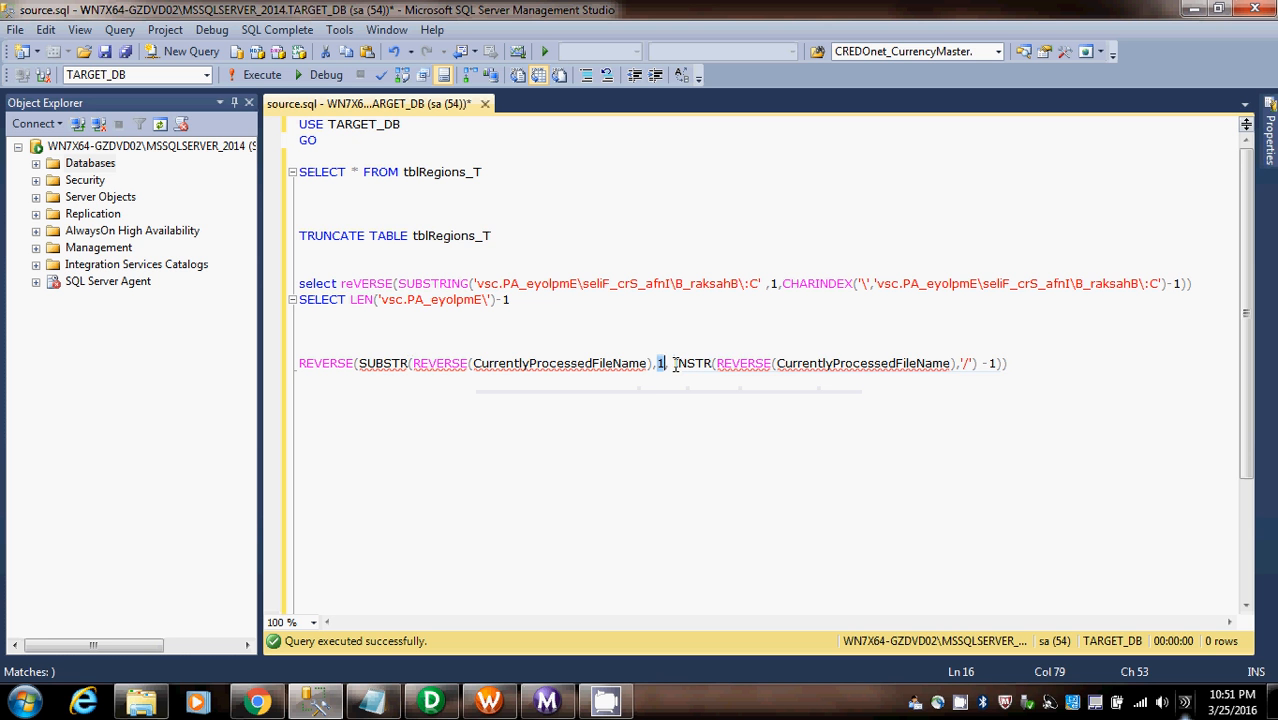
{"action": "left_click_drag", "start_coordinate": [673, 364], "coordinate": [1000, 363]}
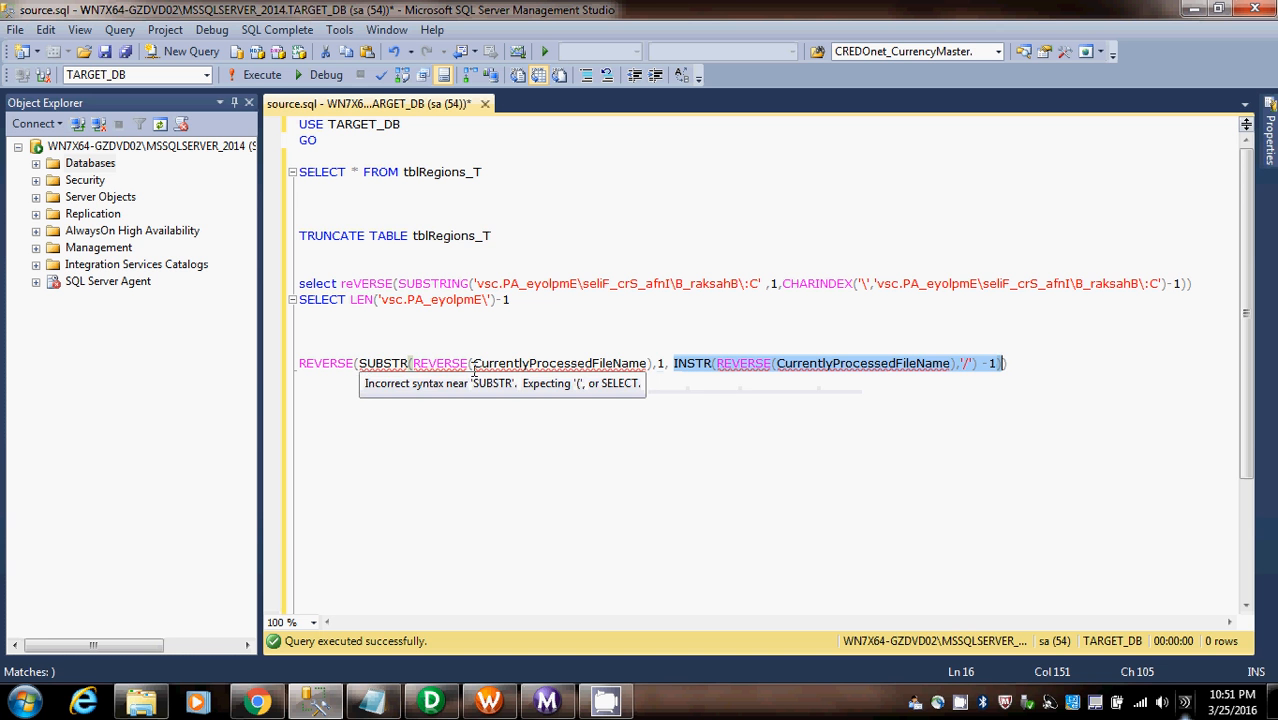
{"action": "left_click", "coordinate": [359, 363]}
{"action": "left_click_drag", "start_coordinate": [413, 365], "coordinate": [650, 363]}
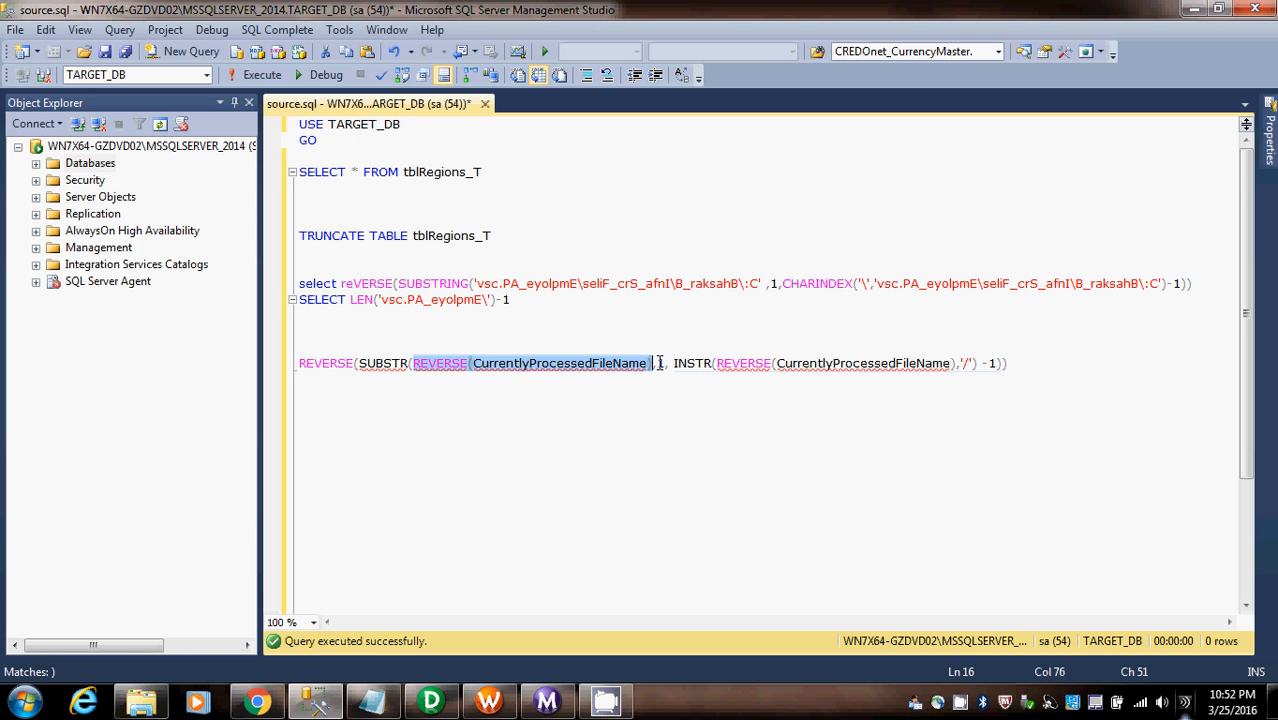
{"action": "left_click", "coordinate": [660, 363]}
{"action": "left_click_drag", "start_coordinate": [674, 363], "coordinate": [999, 366]}
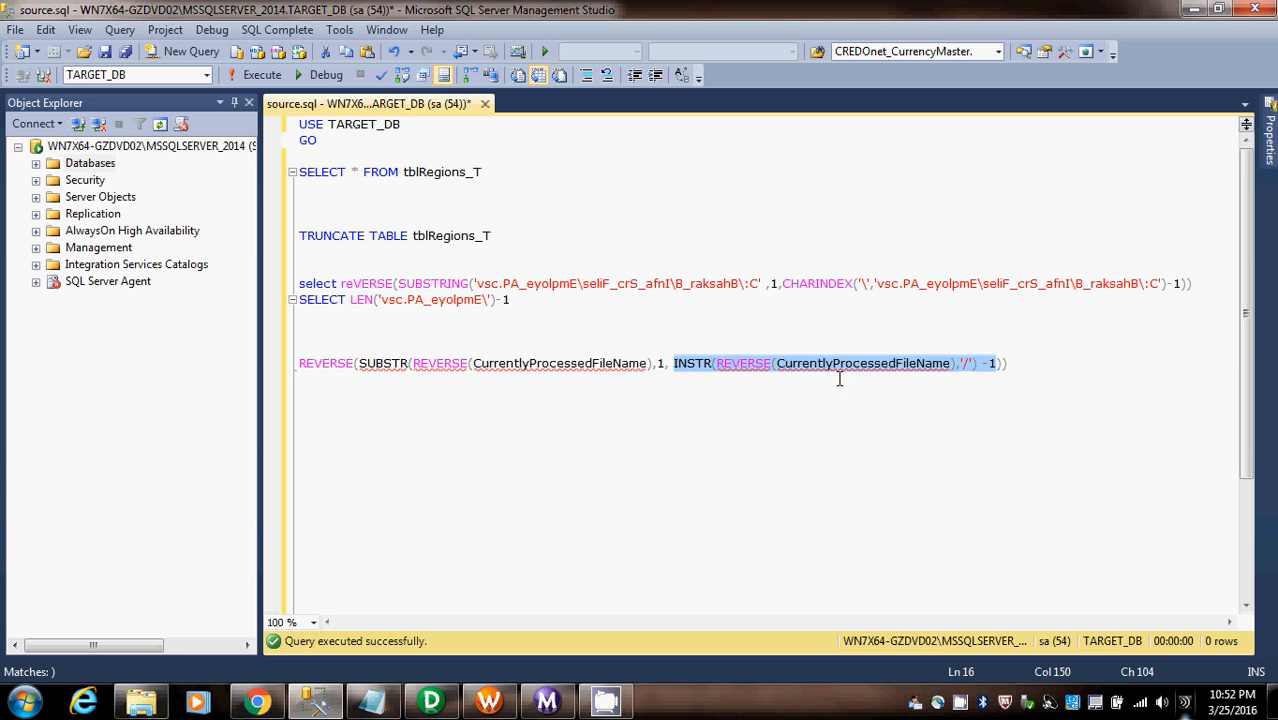
- Run the select reVERSE(SUBSTRING(...)) example query to check the extracted file name, then hide the results
{"action": "mouse_move", "coordinate": [790, 370]}
{"action": "left_click", "coordinate": [577, 384]}
{"action": "double_click", "coordinate": [342, 362]}
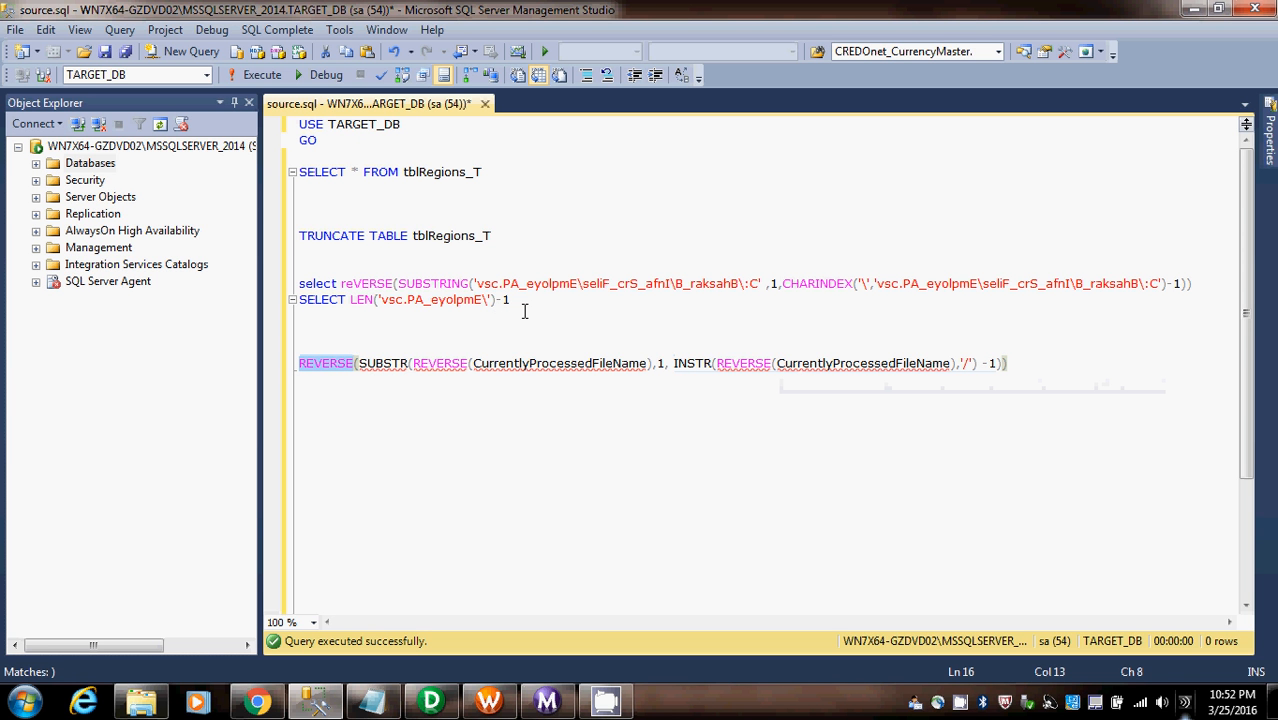
{"action": "left_click_drag", "start_coordinate": [1196, 284], "coordinate": [299, 284]}
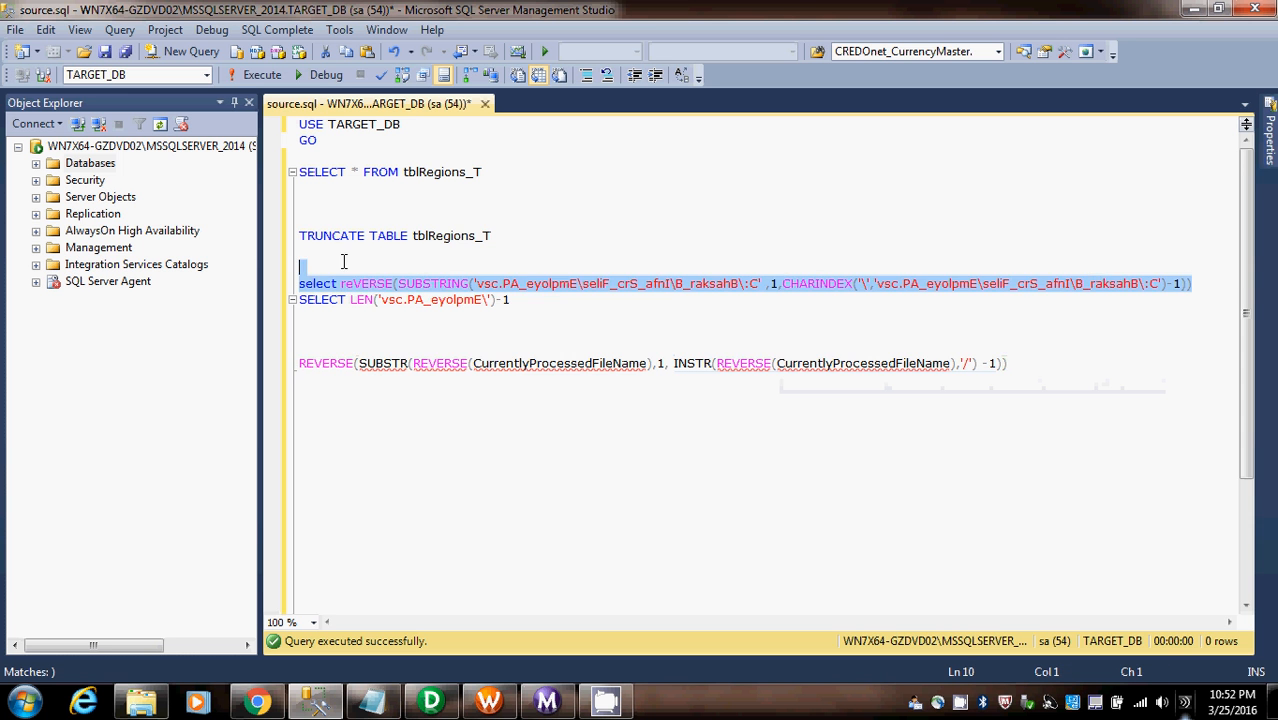
{"action": "key", "text": "F5"}
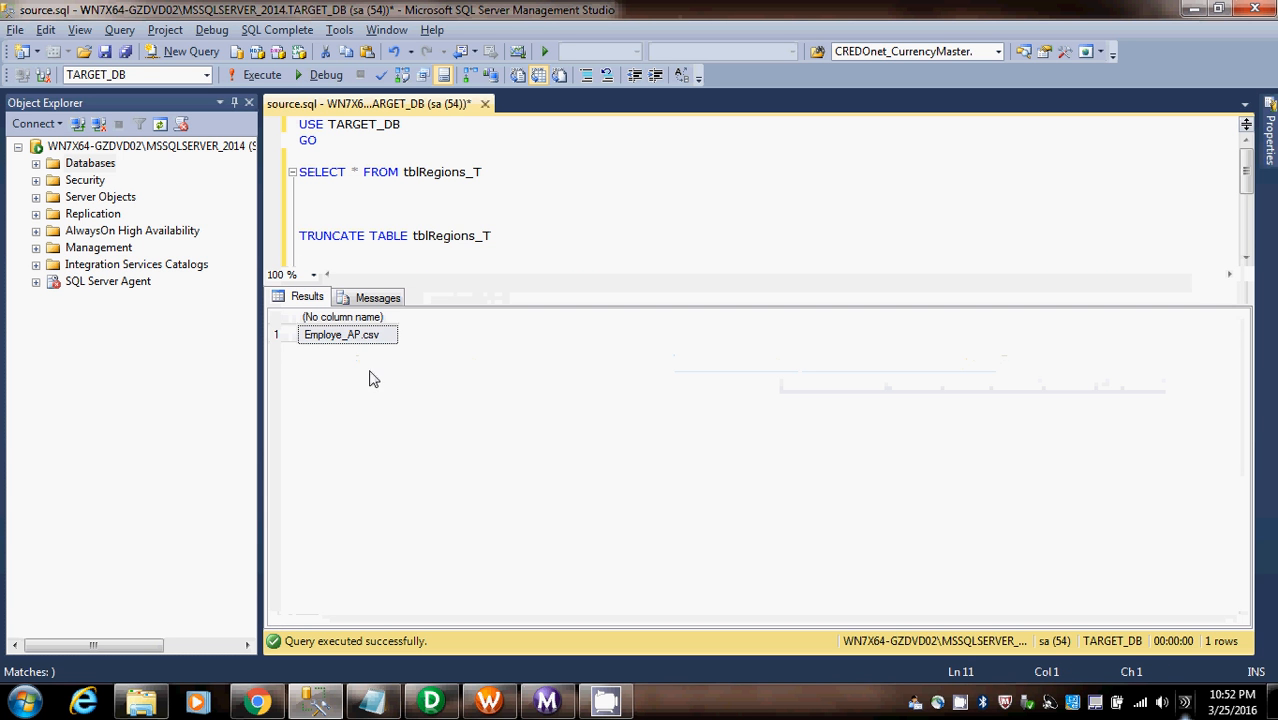
{"action": "key", "text": "ctrl+r"}
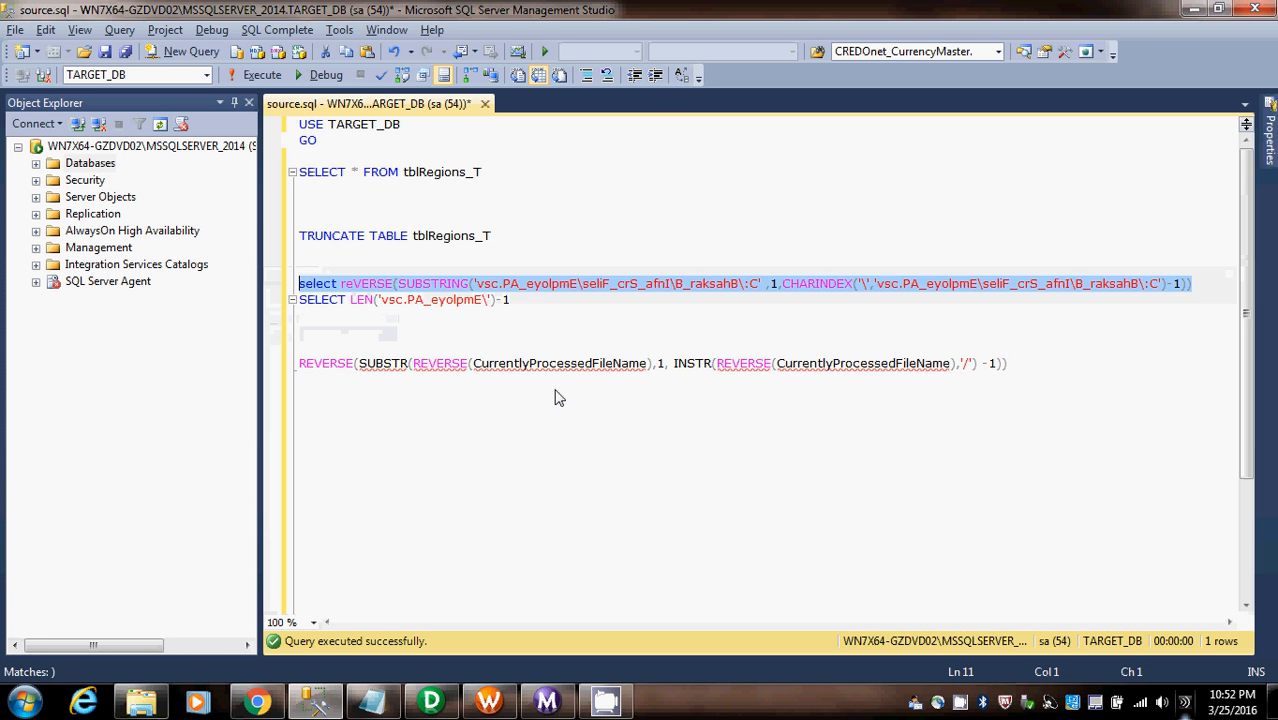
- Copy the REVERSE(SUBSTR(...)) expression into the FIleName formula of EXPTRANS in PowerCenter Designer, remove the leading blank line and validate it
{"action": "left_click", "coordinate": [591, 363]}
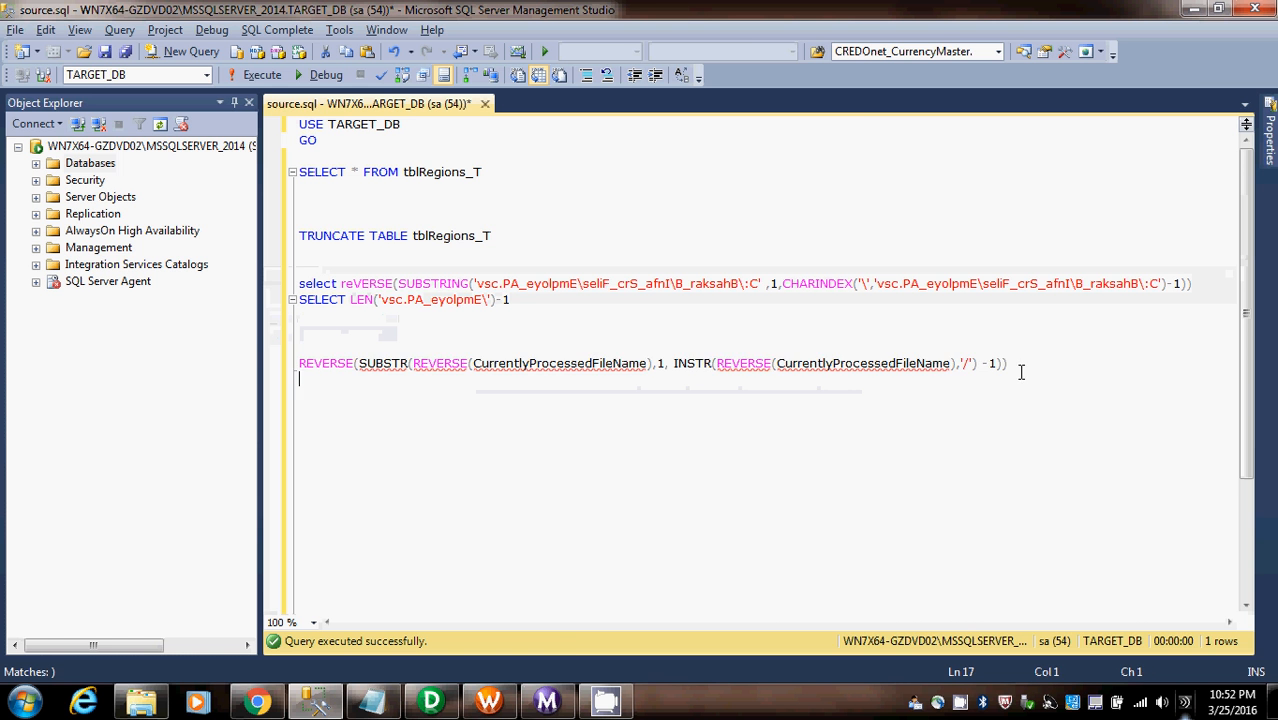
{"action": "left_click_drag", "start_coordinate": [1018, 371], "coordinate": [114, 354]}
{"action": "key", "text": "ctrl+c"}
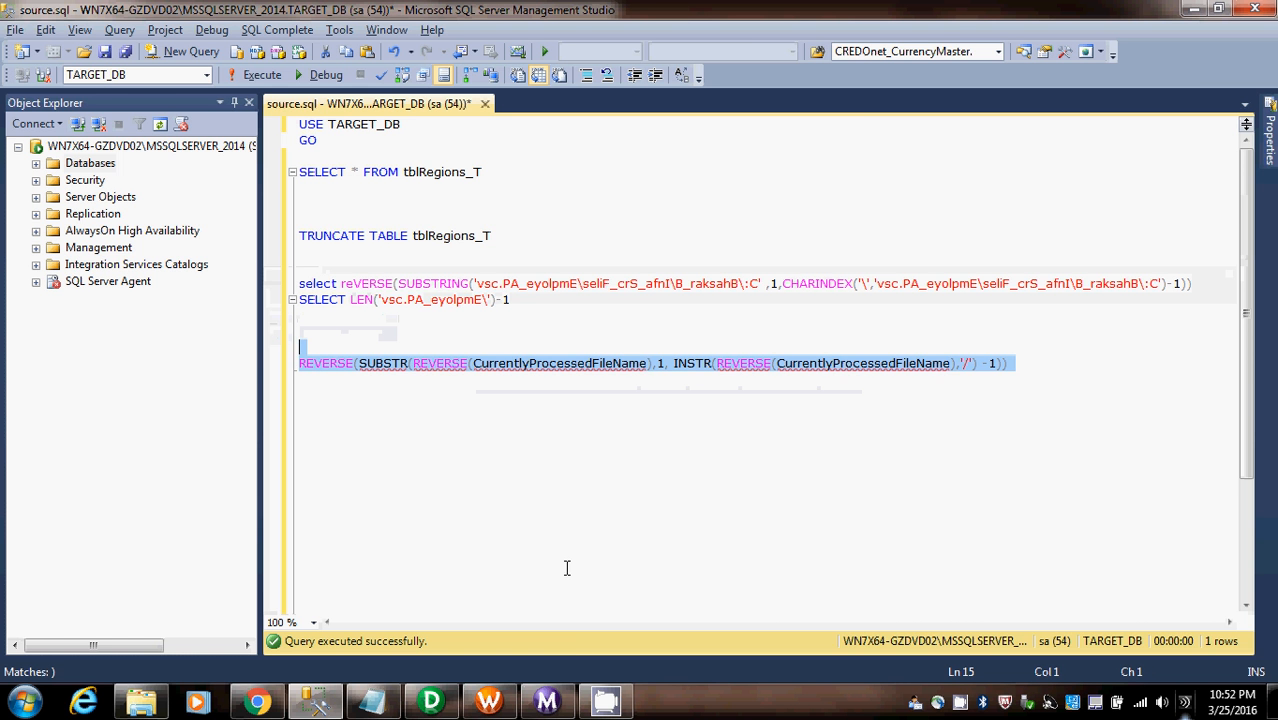
{"action": "left_click", "coordinate": [437, 704]}
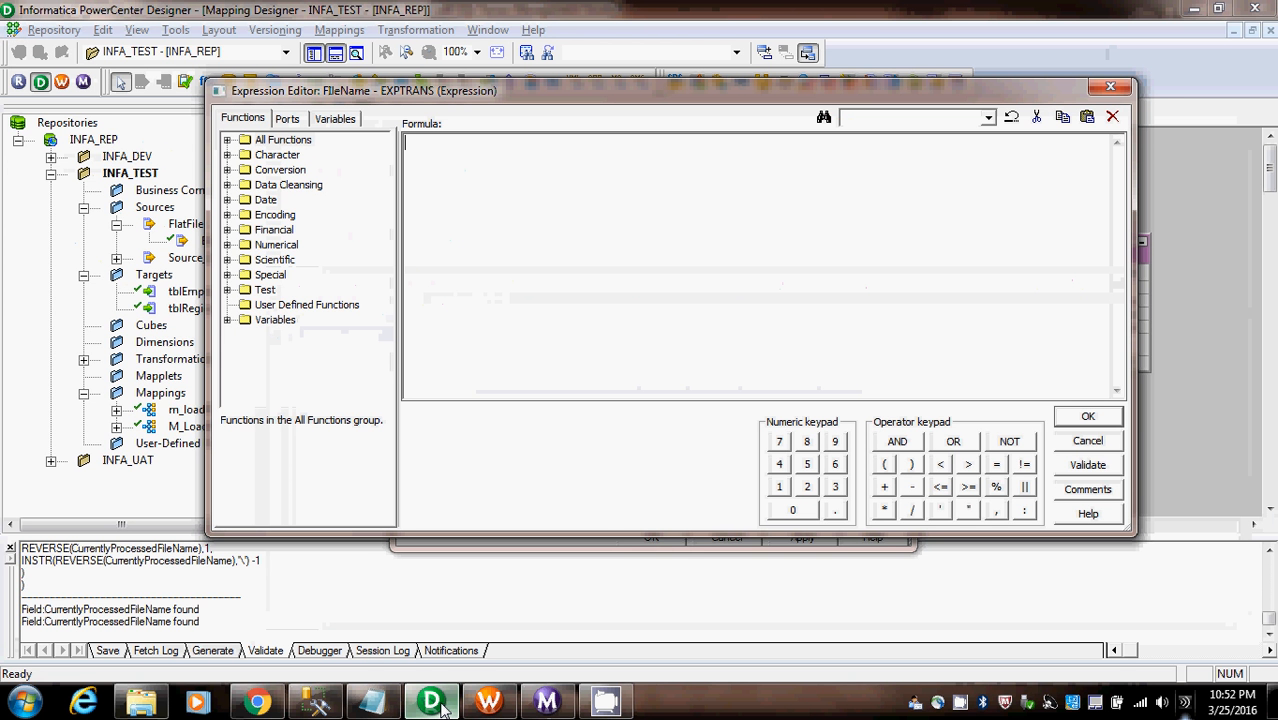
{"action": "key", "text": "ctrl+v"}
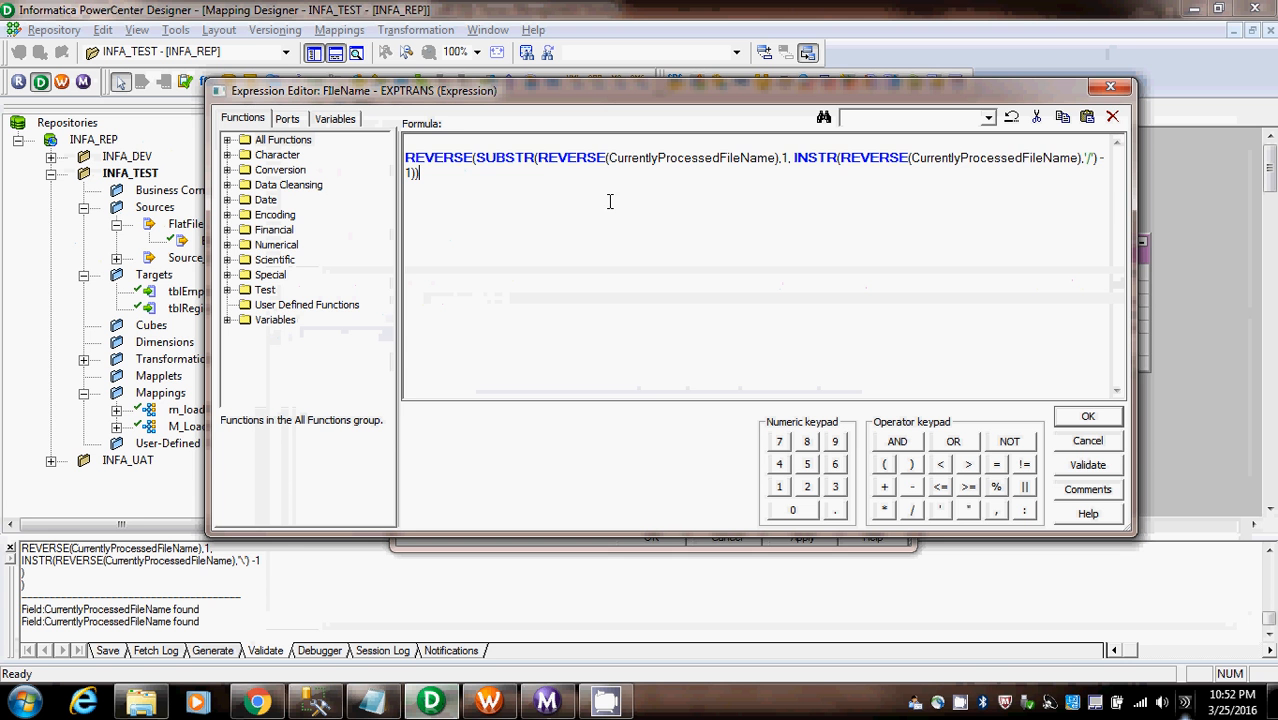
{"action": "key", "text": "Delete"}
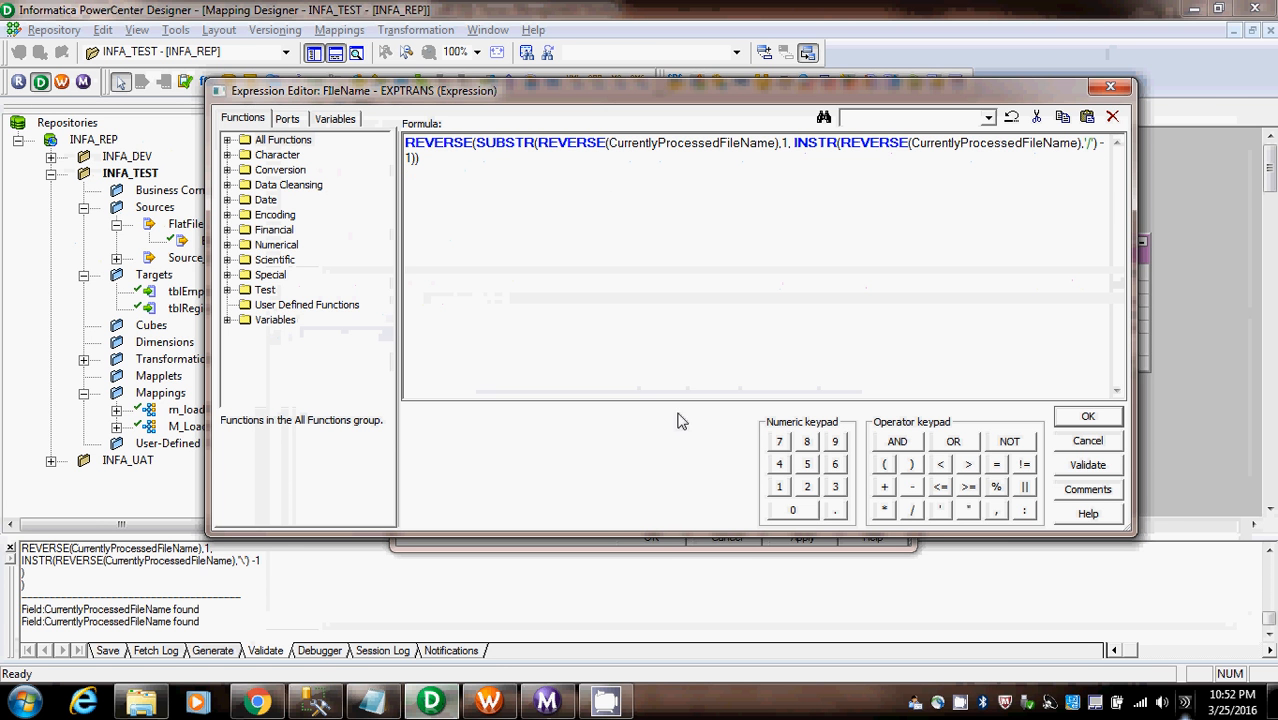
{"action": "left_click", "coordinate": [1098, 464]}
{"action": "left_click", "coordinate": [743, 364]}
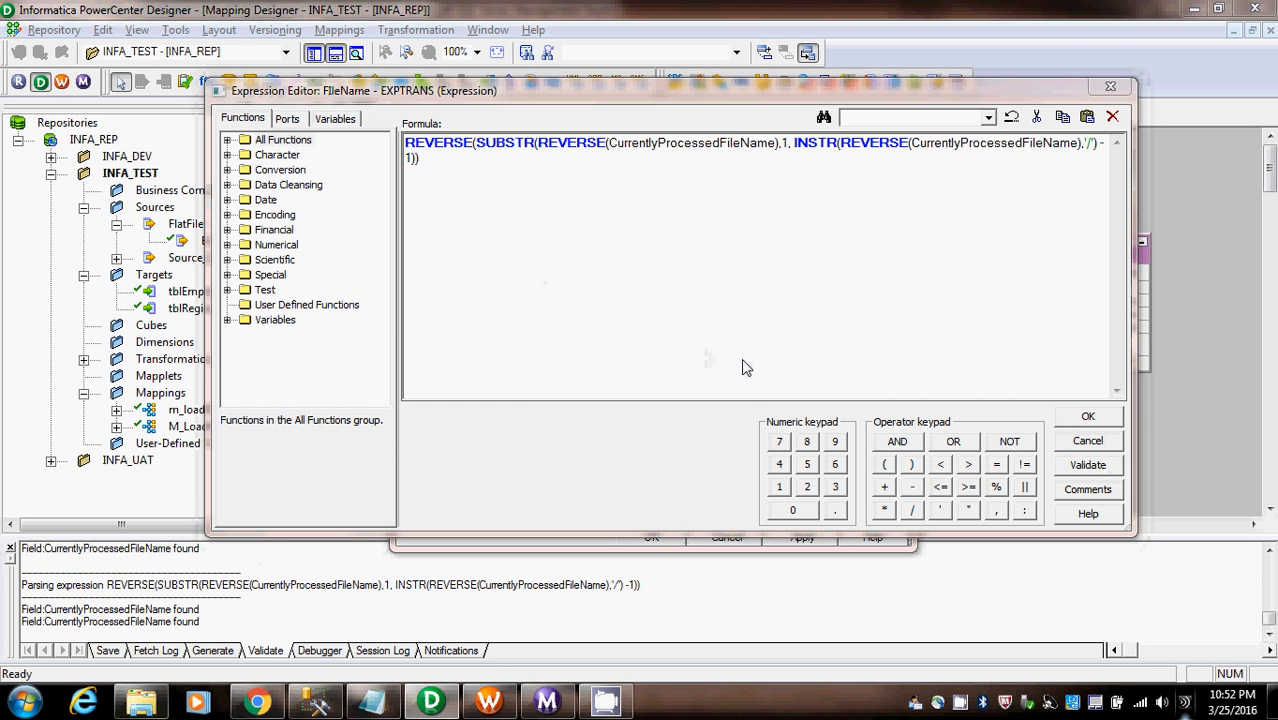
- Accept the EXPTRANS changes, link its FIleName port to FileName in tblRegions_T, and save the mapping
{"action": "left_click", "coordinate": [1086, 416]}
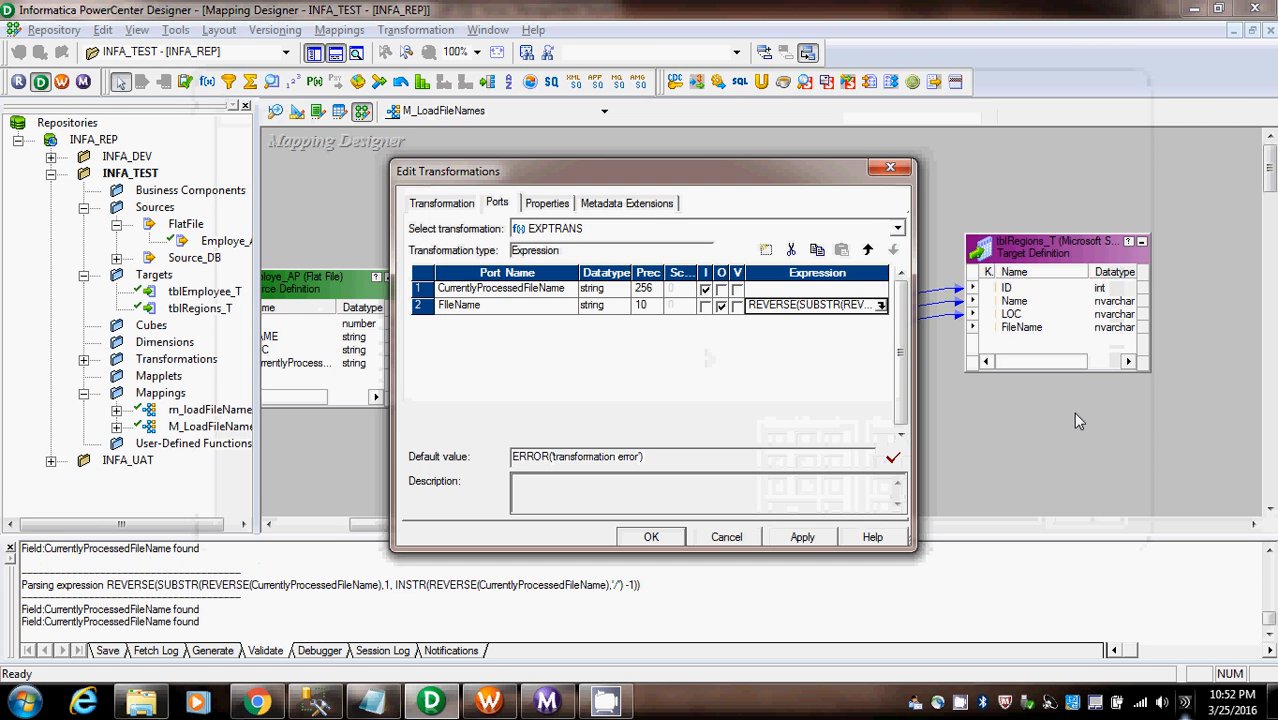
{"action": "left_click", "coordinate": [651, 537]}
{"action": "left_click_drag", "start_coordinate": [768, 437], "coordinate": [1040, 330]}
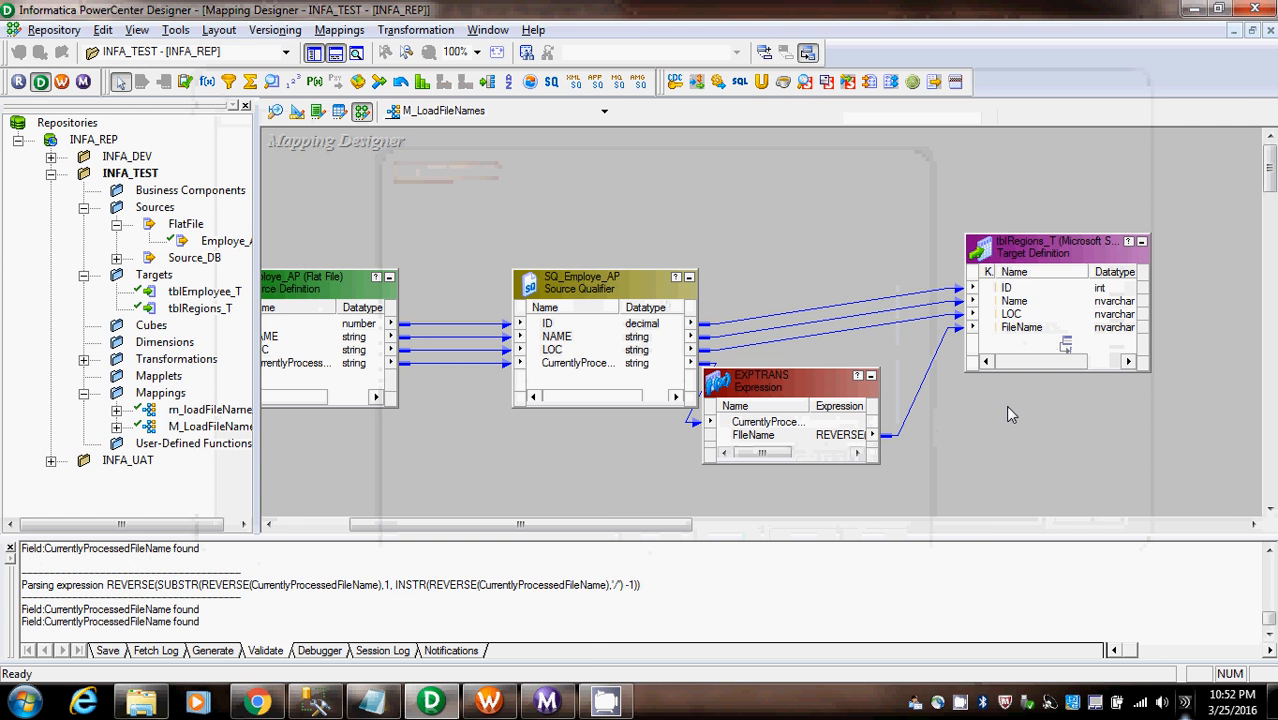
{"action": "key", "text": "ctrl+s"}
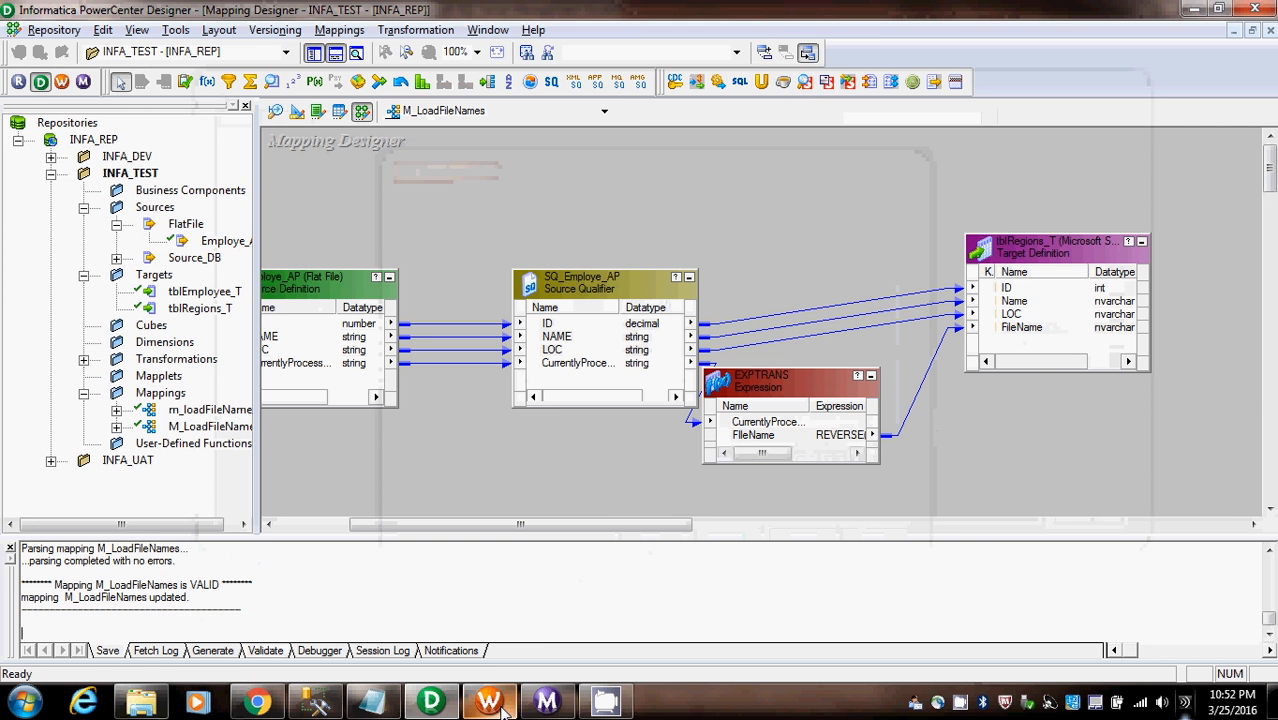
- Switch to Workflow Manager, refresh the mapping of session s_M_LoadFileNames and save the workflow
{"action": "left_click", "coordinate": [503, 708]}
{"action": "right_click", "coordinate": [648, 220]}
{"action": "right_click", "coordinate": [651, 234]}
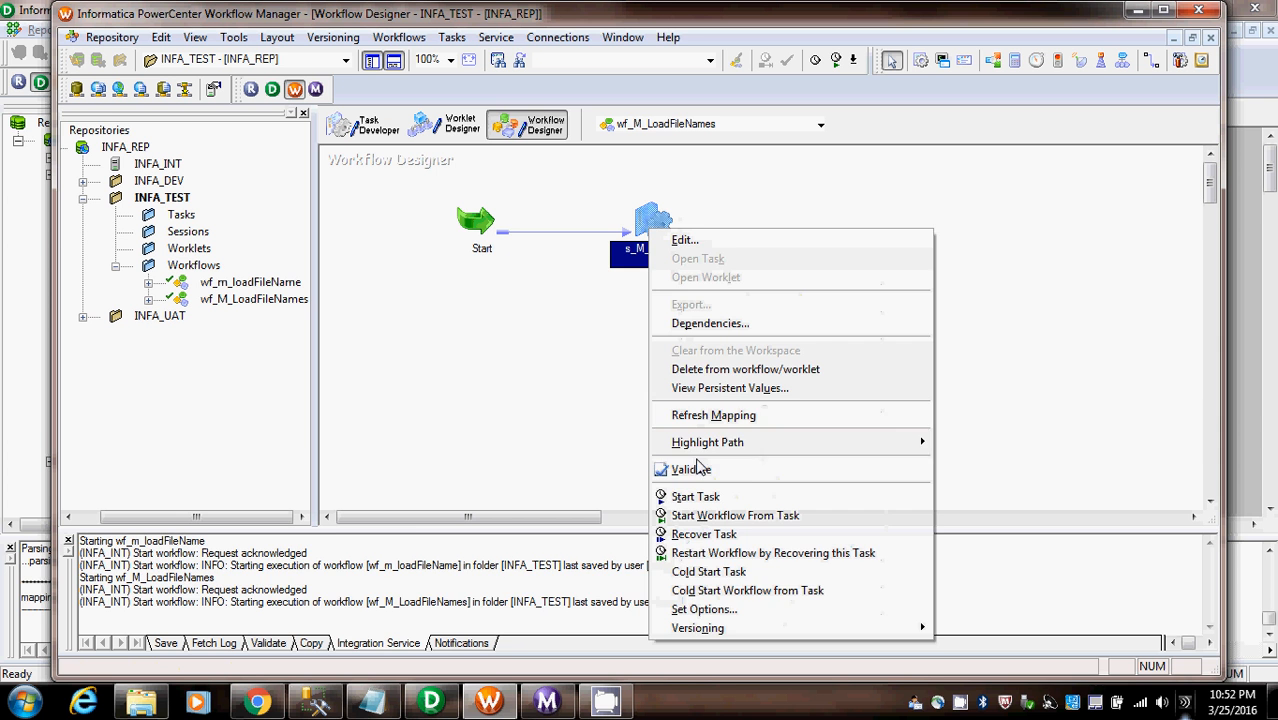
{"action": "left_click", "coordinate": [660, 417]}
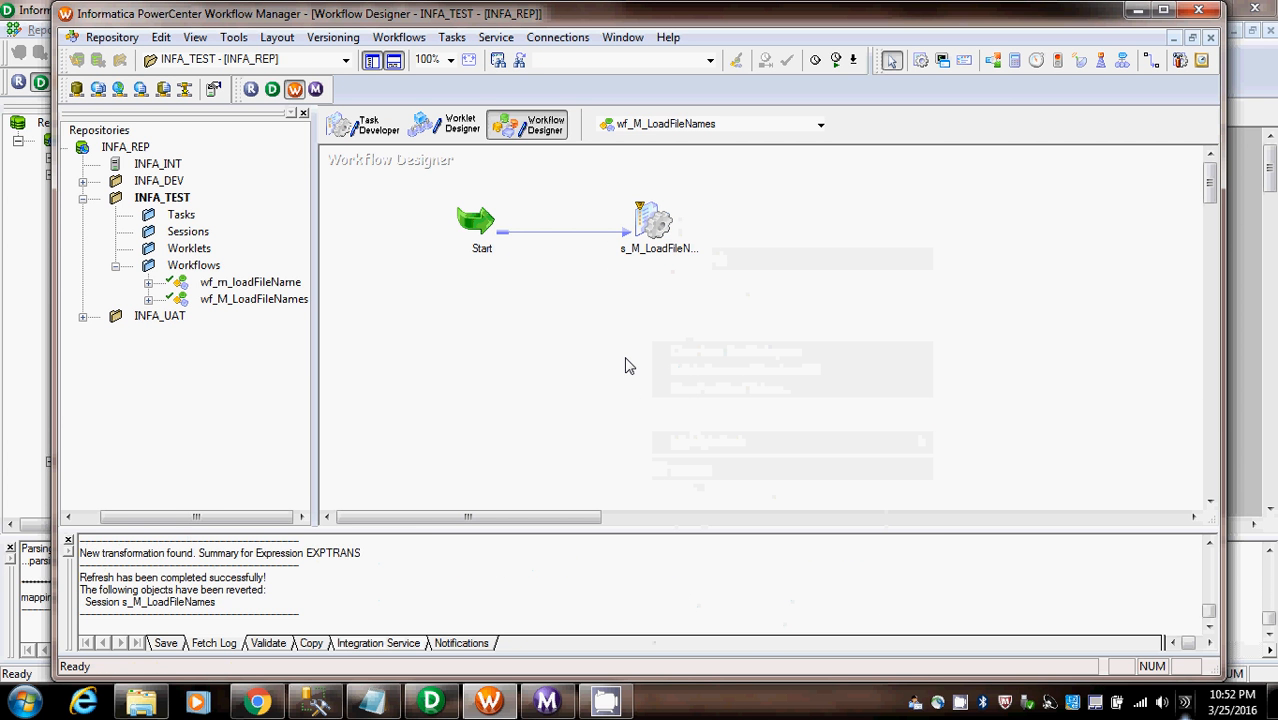
{"action": "key", "text": "ctrl+s"}
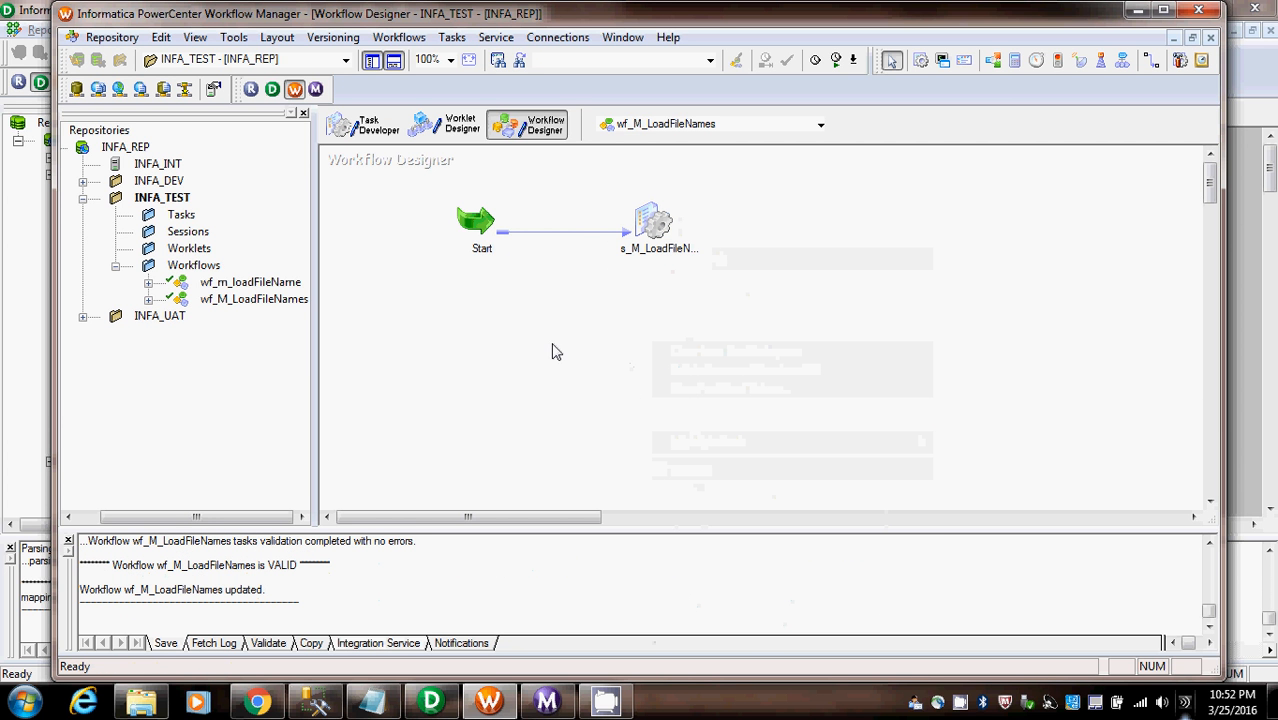
- Switch to Workflow Monitor and restart the s_M_LoadFileNames task
{"action": "left_click", "coordinate": [546, 702]}
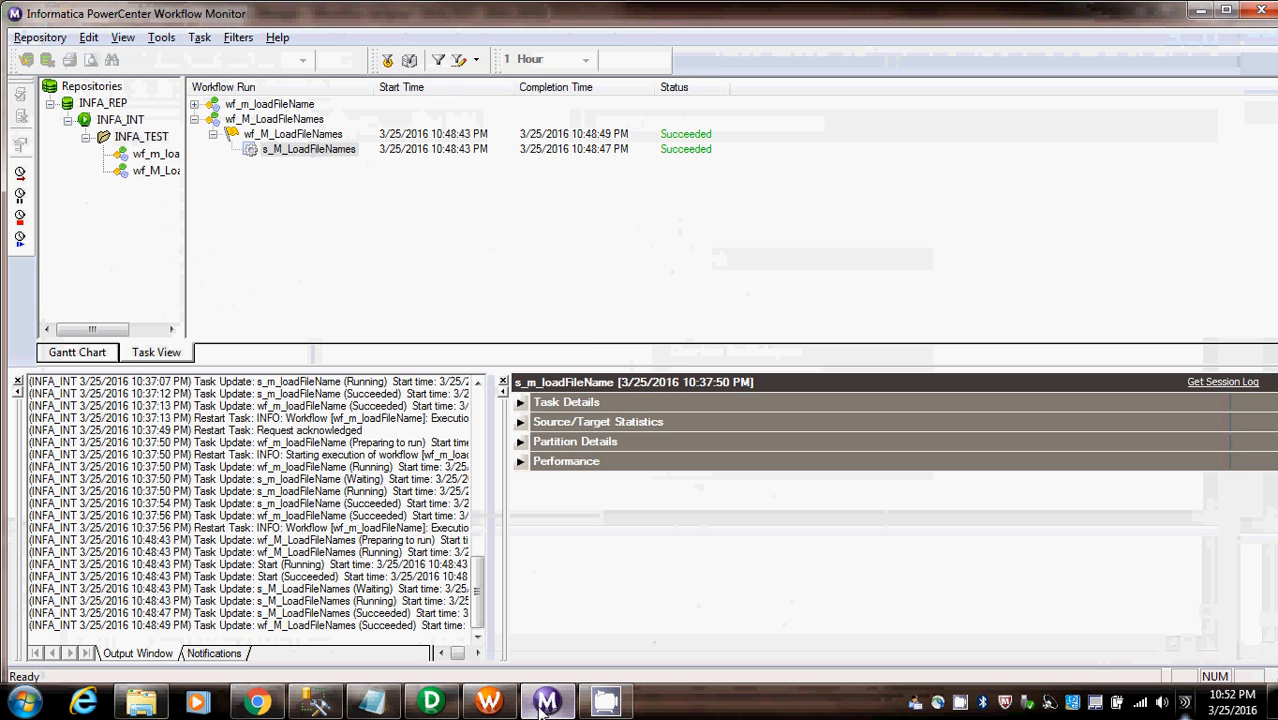
{"action": "right_click", "coordinate": [316, 149]}
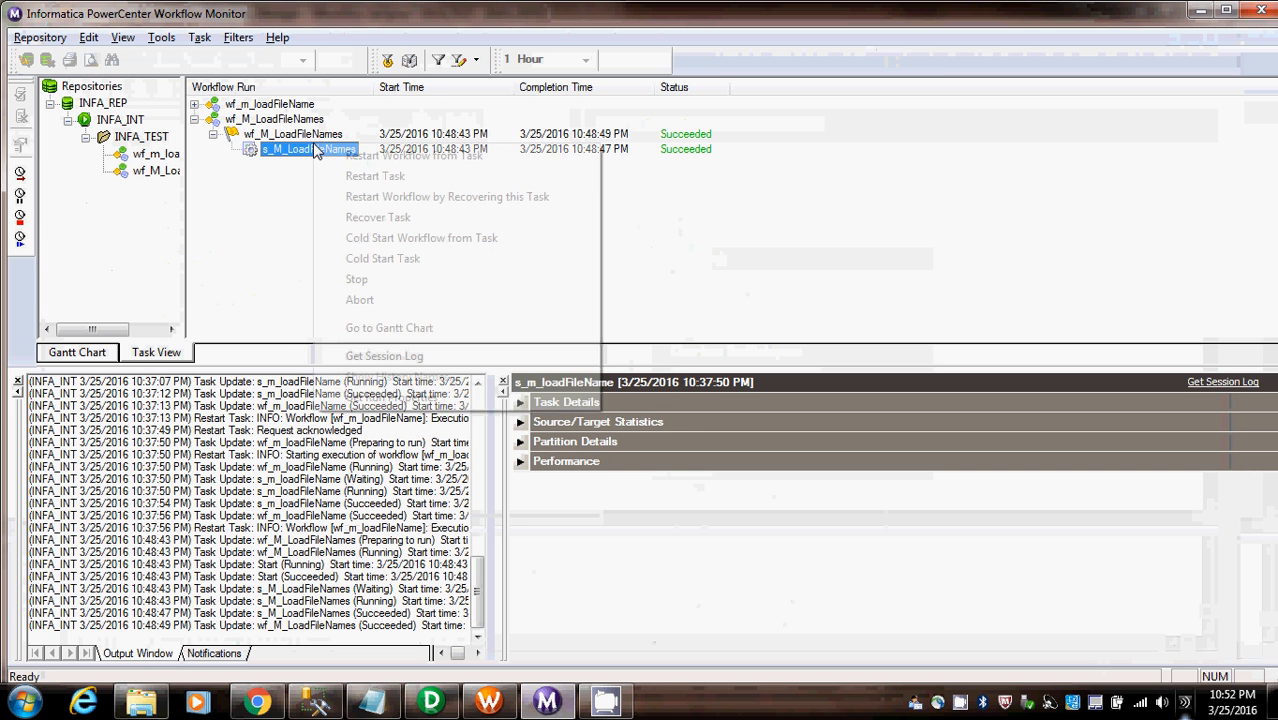
{"action": "left_click", "coordinate": [382, 179]}
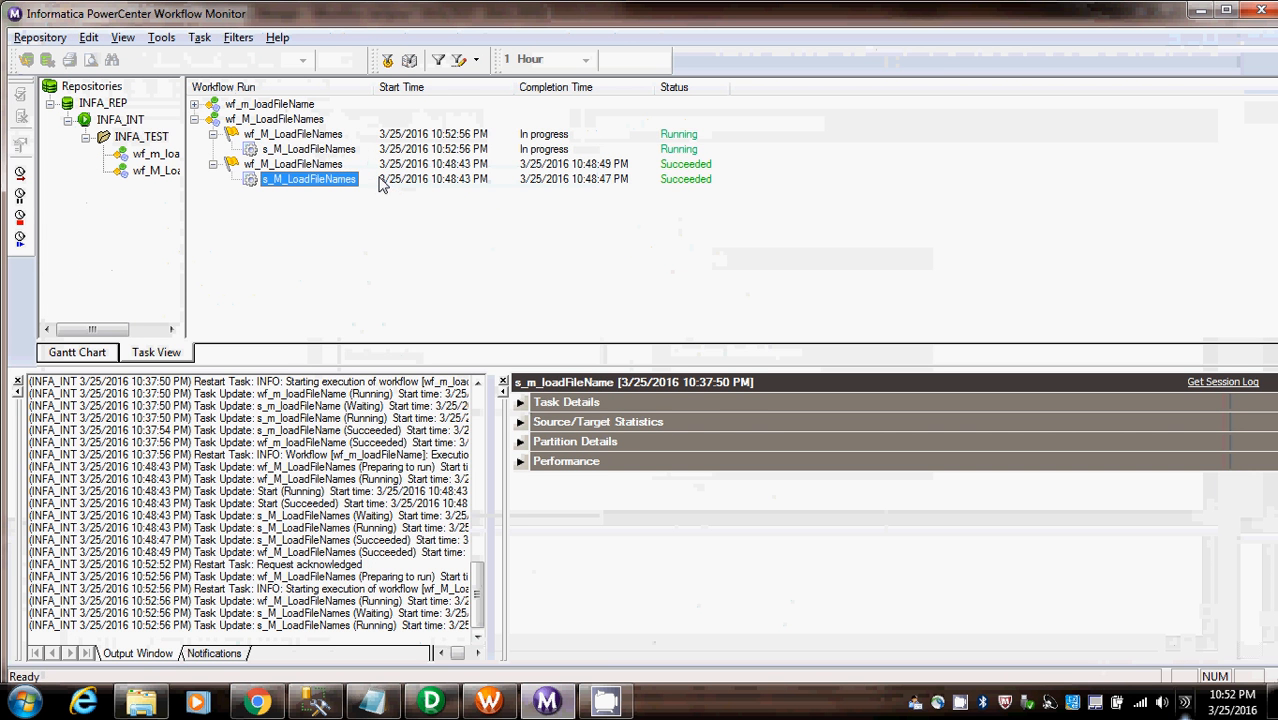
- Examine the source/target statistics and task details of the new s_M_LoadFileNames run
{"action": "left_click", "coordinate": [300, 150]}
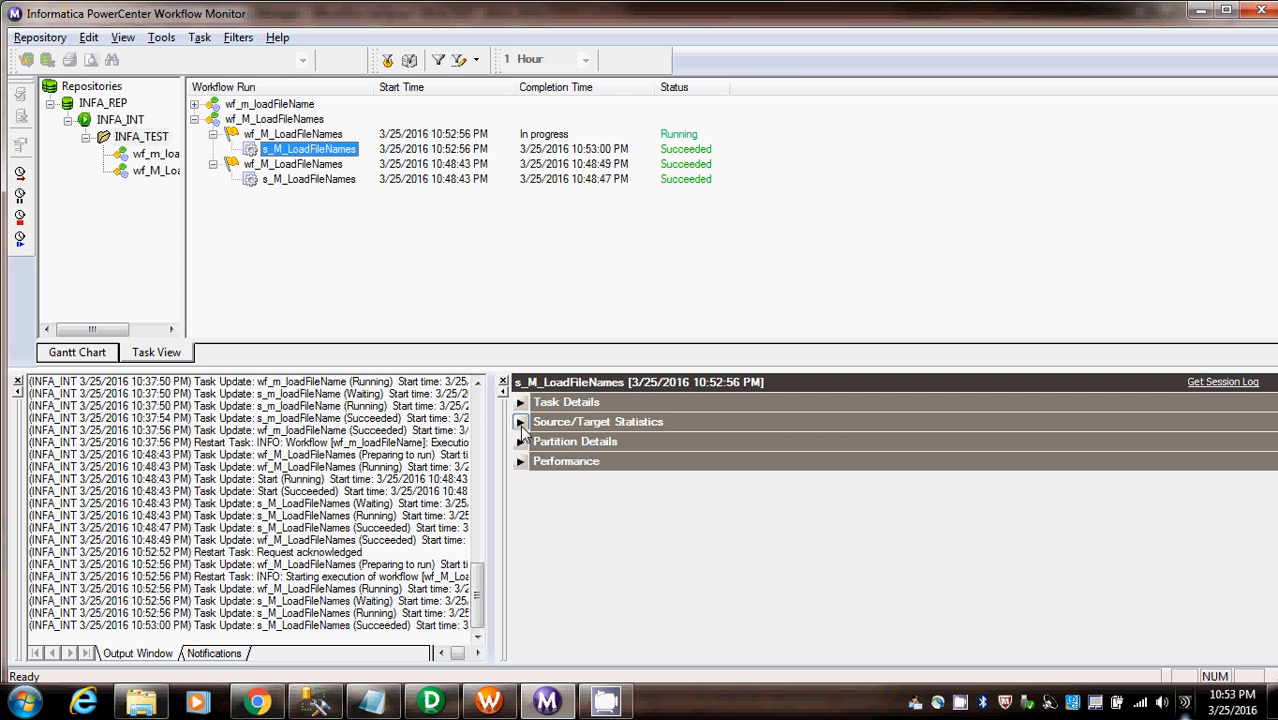
{"action": "left_click", "coordinate": [521, 423]}
{"action": "left_click", "coordinate": [521, 423]}
{"action": "left_click", "coordinate": [520, 403]}
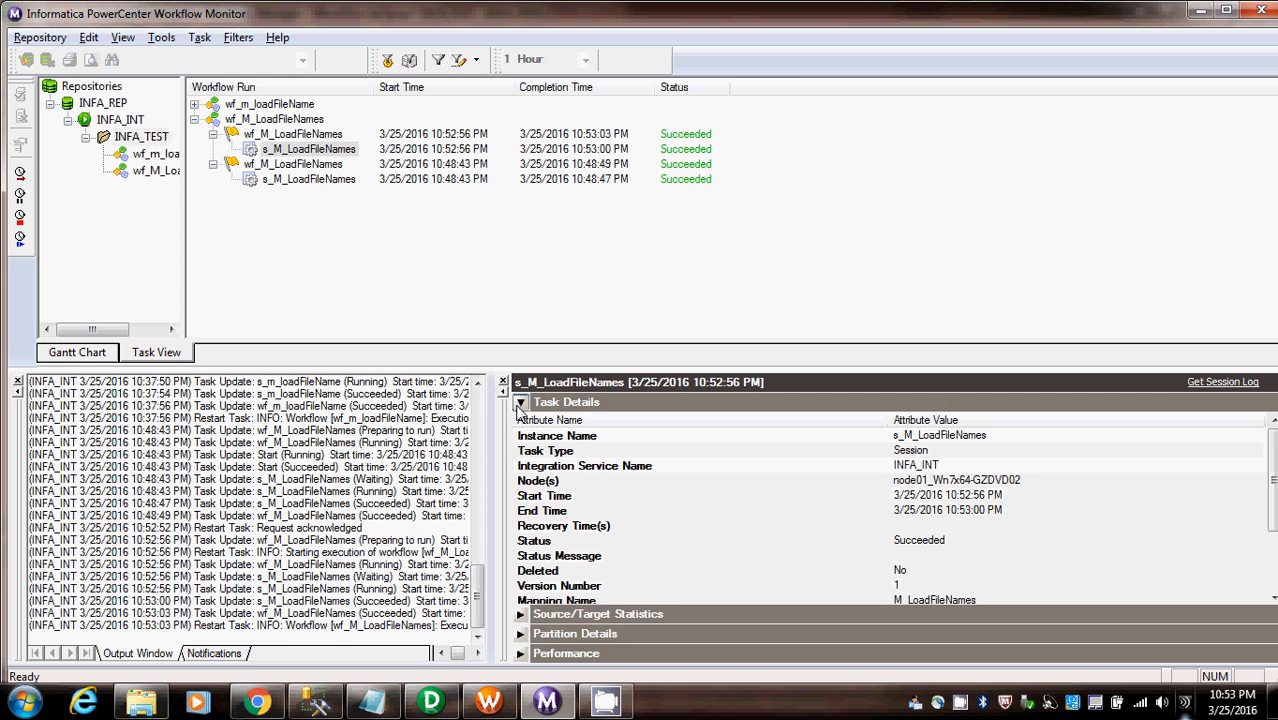
{"action": "left_click", "coordinate": [520, 403]}
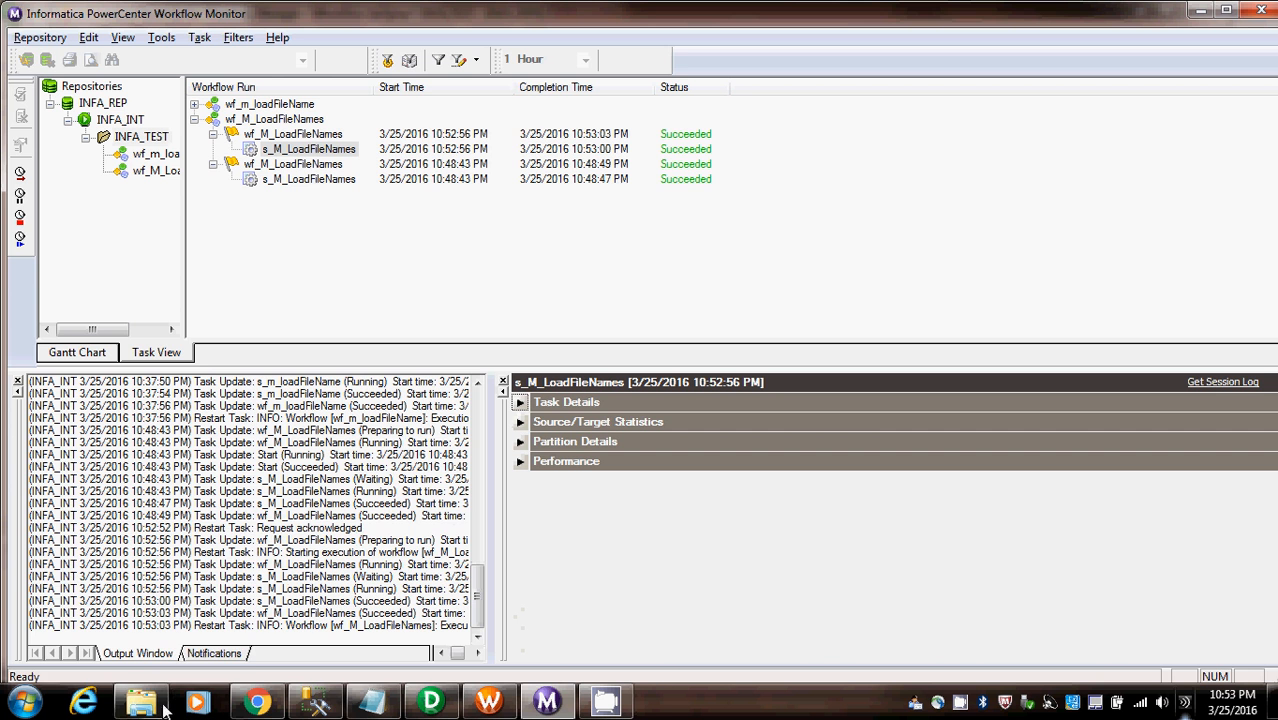
- Switch to SQL Server Management Studio and run SELECT * FROM tblRegions_T
{"action": "left_click", "coordinate": [317, 703]}
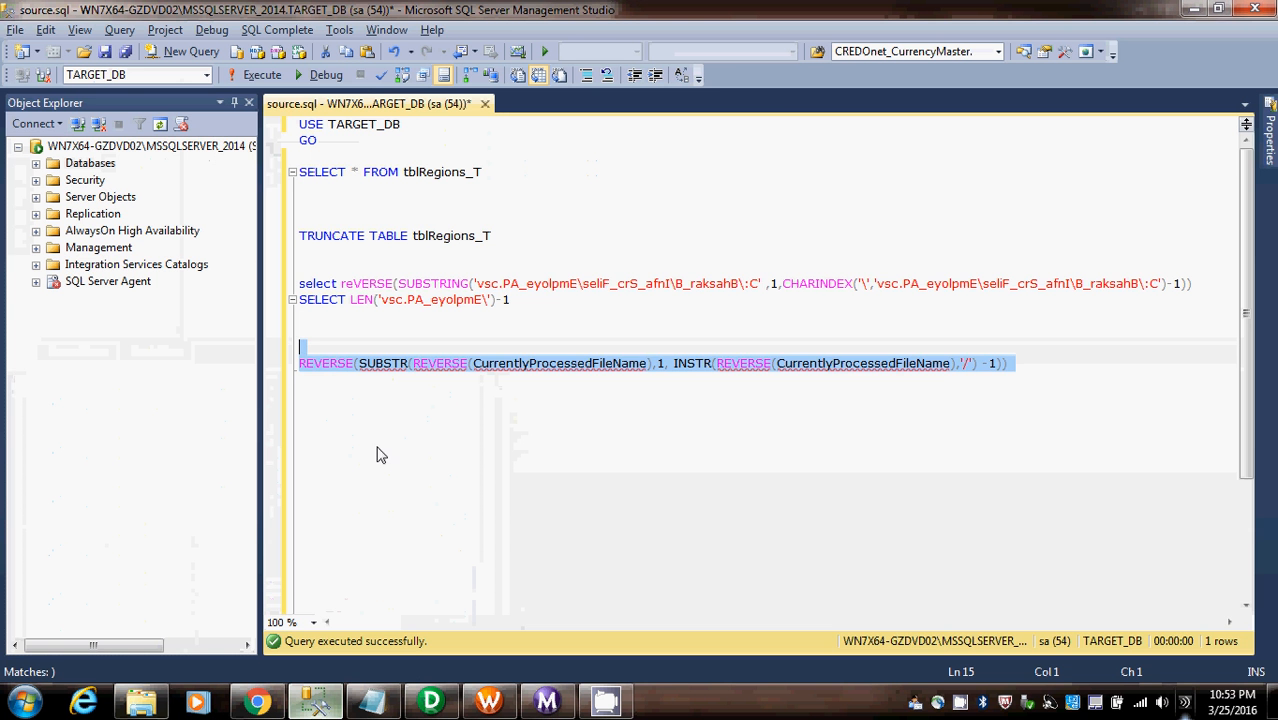
{"action": "left_click", "coordinate": [516, 175]}
{"action": "key", "text": "shift+Down"}
{"action": "key", "text": "F5"}
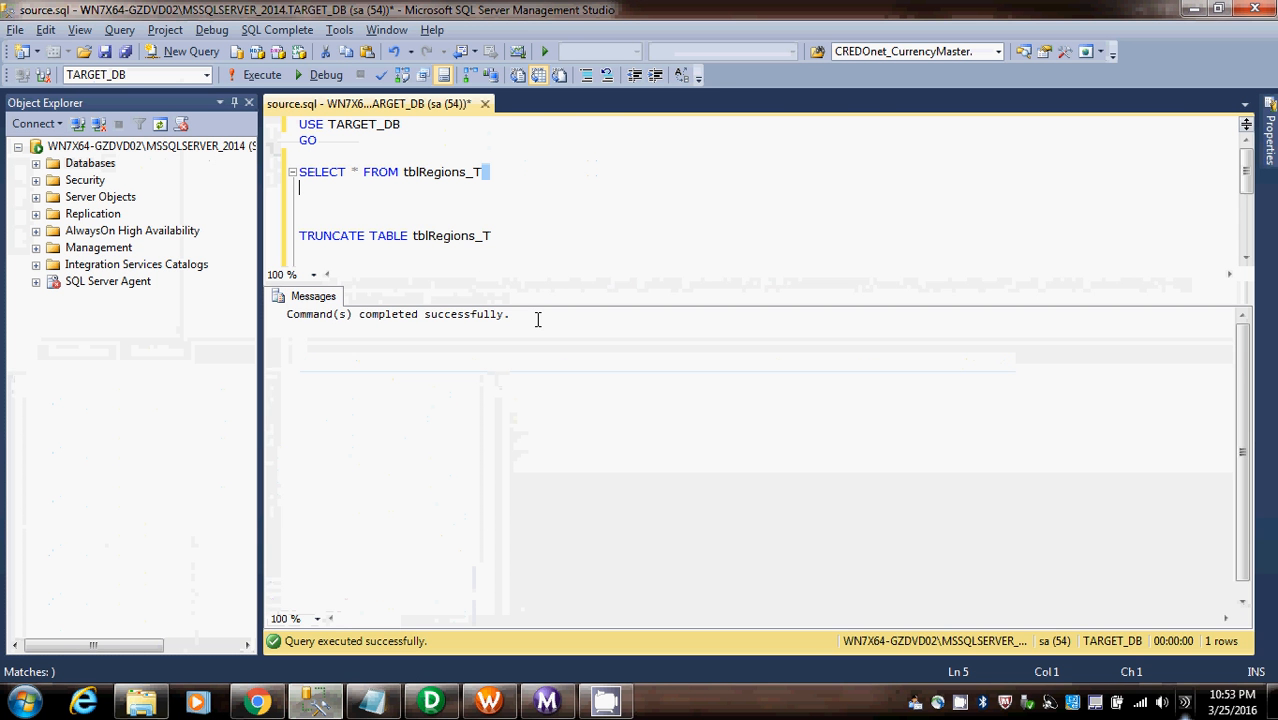
{"action": "left_click", "coordinate": [482, 172]}
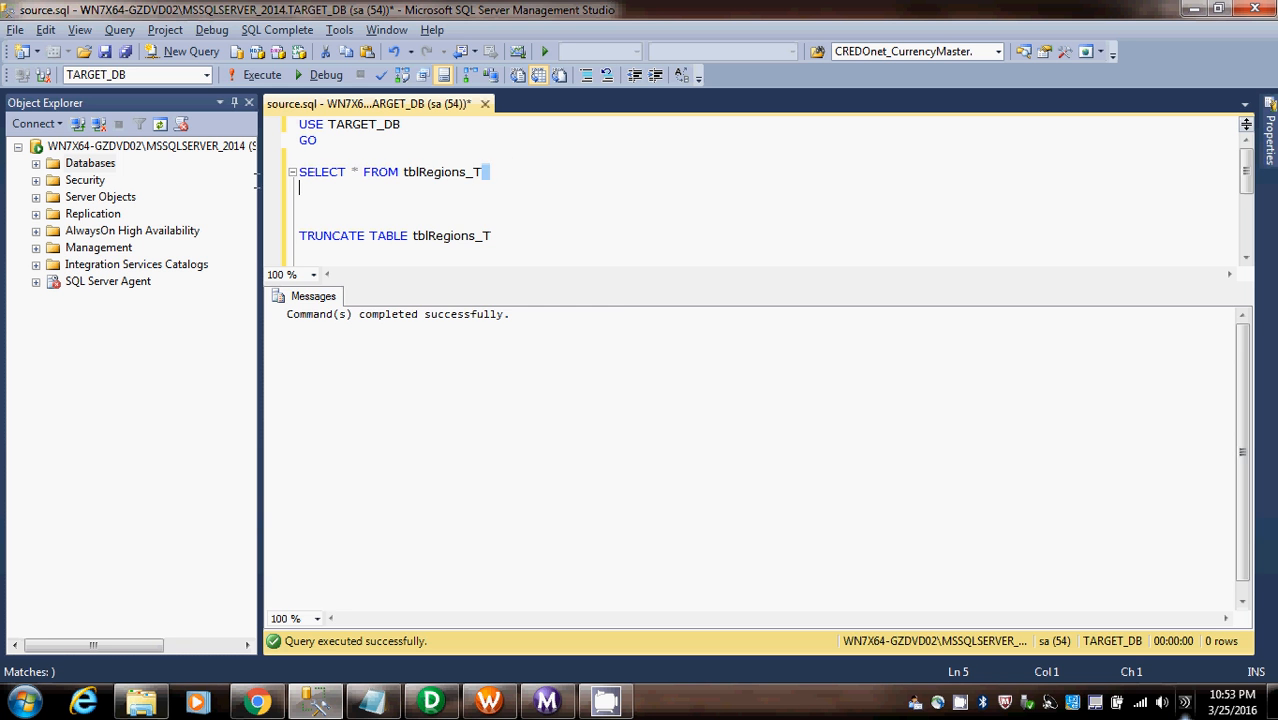
{"action": "key", "text": "shift+Up"}
{"action": "key", "text": "F5"}
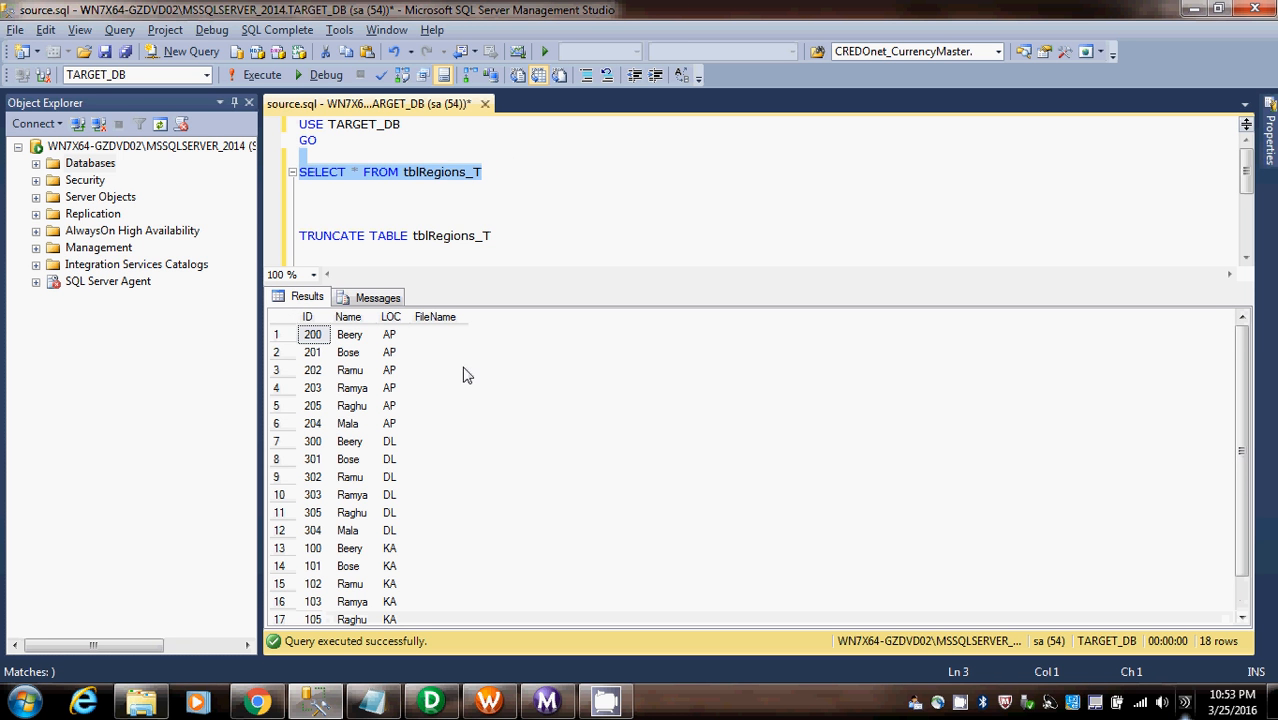
- Examine the FileName column across all rows of the tblRegions_T results
{"action": "left_click", "coordinate": [463, 370]}
{"action": "scroll", "coordinate": [459, 379], "scroll_direction": "down", "scroll_amount": 1}
{"action": "scroll", "coordinate": [459, 396], "scroll_direction": "up", "scroll_amount": 1}
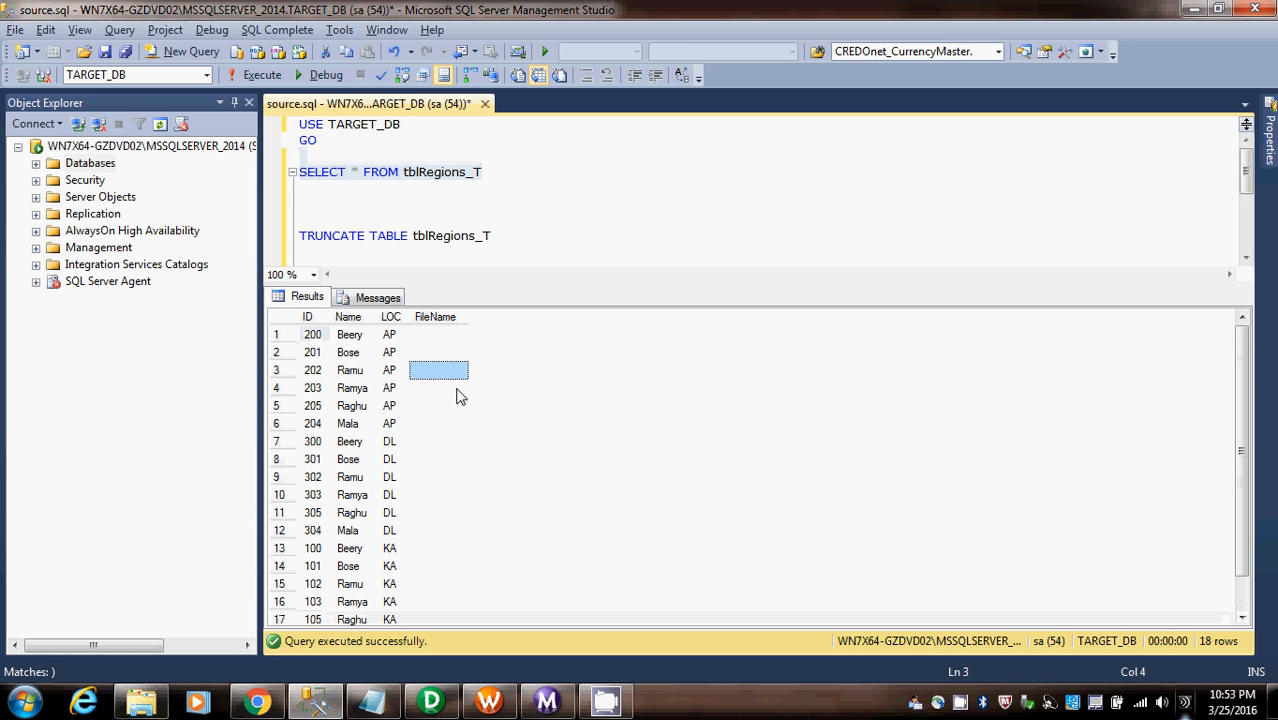
{"action": "scroll", "coordinate": [459, 396], "scroll_direction": "down", "scroll_amount": 1}
{"action": "scroll", "coordinate": [459, 396], "scroll_direction": "up", "scroll_amount": 1}
{"action": "left_click_drag", "start_coordinate": [447, 336], "coordinate": [455, 640]}
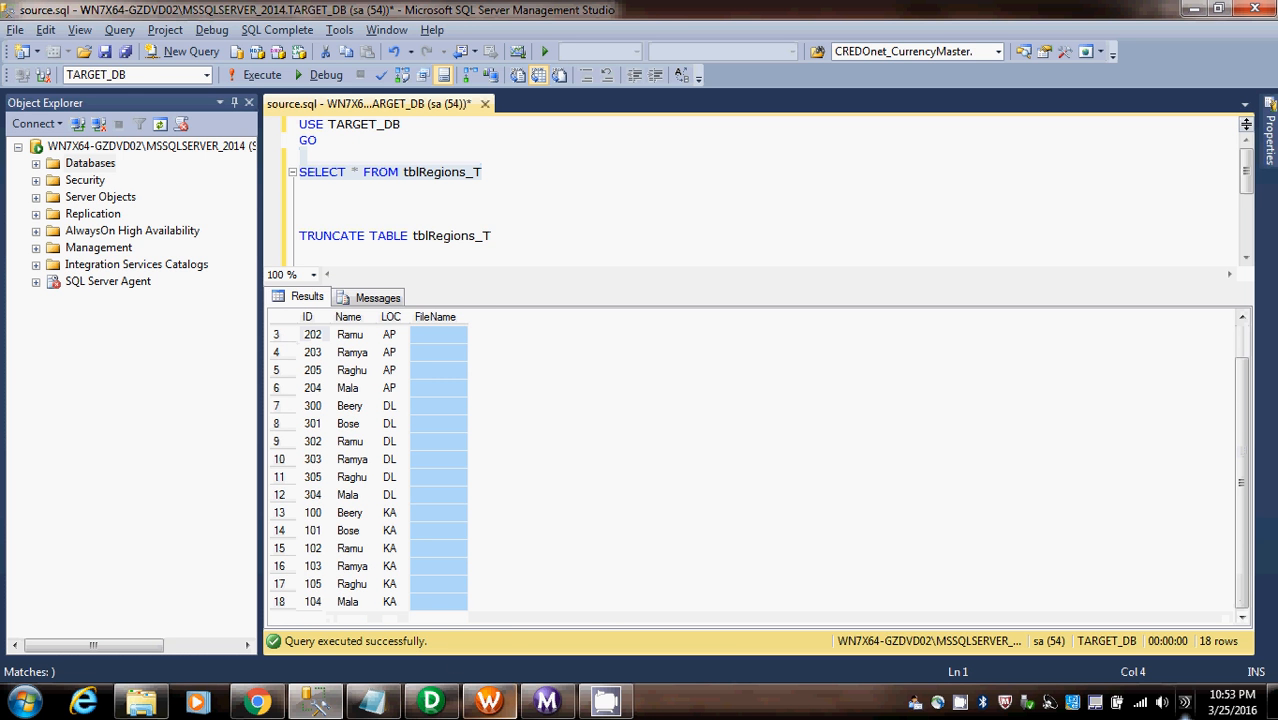
- Switch to PowerCenter Designer, set the INSTR separator in the EXPTRANS FIleName expression to '\', validate it and apply the transformation changes
{"action": "left_click", "coordinate": [432, 700]}
{"action": "left_click", "coordinate": [752, 435]}
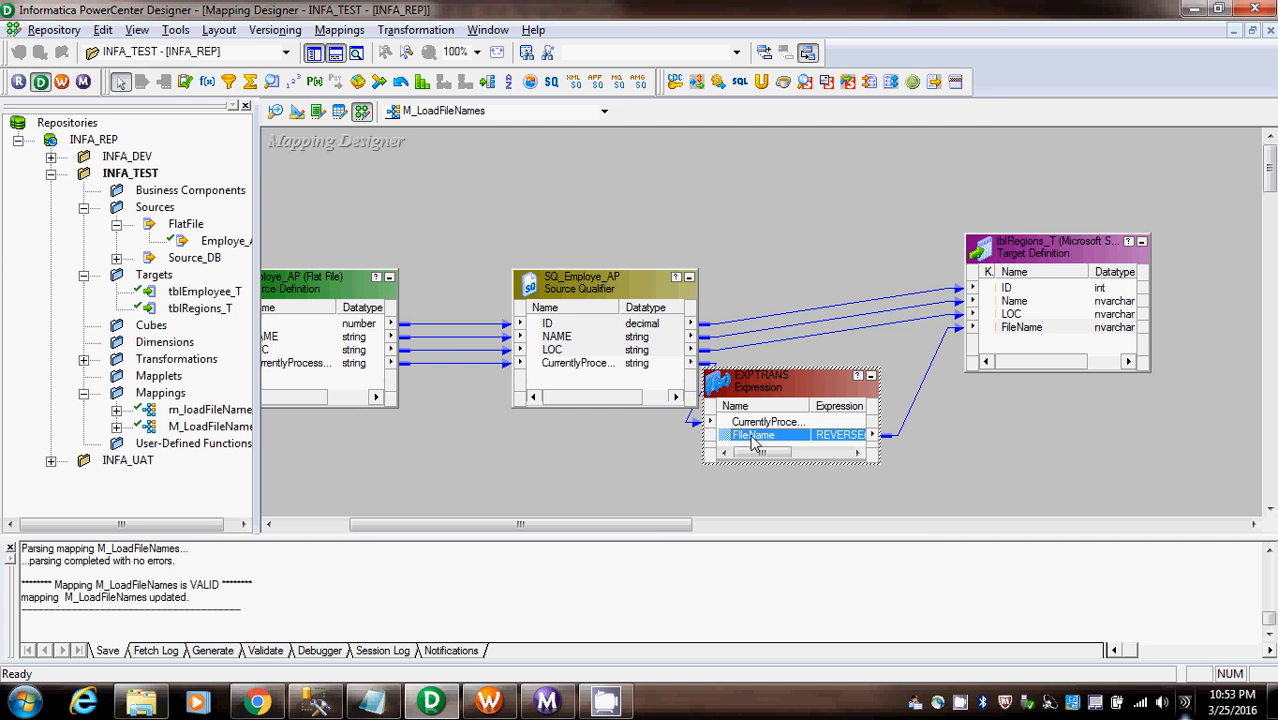
{"action": "double_click", "coordinate": [824, 436]}
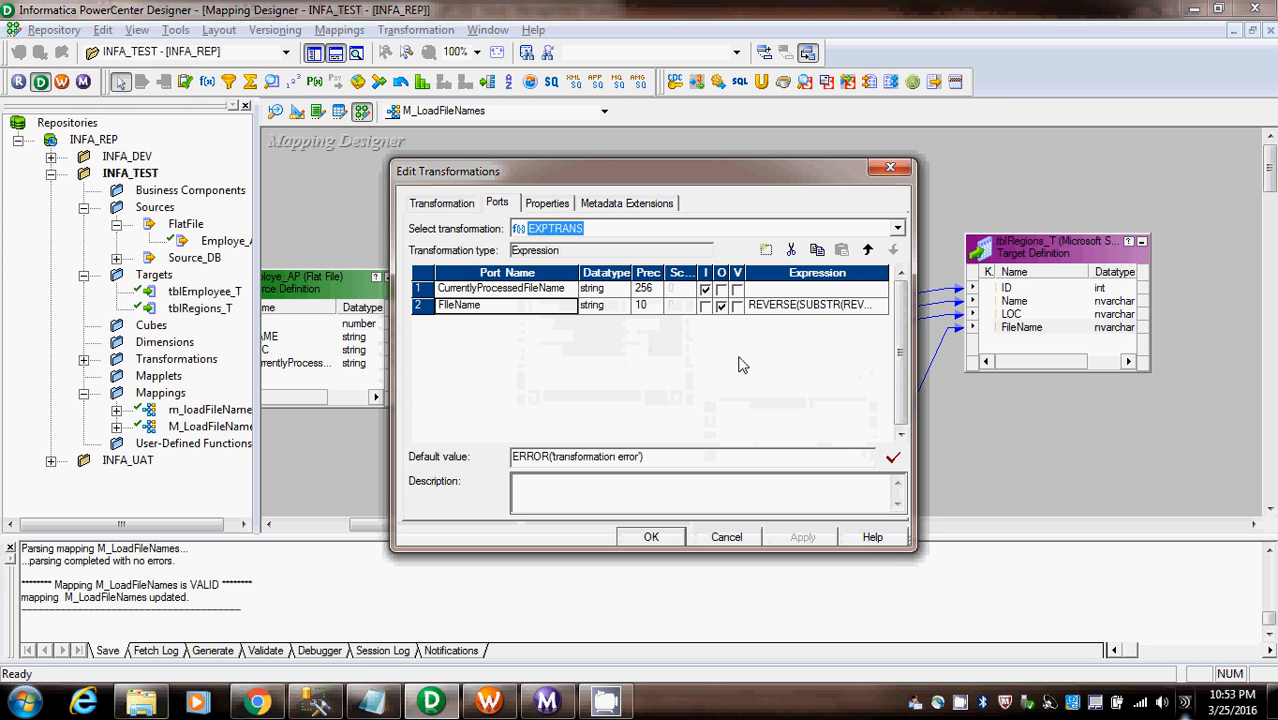
{"action": "left_click", "coordinate": [808, 313]}
{"action": "left_click", "coordinate": [874, 304]}
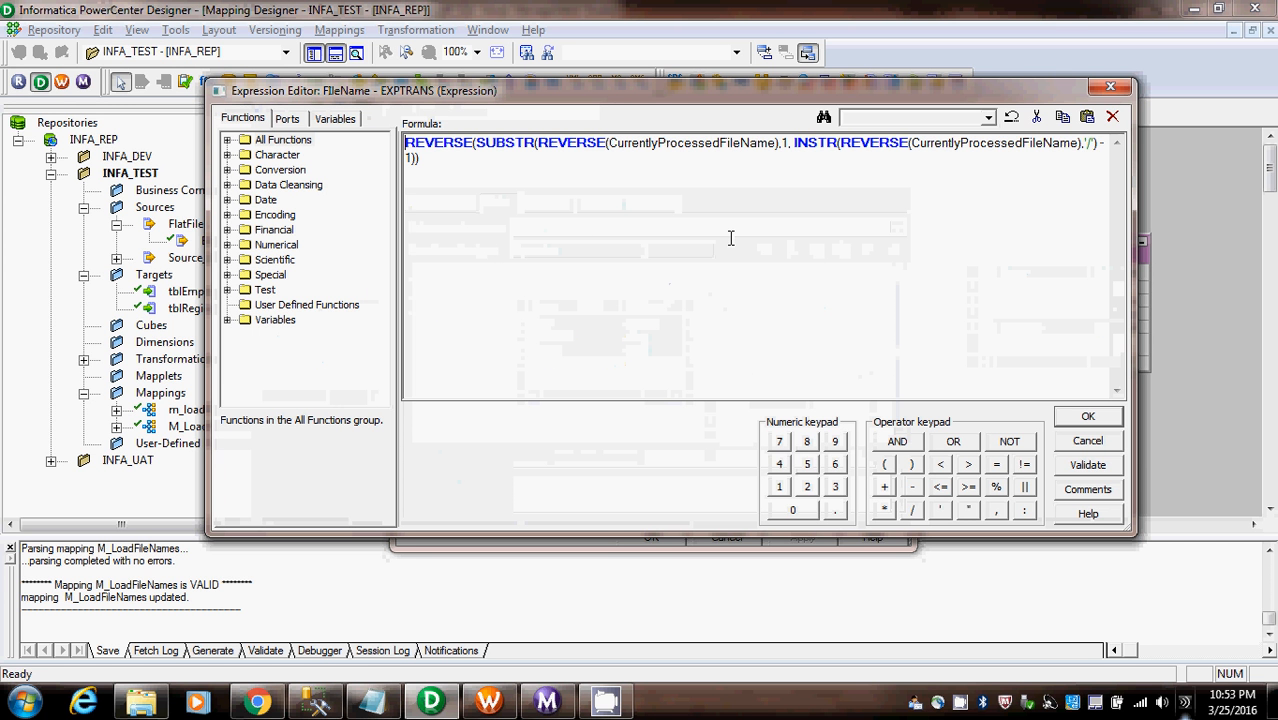
{"action": "left_click", "coordinate": [704, 251]}
{"action": "left_click", "coordinate": [1072, 467]}
{"action": "left_click", "coordinate": [714, 391]}
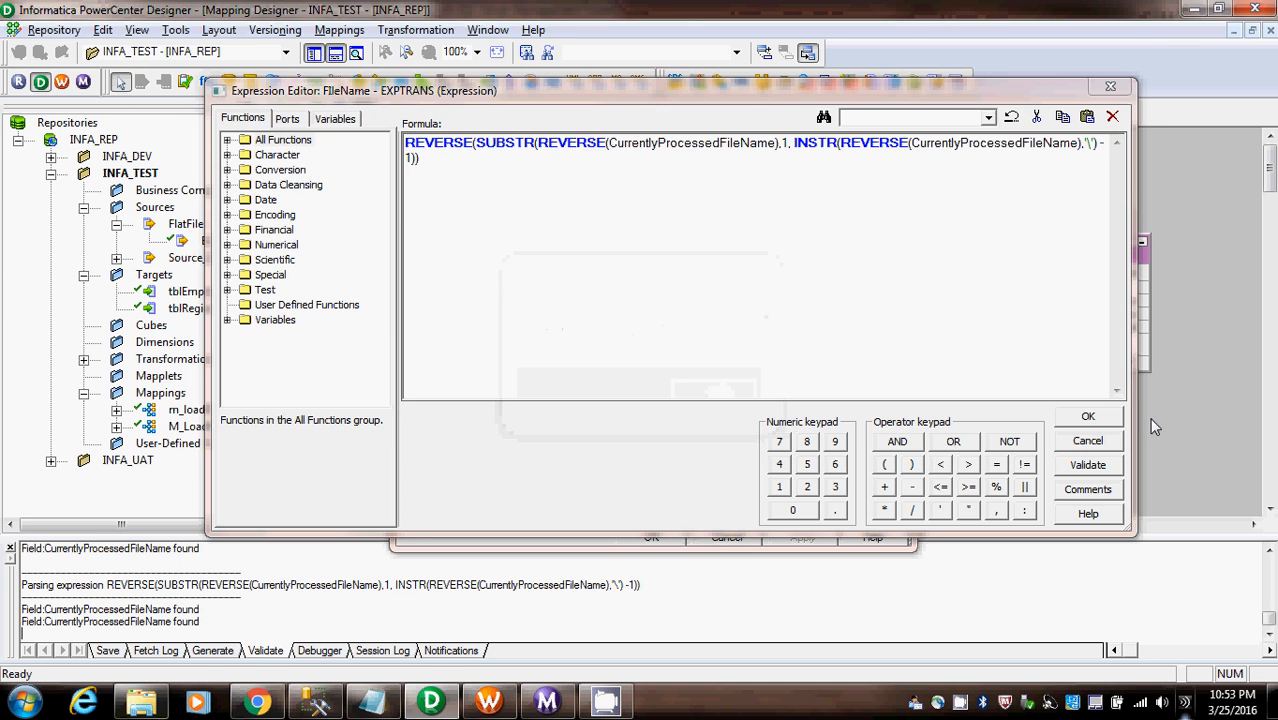
{"action": "left_click", "coordinate": [1088, 416]}
{"action": "left_click", "coordinate": [803, 537]}
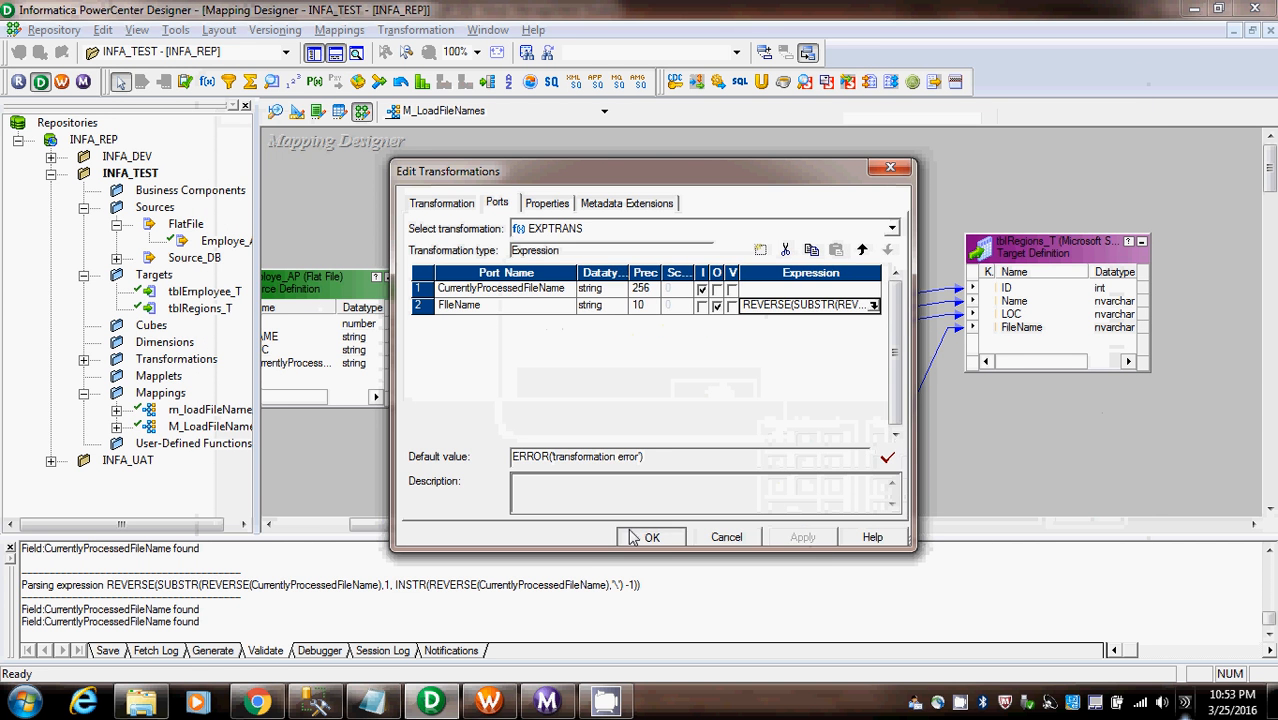
{"action": "left_click", "coordinate": [650, 537]}
- Switch to Workflow Manager, try to refresh the mapping of session s_M_LoadFileNames in wf_M_LoadFileNames and save the workflow
{"action": "left_click", "coordinate": [489, 700]}
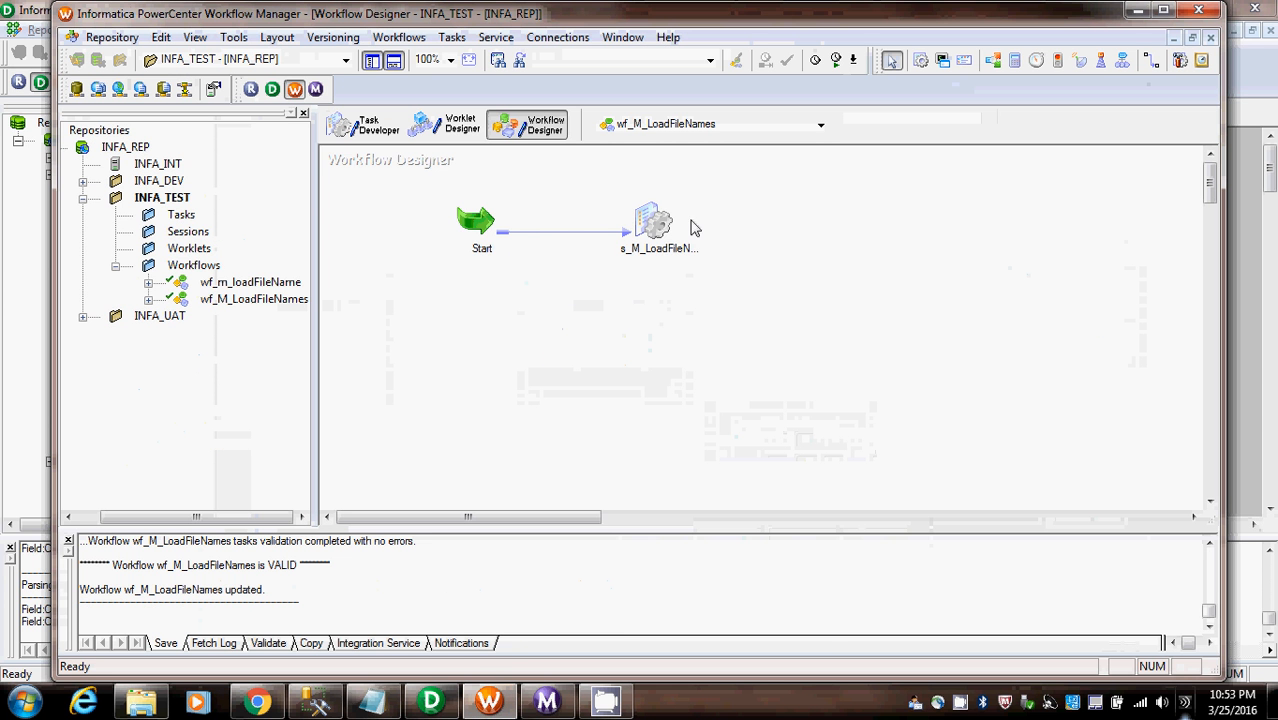
{"action": "right_click", "coordinate": [646, 220]}
{"action": "left_click", "coordinate": [652, 220]}
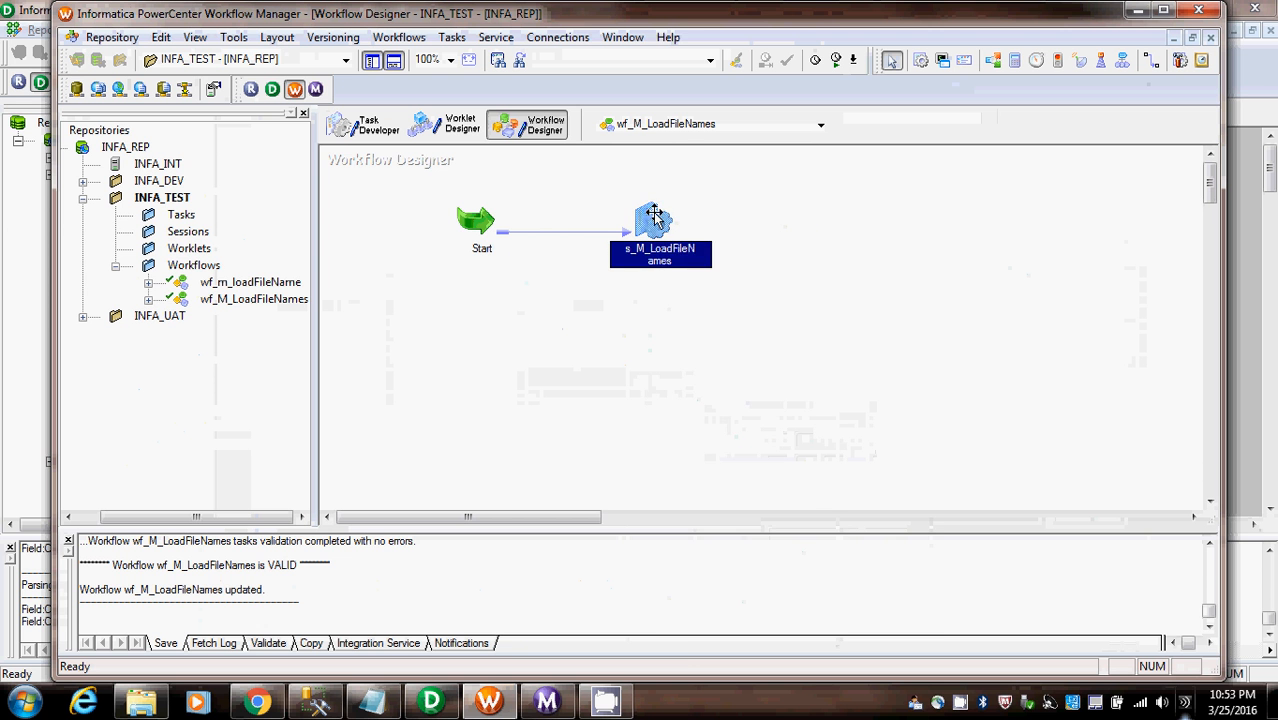
{"action": "right_click", "coordinate": [652, 220]}
{"action": "left_click", "coordinate": [719, 405]}
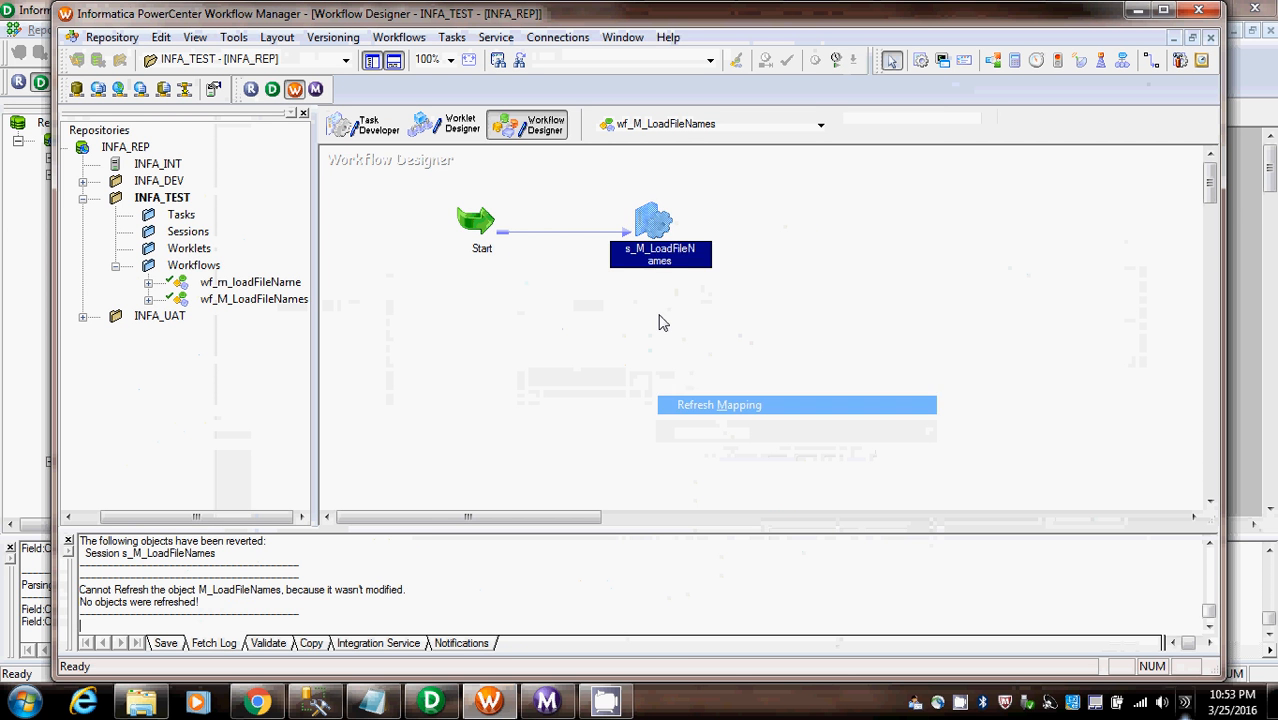
{"action": "right_click", "coordinate": [662, 245]}
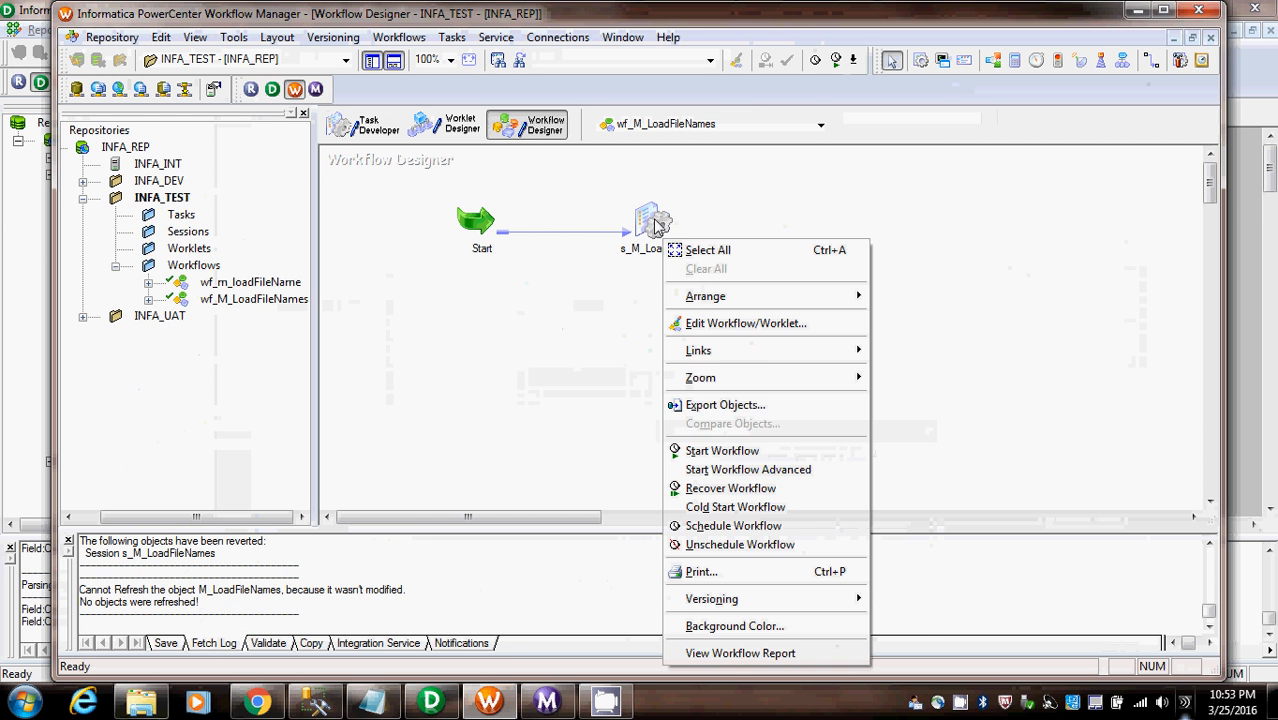
{"action": "left_click", "coordinate": [652, 222]}
{"action": "right_click", "coordinate": [652, 222]}
{"action": "left_click", "coordinate": [719, 405]}
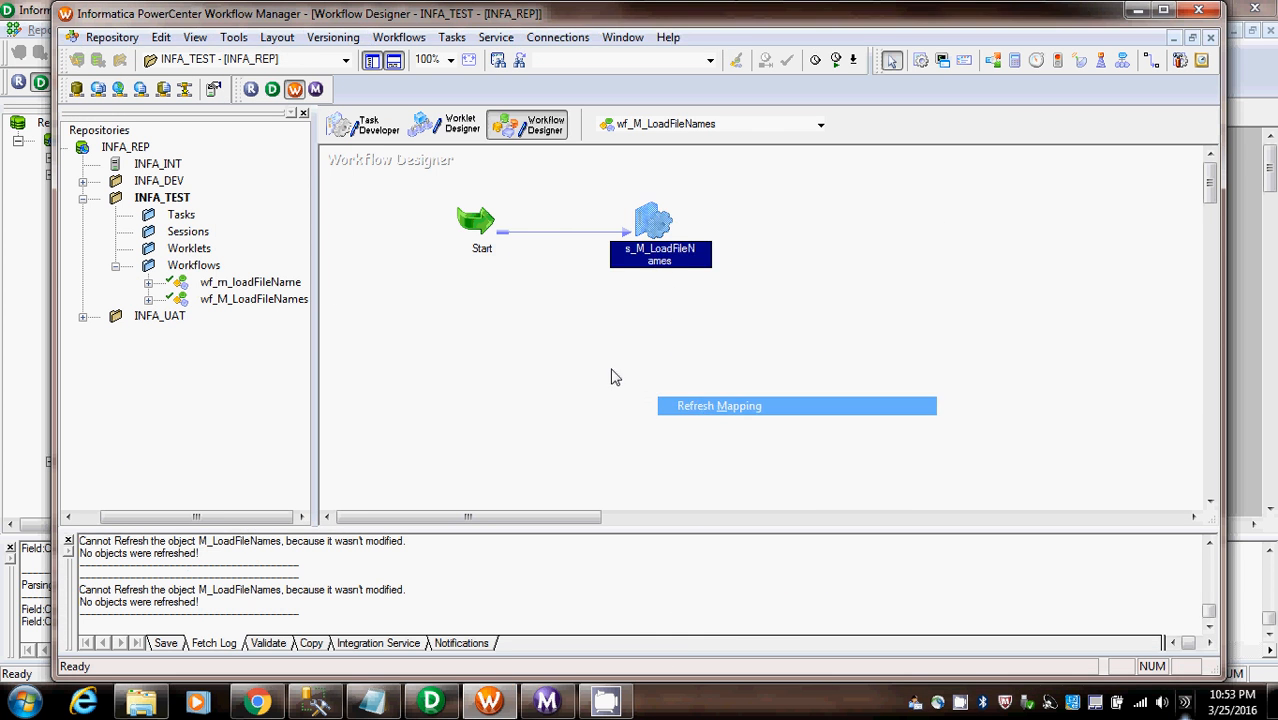
{"action": "key", "text": "ctrl+s"}
{"action": "left_click", "coordinate": [785, 400]}
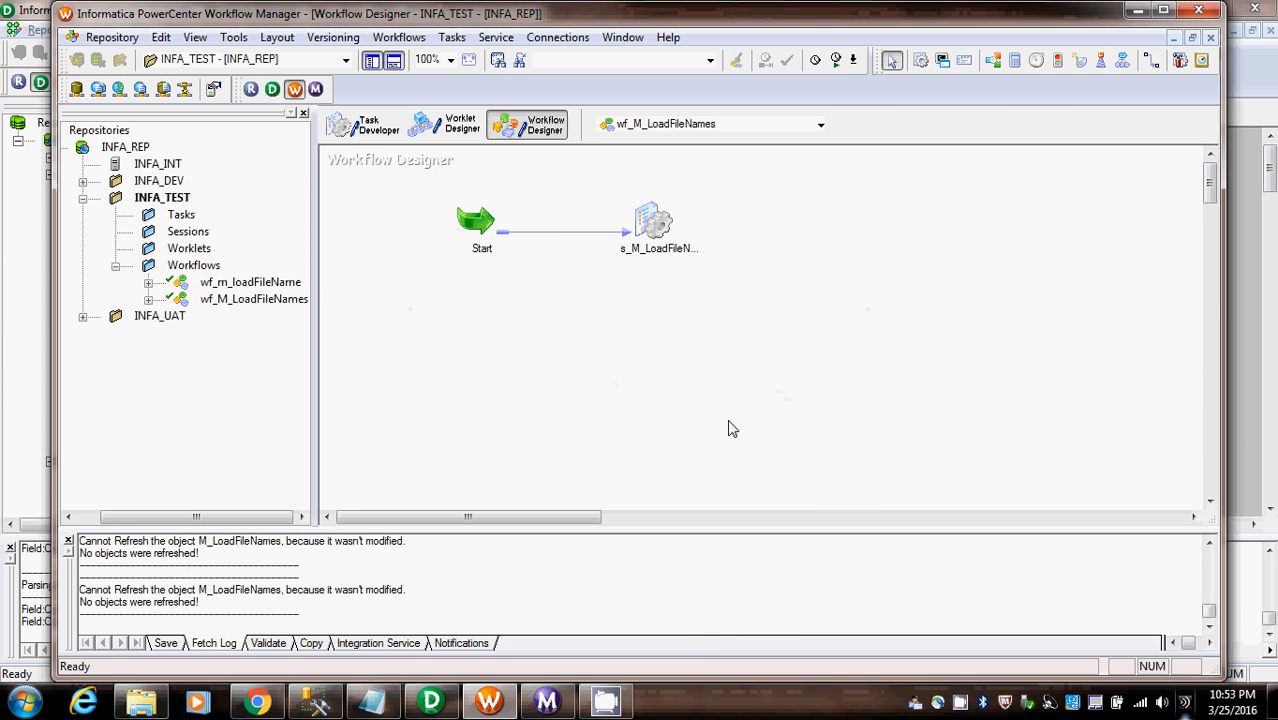
- Save mapping M_LoadFileNames in PowerCenter Designer, and in Workflow Manager refresh it for session s_M_LoadFileNames and save the workflow
{"action": "left_click", "coordinate": [452, 699]}
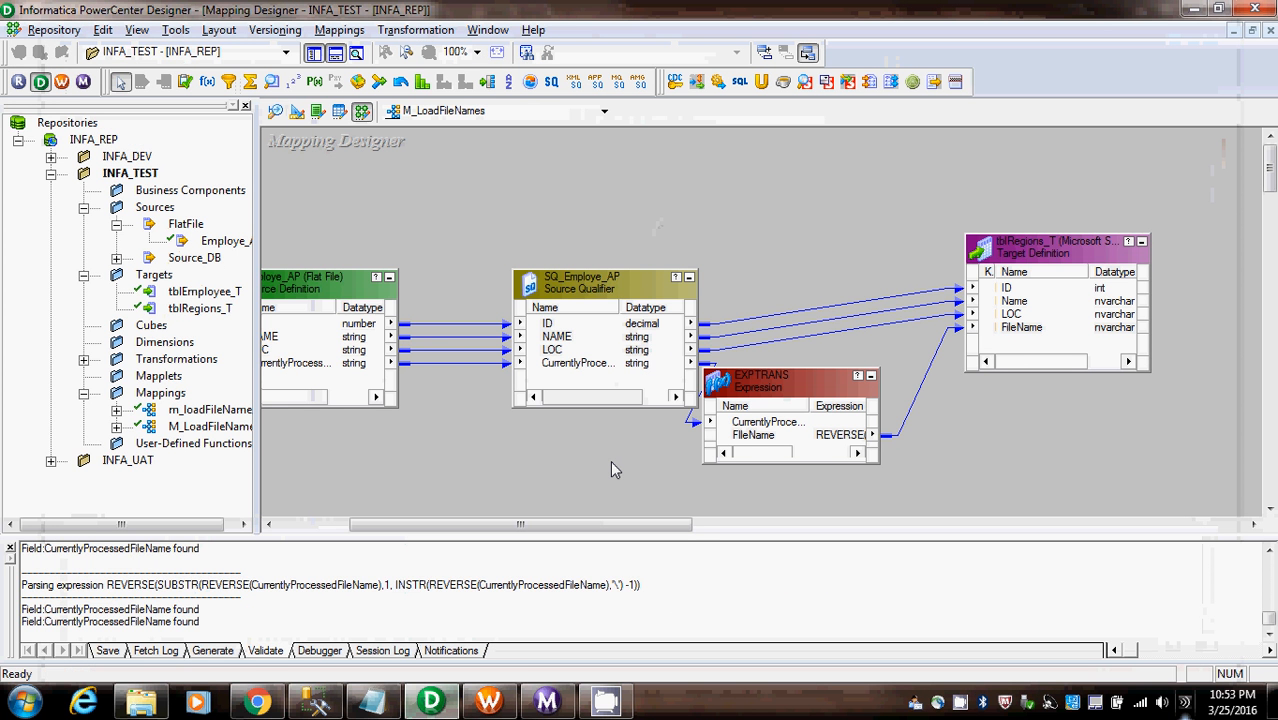
{"action": "key", "text": "ctrl+s"}
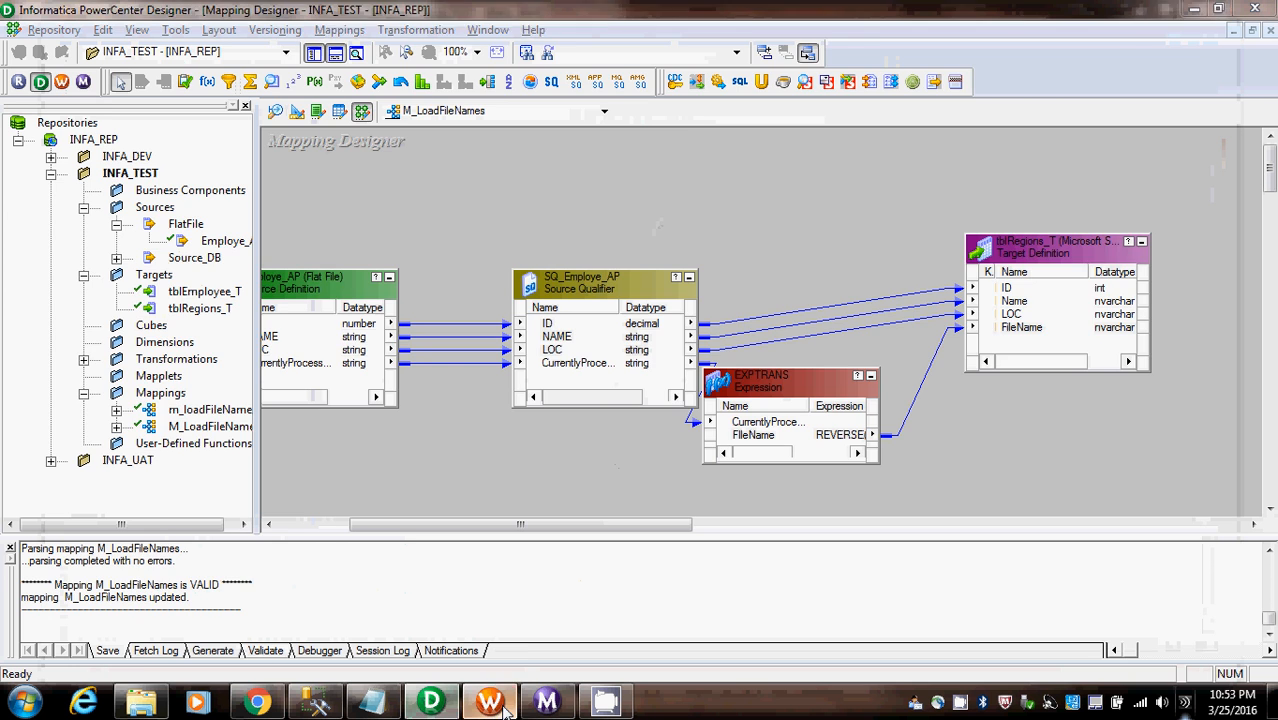
{"action": "key", "text": "alt+Tab"}
{"action": "right_click", "coordinate": [658, 228]}
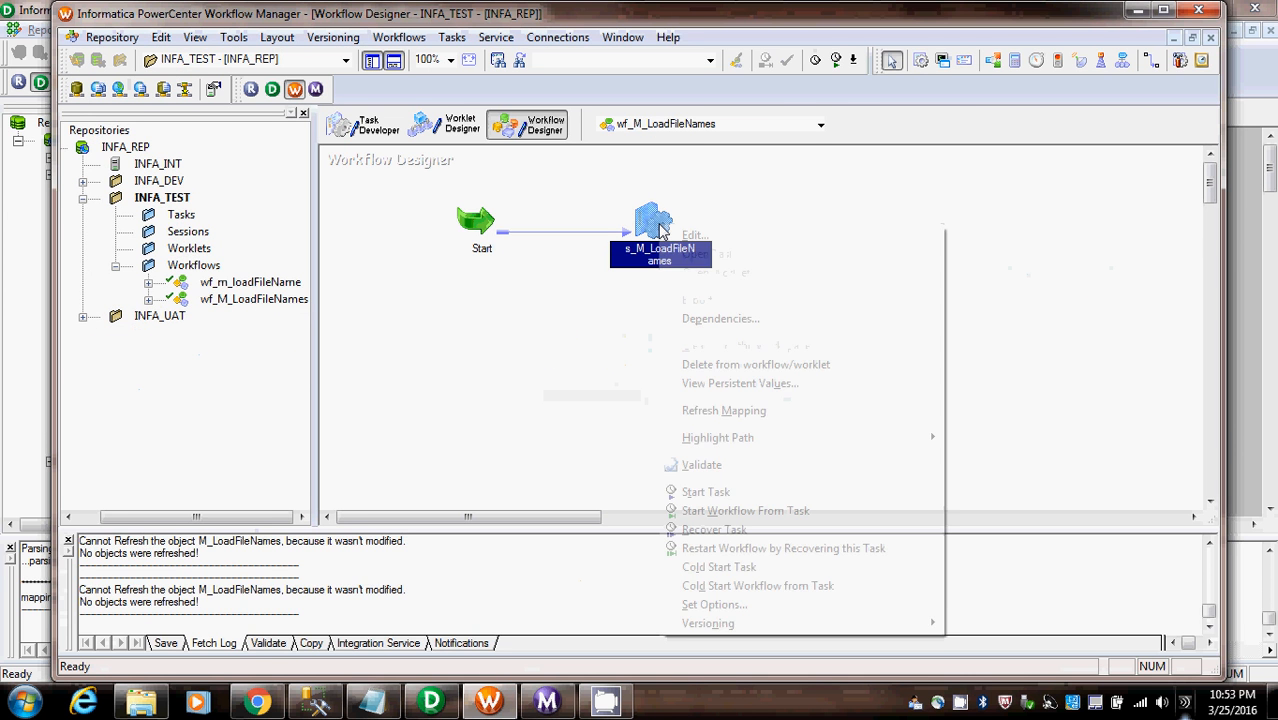
{"action": "left_click", "coordinate": [714, 411]}
{"action": "key", "text": "ctrl+s"}
{"action": "left_click", "coordinate": [636, 376]}
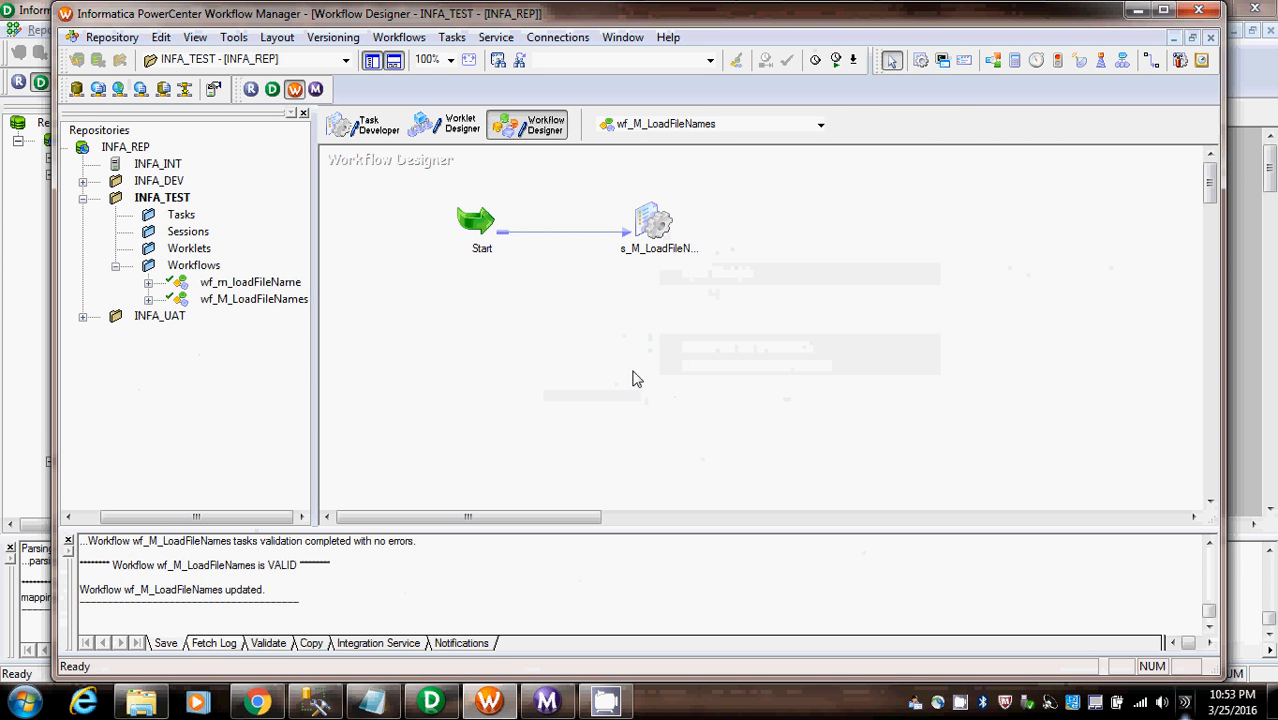
- Switch to Workflow Monitor and restart the s_M_LoadFileNames task from its latest run
{"action": "left_click", "coordinate": [546, 703]}
{"action": "right_click", "coordinate": [345, 150]}
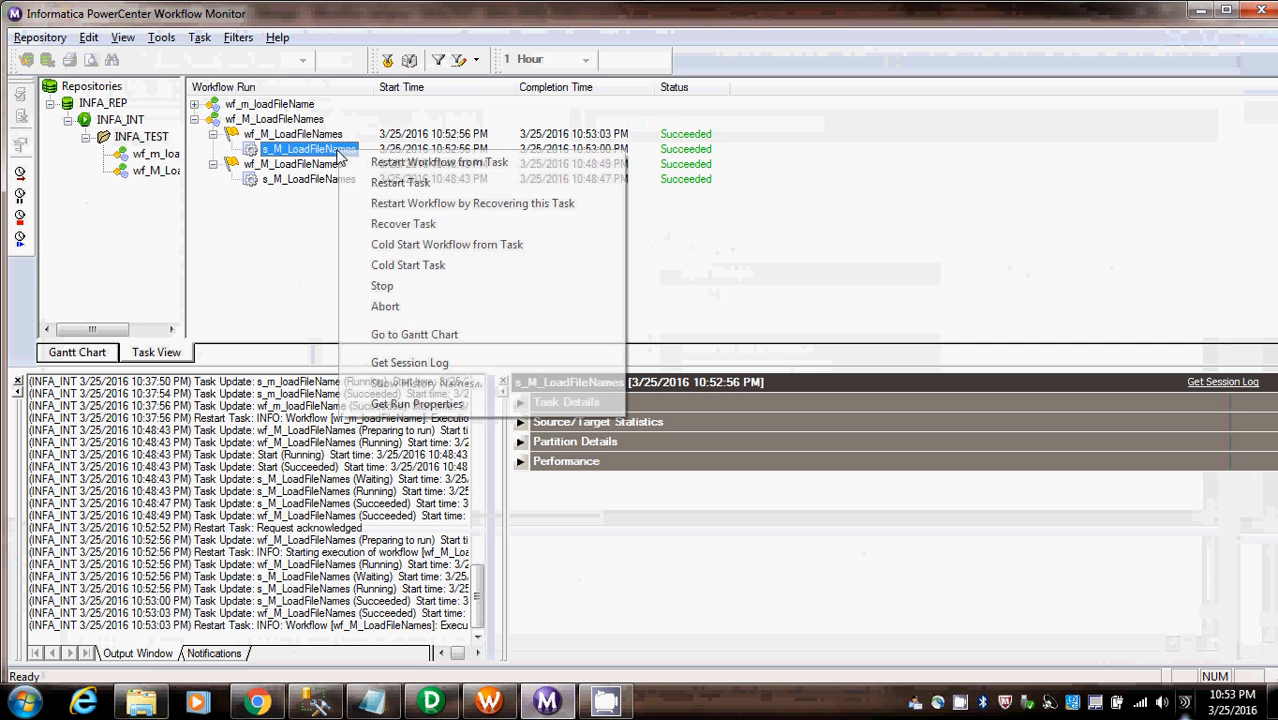
{"action": "left_click", "coordinate": [548, 181]}
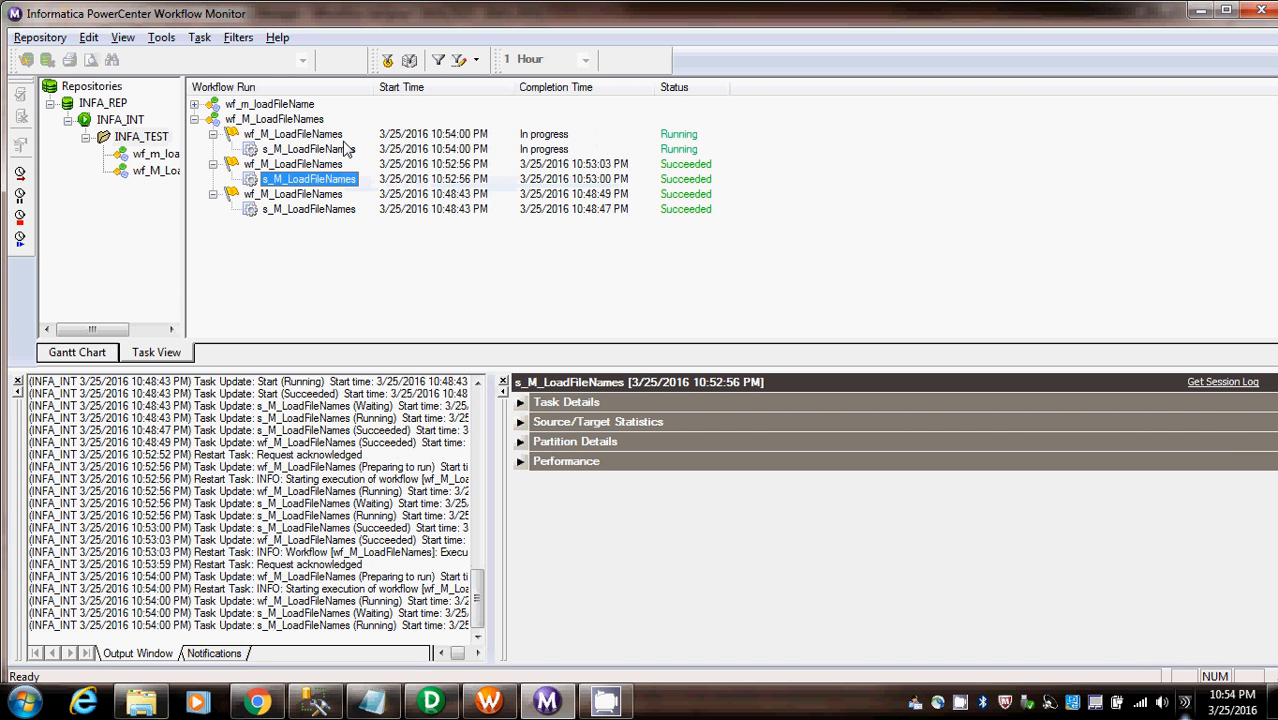
- Examine the source/target statistics of the newly started s_M_LoadFileNames run
{"action": "left_click", "coordinate": [344, 150]}
{"action": "left_click", "coordinate": [520, 422]}
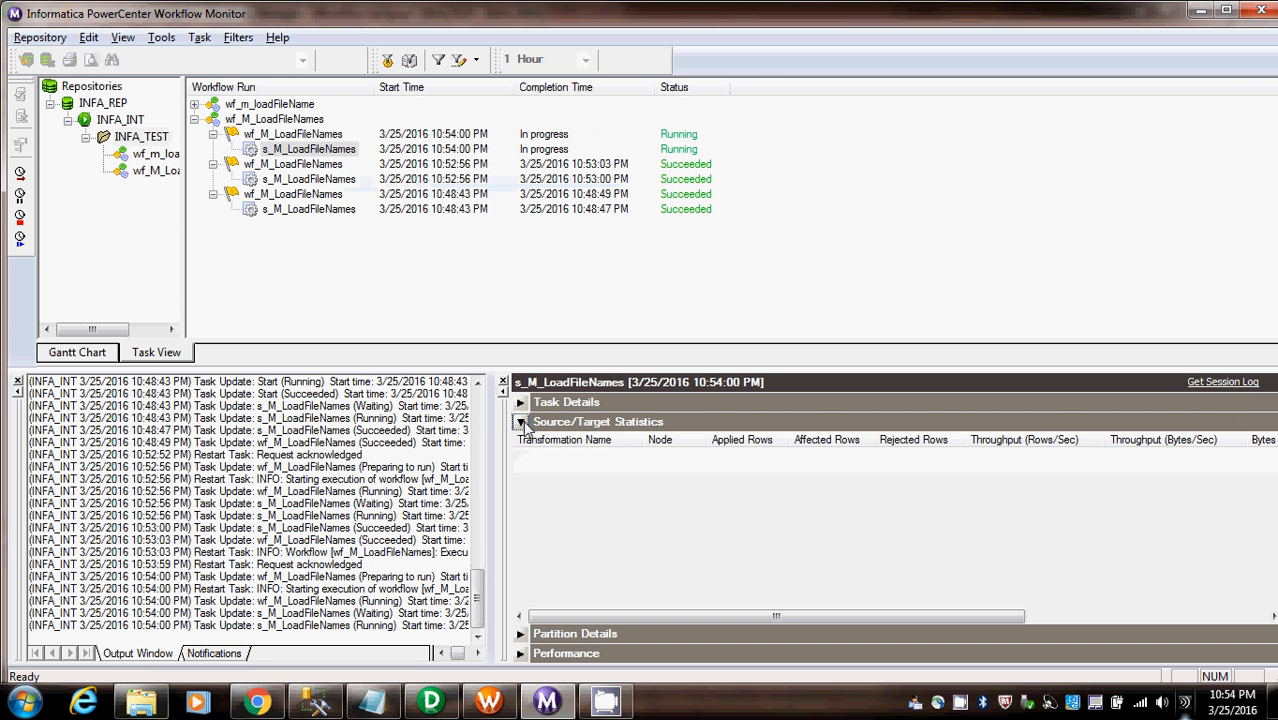
{"action": "left_click", "coordinate": [520, 422]}
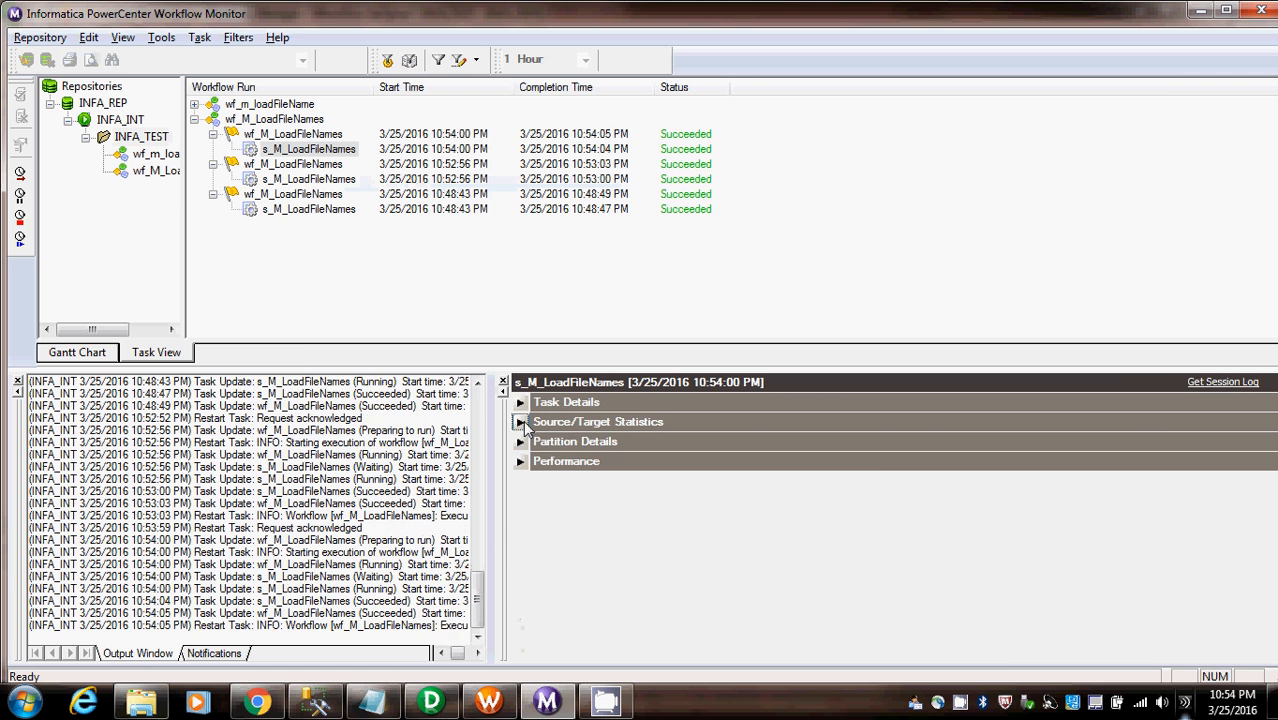
- Switch to SQL Server Management Studio and rerun only the SELECT * FROM tblRegions_T statement
{"action": "left_click", "coordinate": [320, 707]}
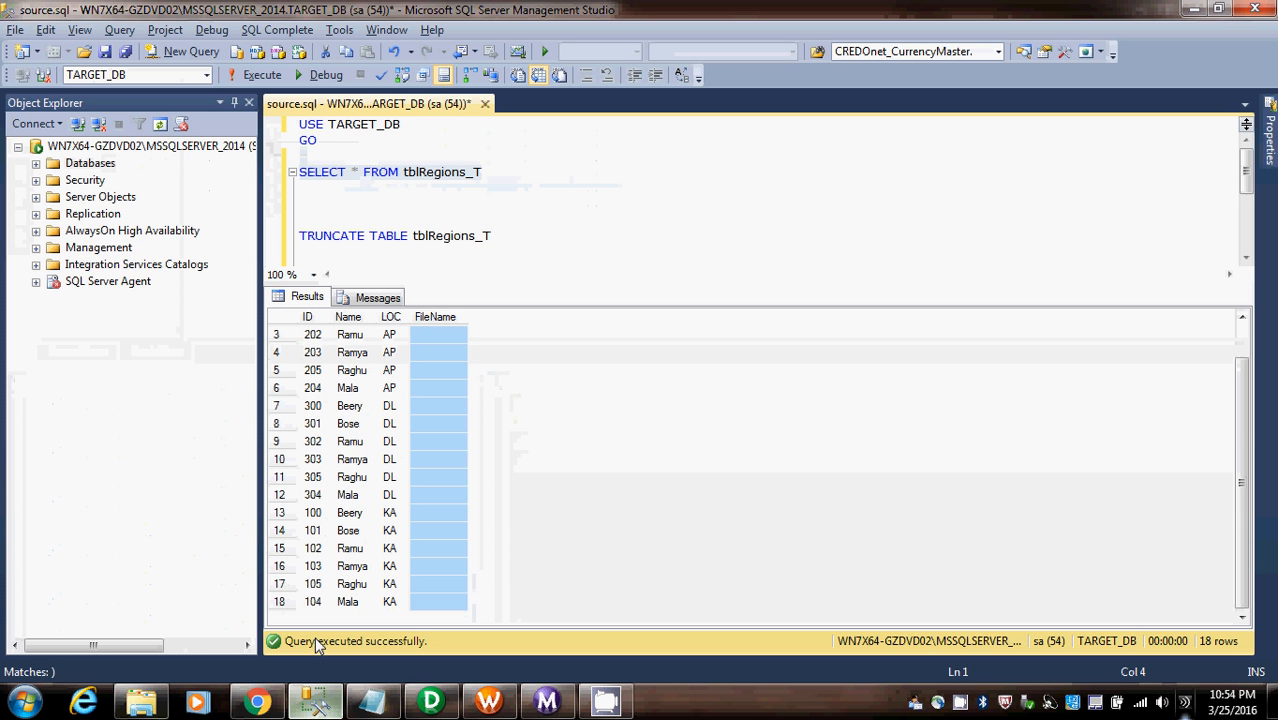
{"action": "left_click_drag", "start_coordinate": [499, 174], "coordinate": [228, 155]}
{"action": "key", "text": "F5"}
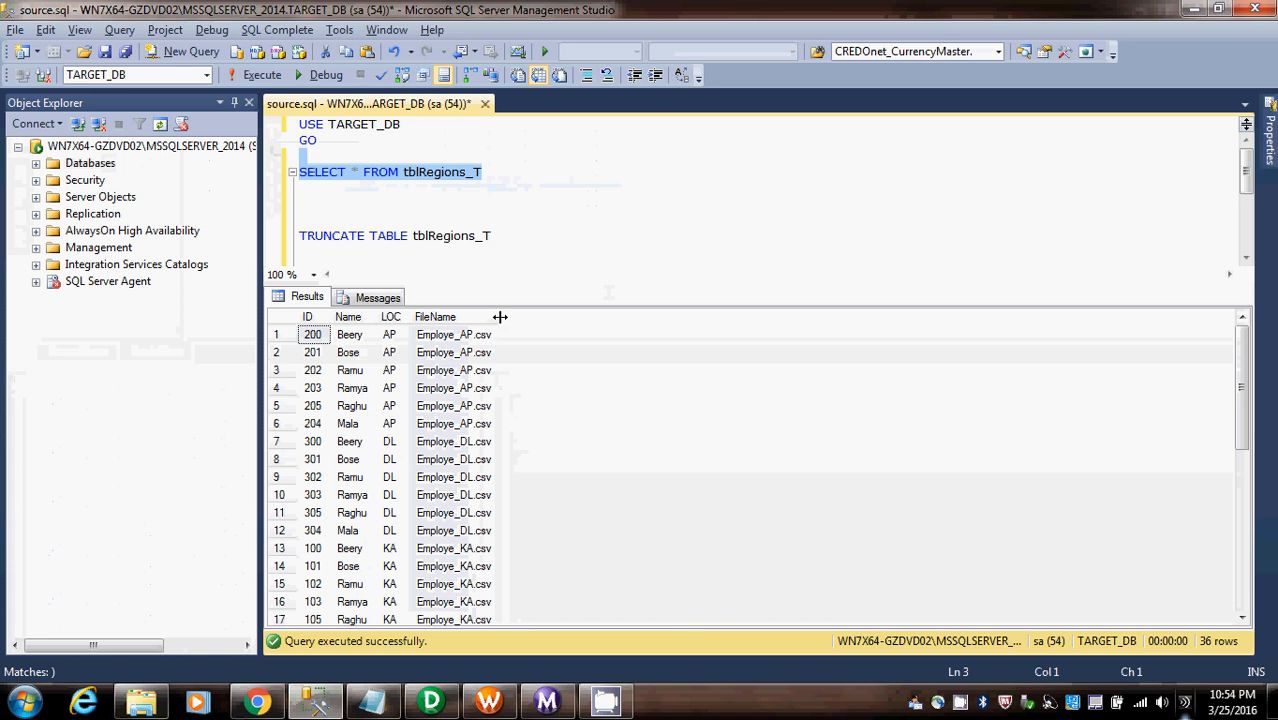
- Widen the FileName column in the results and examine the file names loaded for the AP, DL and KA rows
{"action": "left_click_drag", "start_coordinate": [499, 317], "coordinate": [568, 312]}
{"action": "left_click", "coordinate": [616, 178]}
{"action": "scroll", "coordinate": [575, 225], "scroll_direction": "down", "scroll_amount": 3}
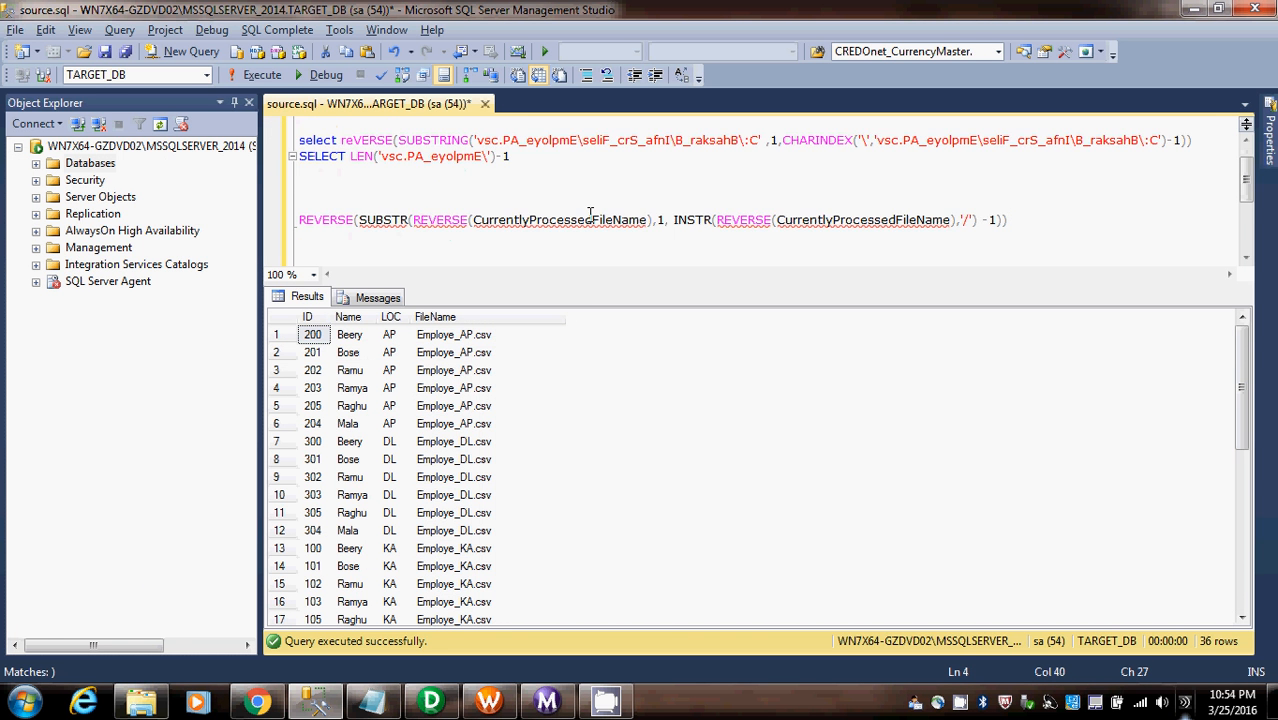
{"action": "scroll", "coordinate": [590, 213], "scroll_direction": "up", "scroll_amount": 2}
{"action": "left_click", "coordinate": [500, 412]}
{"action": "scroll", "coordinate": [503, 416], "scroll_direction": "down", "scroll_amount": 6}
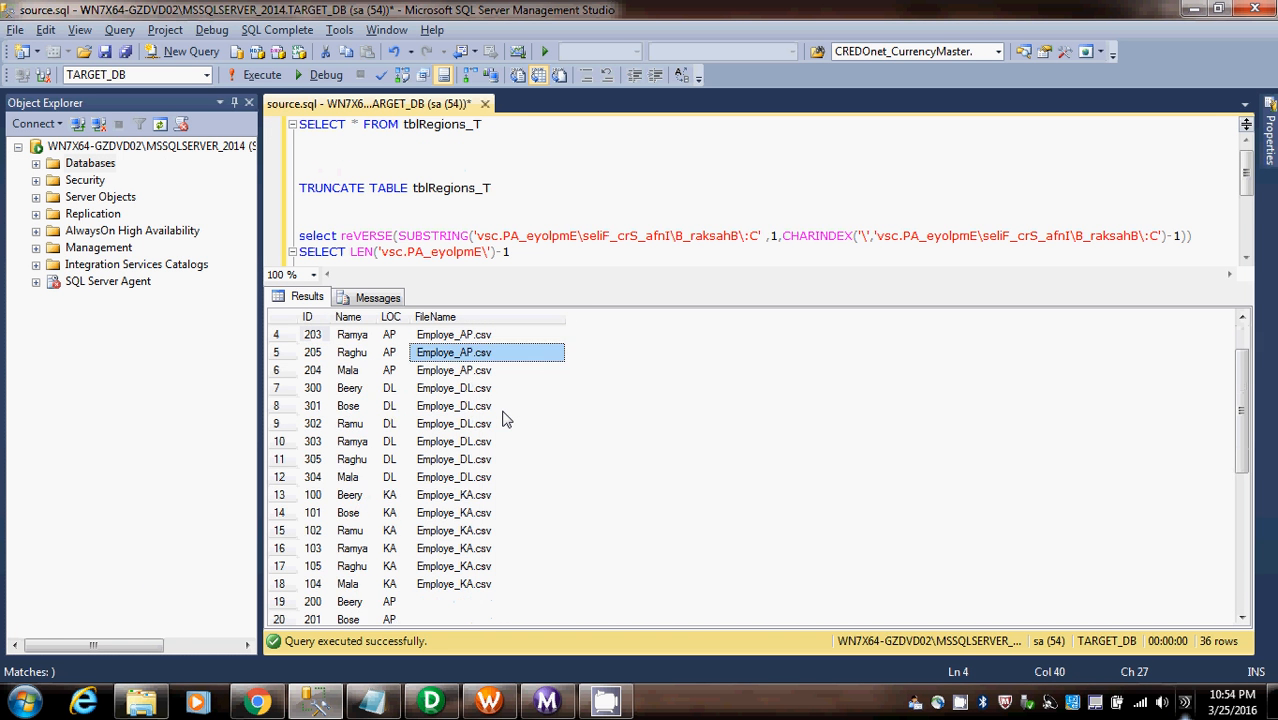
{"action": "scroll", "coordinate": [503, 420], "scroll_direction": "up", "scroll_amount": 5}
{"action": "left_click_drag", "start_coordinate": [450, 584], "coordinate": [305, 265]}
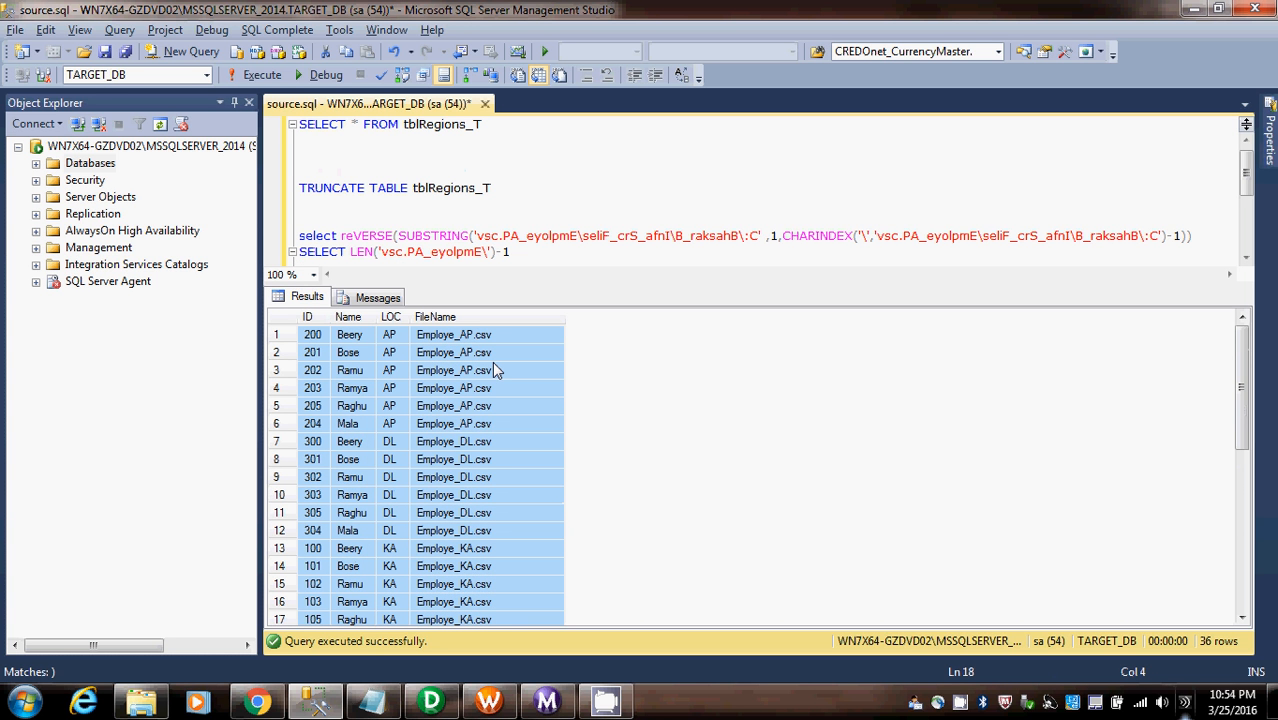
- Switch to Chrome to view the YouTube video on loading multiple flat files into a target table using PreCmd
{"action": "left_click", "coordinate": [259, 700]}
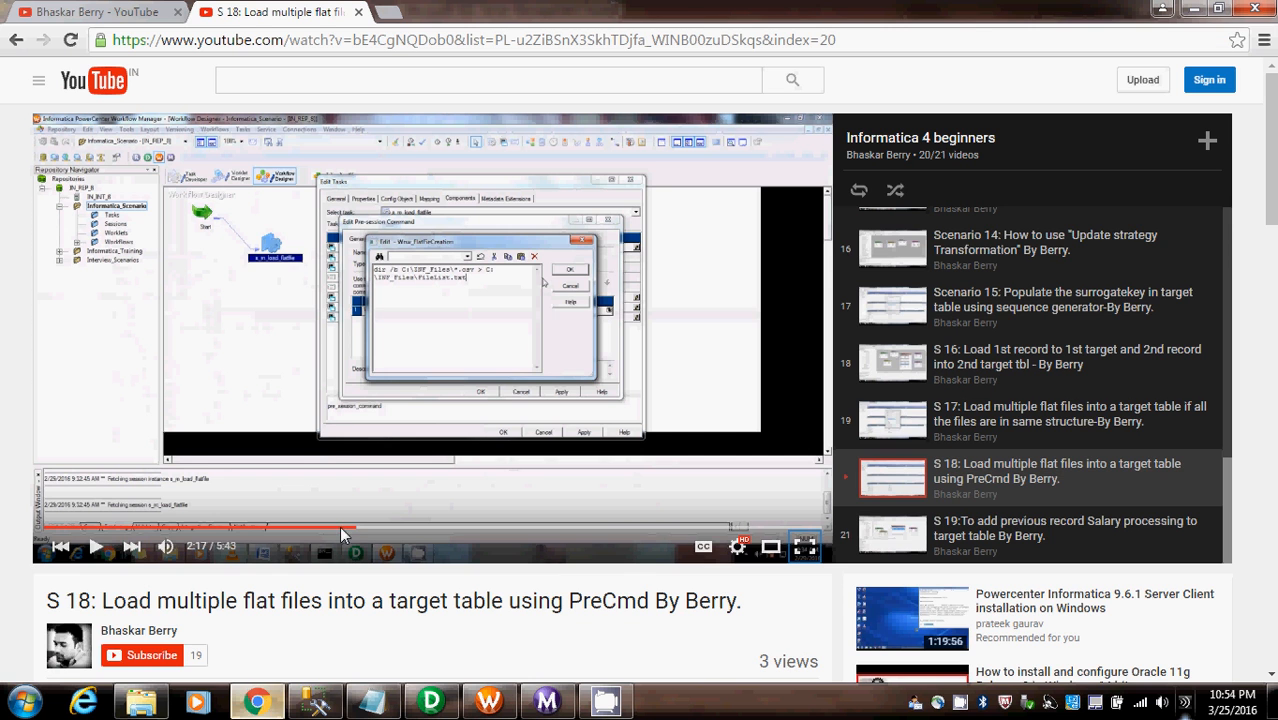